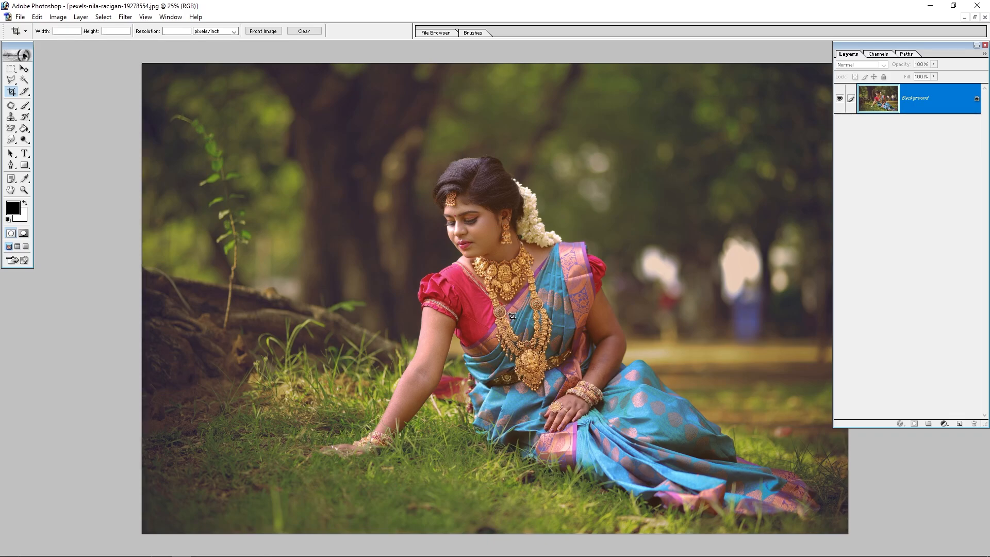
- Outline a crop area around the woman's head and torso, trying a blue shield colour and setting it back to black
{"action": "left_click_drag", "start_coordinate": [394, 131], "coordinate": [603, 354]}
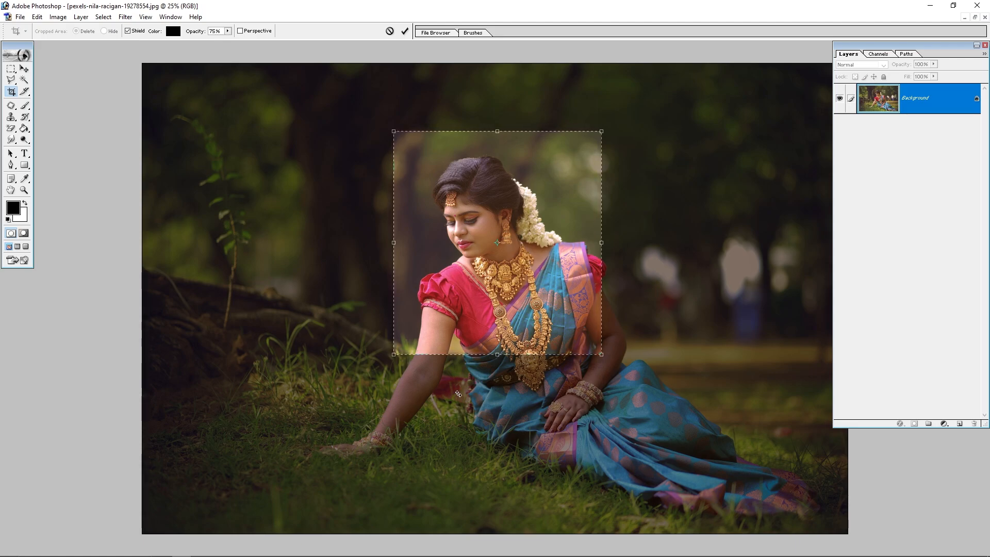
{"action": "left_click", "coordinate": [172, 32]}
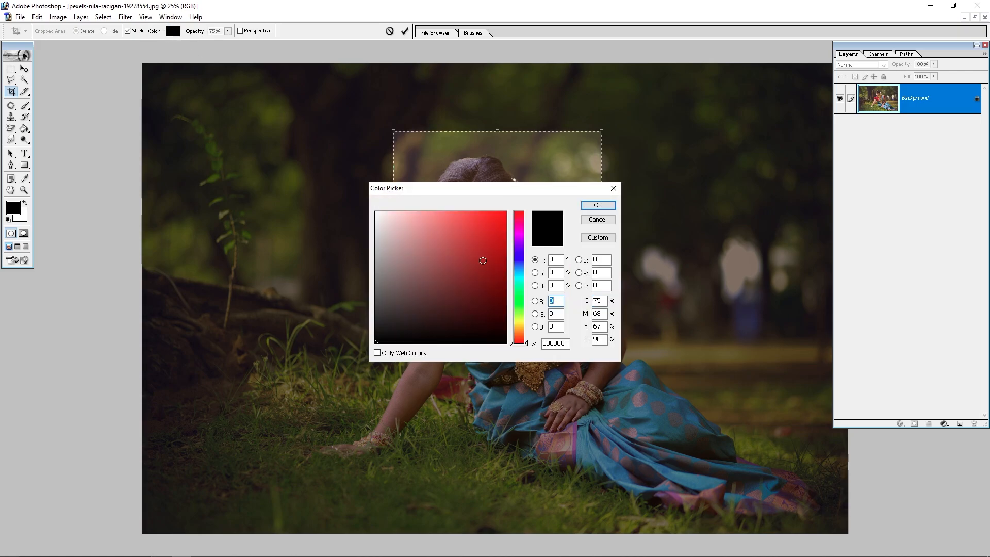
{"action": "left_click", "coordinate": [483, 261]}
{"action": "left_click", "coordinate": [486, 323]}
{"action": "left_click", "coordinate": [512, 255]}
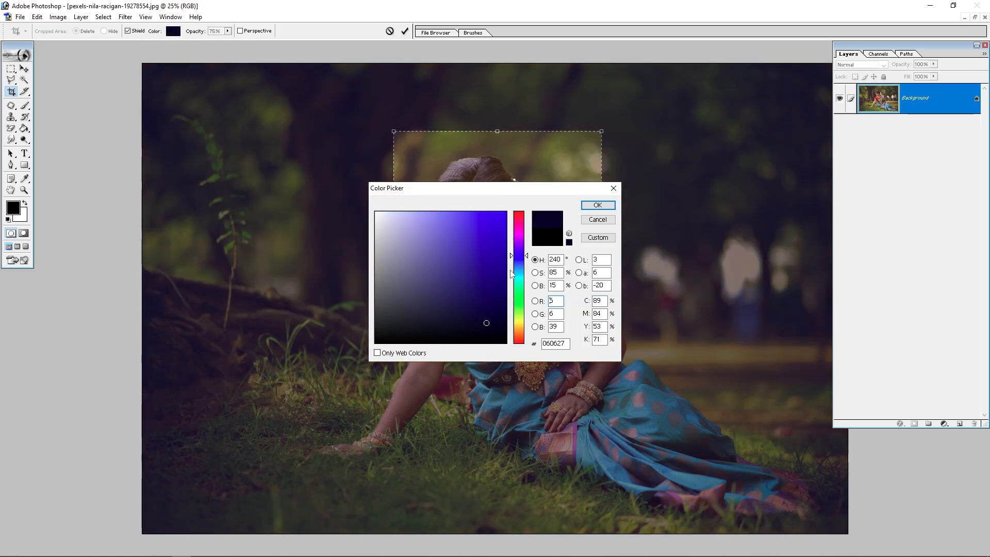
{"action": "left_click", "coordinate": [383, 342]}
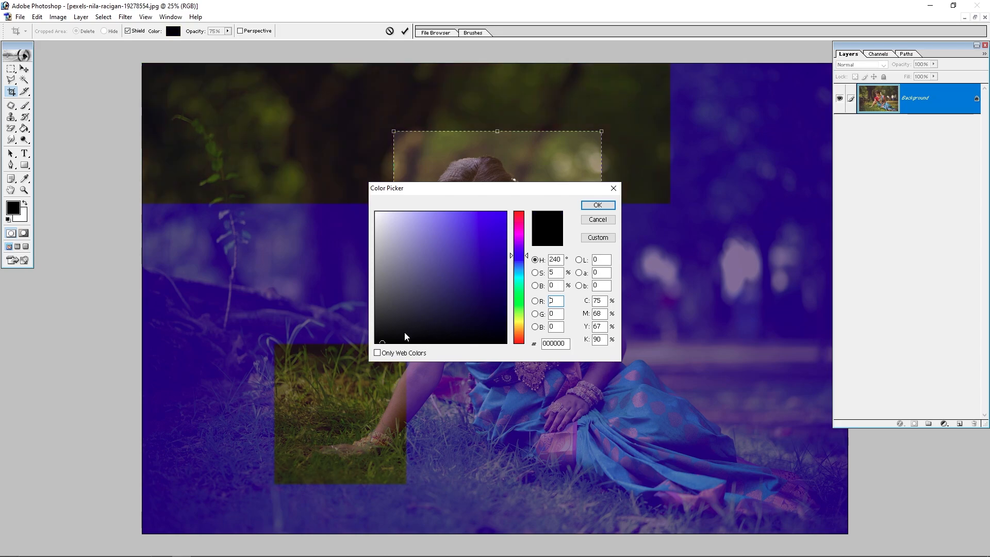
{"action": "left_click", "coordinate": [598, 205]}
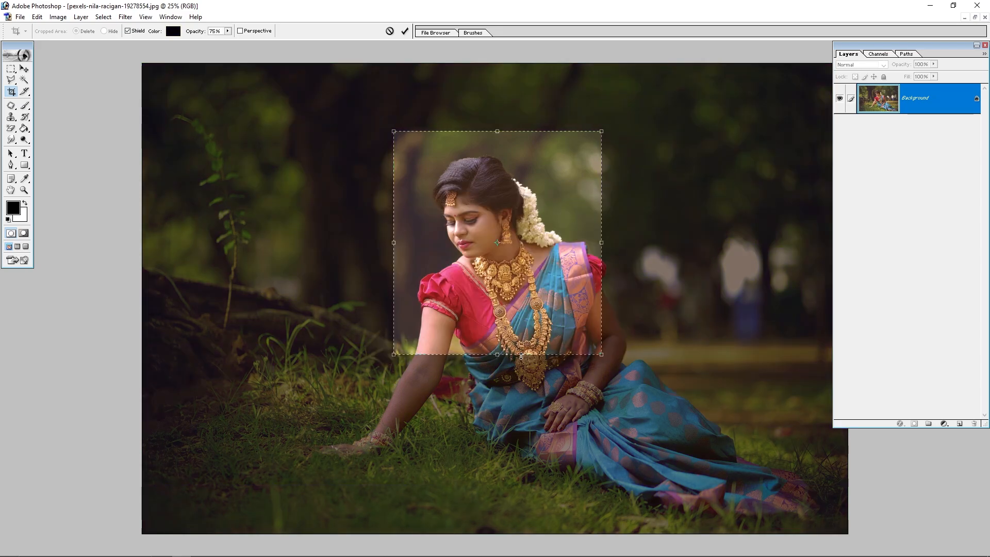
- Apply the crop and undo it, and try a second crop frame around the woman's upper body
{"action": "key", "text": "Return"}
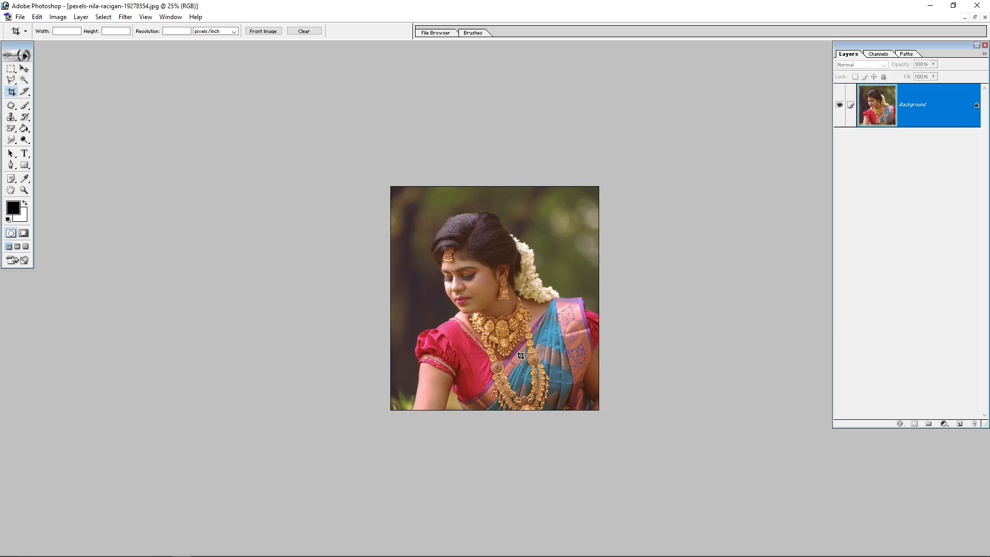
{"action": "key", "text": "ctrl+z"}
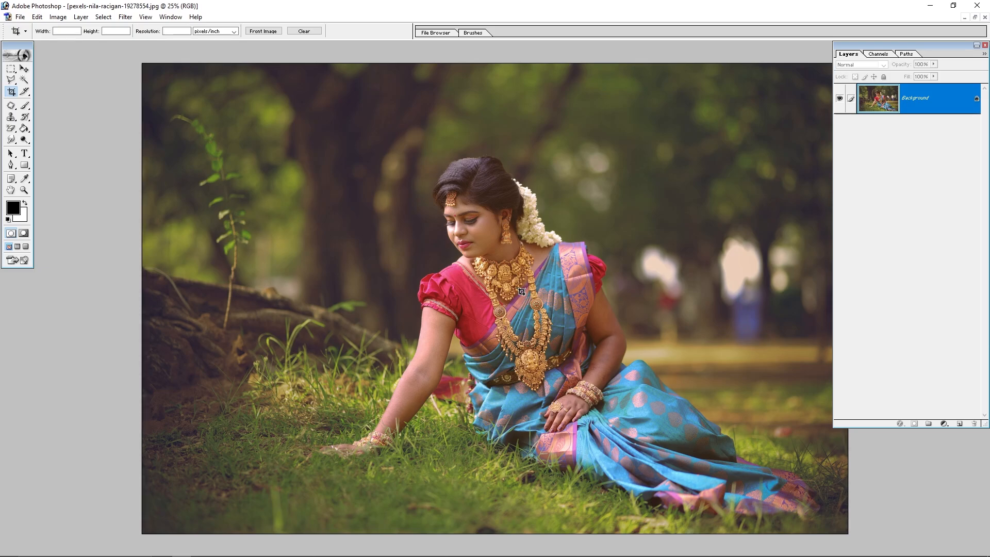
{"action": "left_click_drag", "start_coordinate": [382, 126], "coordinate": [609, 348]}
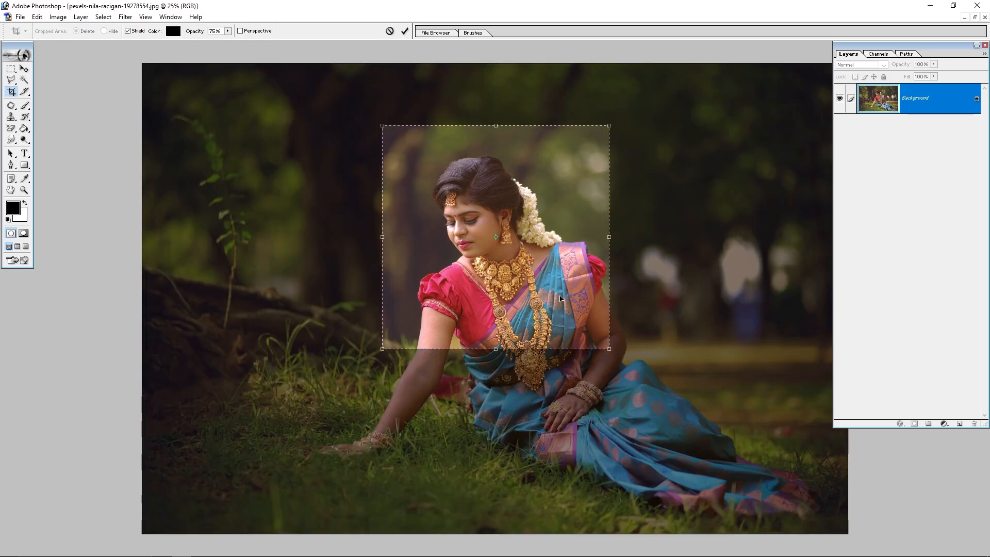
{"action": "key", "text": "Escape"}
- Check the uncropped photo's pixel dimensions, document size and resolution
{"action": "key", "text": "alt+i"}
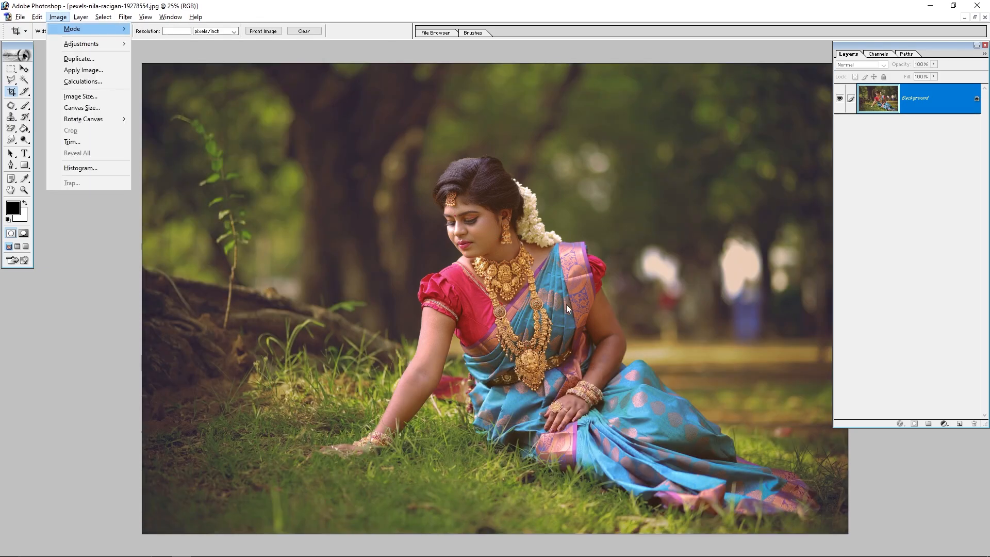
{"action": "key", "text": "i"}
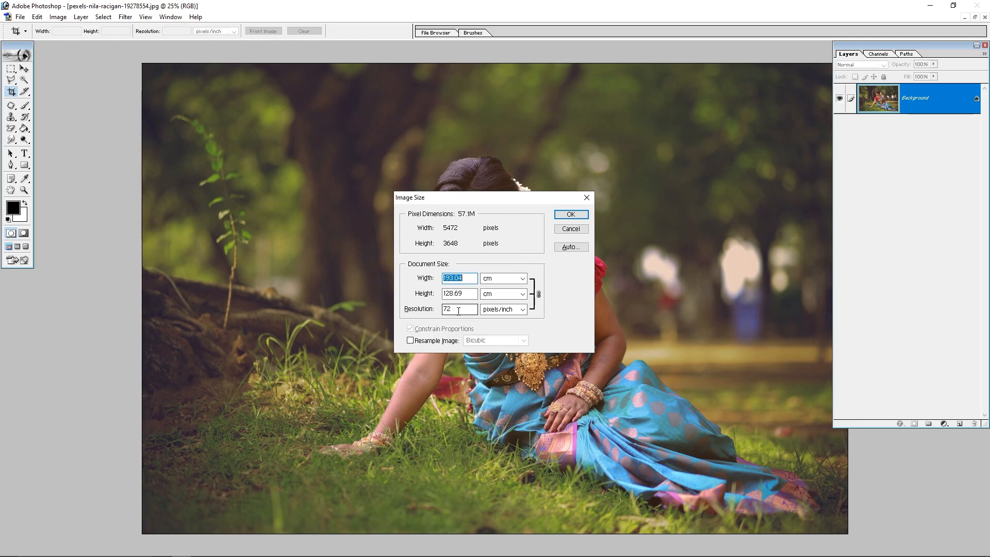
{"action": "left_click", "coordinate": [574, 230]}
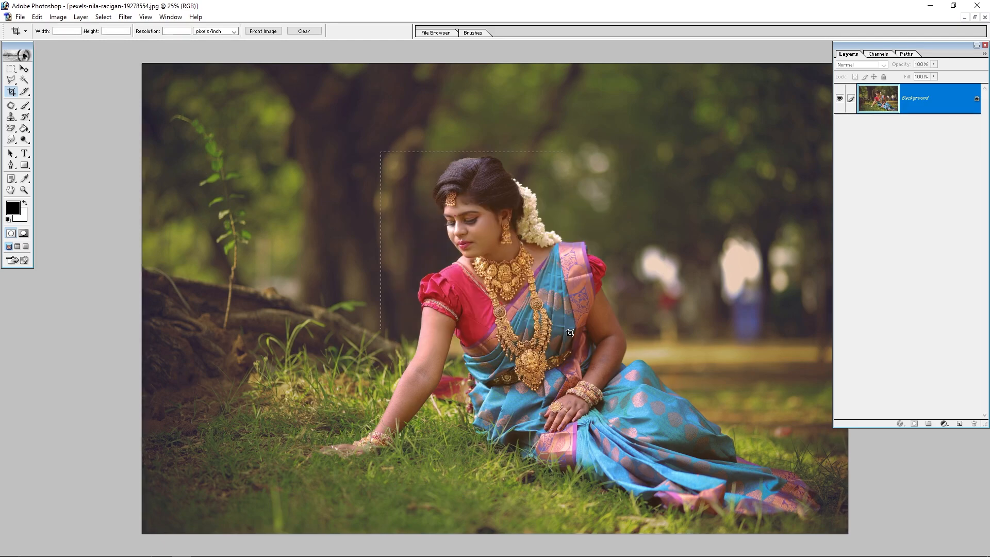
- Crop the photo freely to the woman's head and shoulders without a fixed size
{"action": "left_click_drag", "start_coordinate": [570, 333], "coordinate": [602, 336]}
{"action": "key", "text": "Return"}
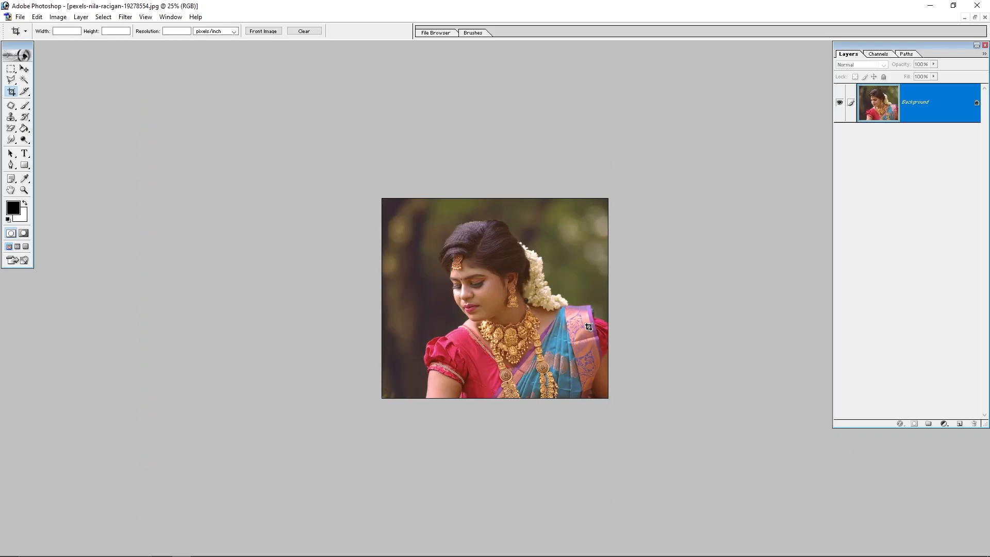
{"action": "key", "text": "ctrl+0"}
- Check the cropped photo's image size and undo the crop, restoring the full photo
{"action": "key", "text": "alt+i"}
{"action": "key", "text": "i"}
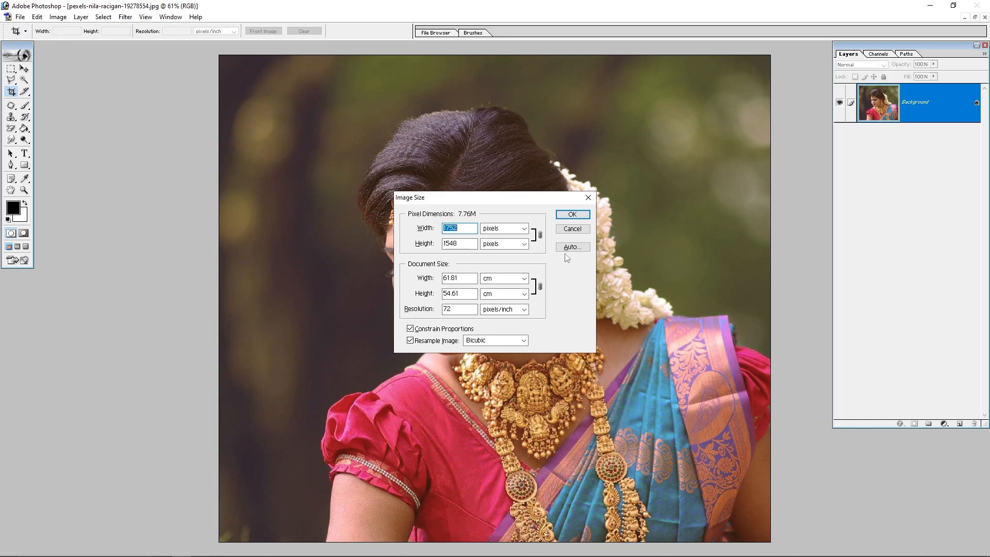
{"action": "left_click", "coordinate": [572, 228]}
{"action": "key", "text": "ctrl+z"}
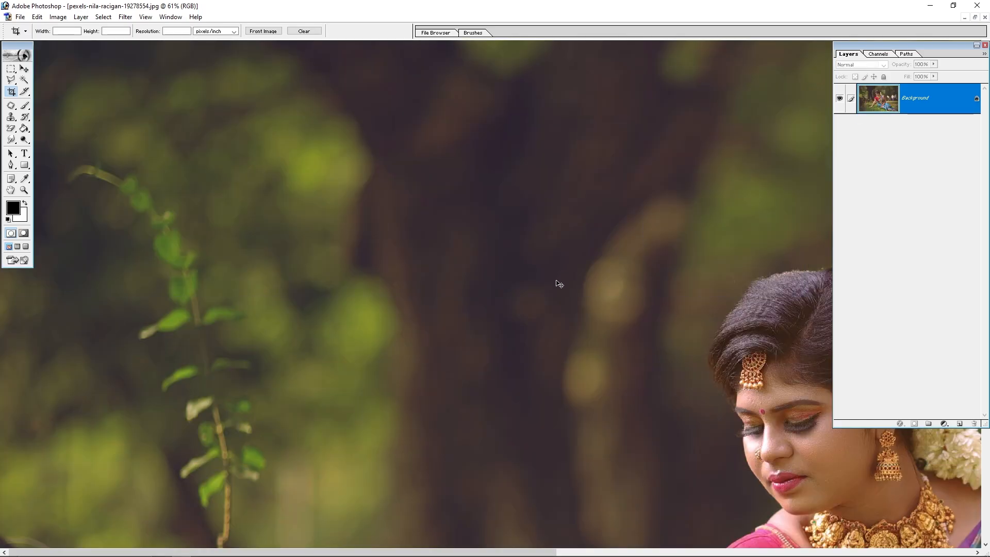
{"action": "key", "text": "ctrl+0"}
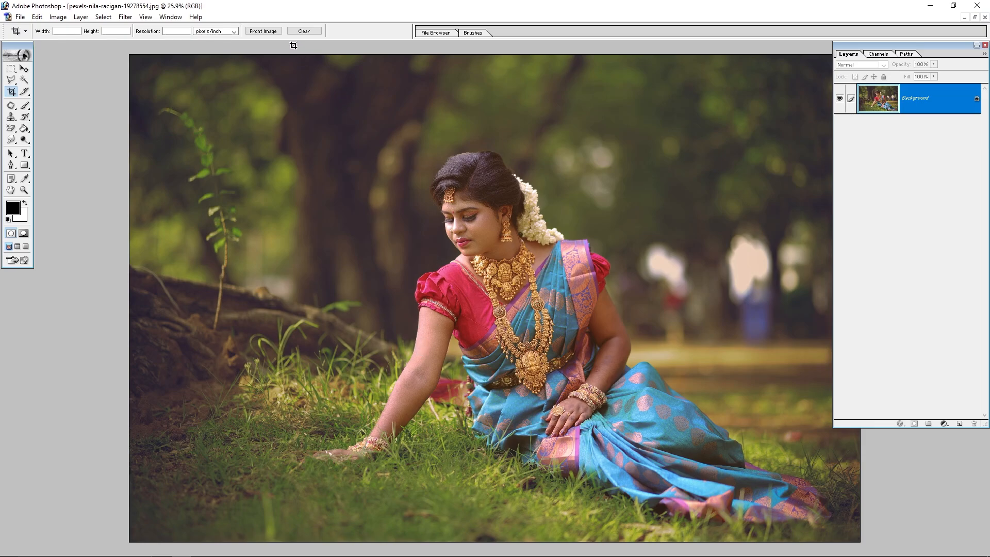
- Try a crop width of 6 and height of 4, and clear the crop values
{"action": "left_click", "coordinate": [71, 32]}
{"action": "type", "text": "6"}
{"action": "key", "text": "Tab"}
{"action": "type", "text": "4"}
{"action": "key", "text": "Tab"}
{"action": "left_click", "coordinate": [304, 32]}
- Show the rulers, change the measurement units to inches, and hide the rulers again
{"action": "key", "text": "ctrl+r"}
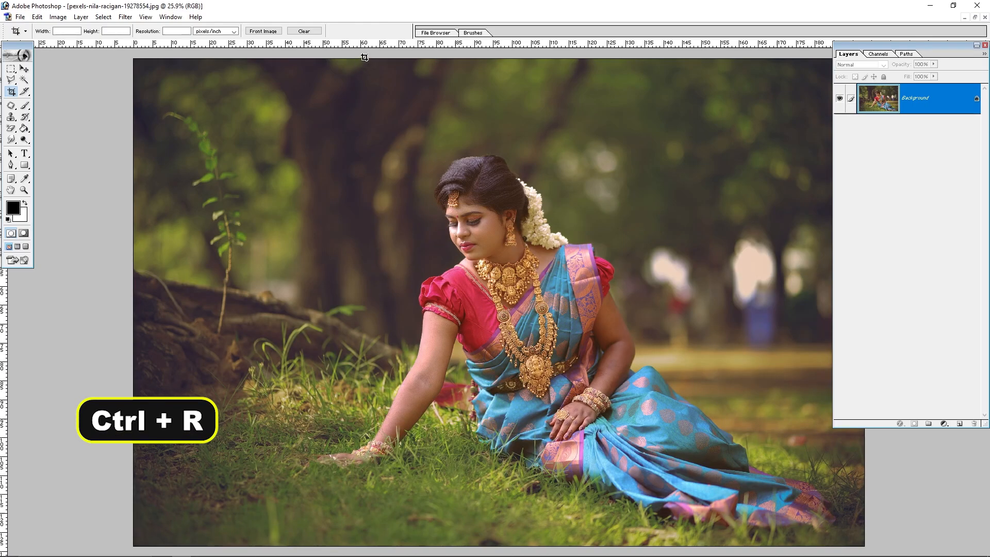
{"action": "right_click", "coordinate": [413, 46]}
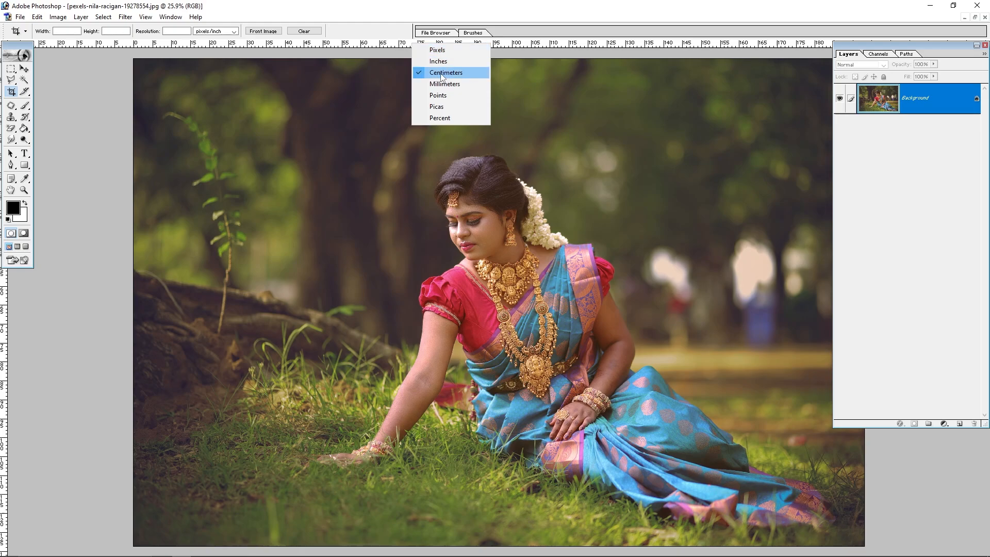
{"action": "left_click", "coordinate": [398, 47]}
{"action": "right_click", "coordinate": [398, 46]}
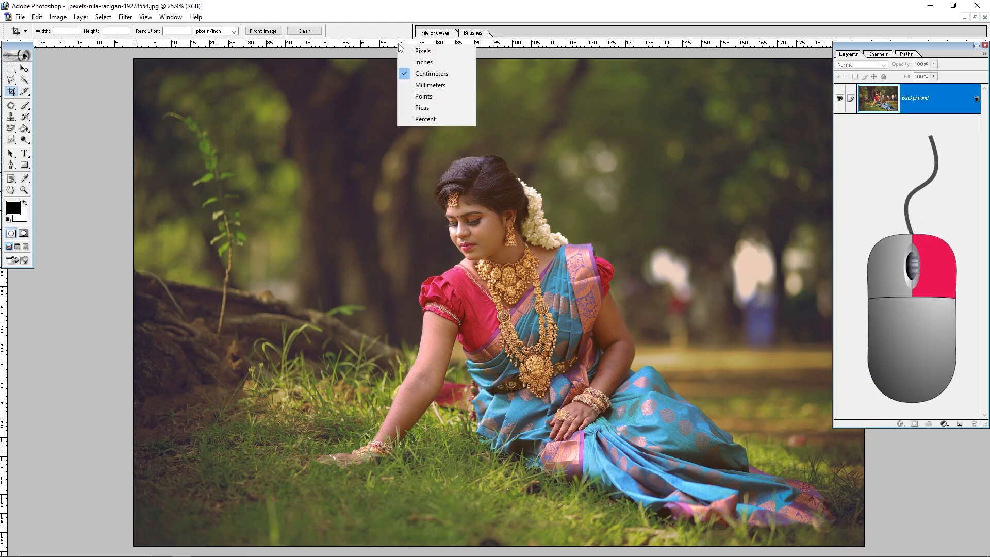
{"action": "left_click", "coordinate": [419, 64]}
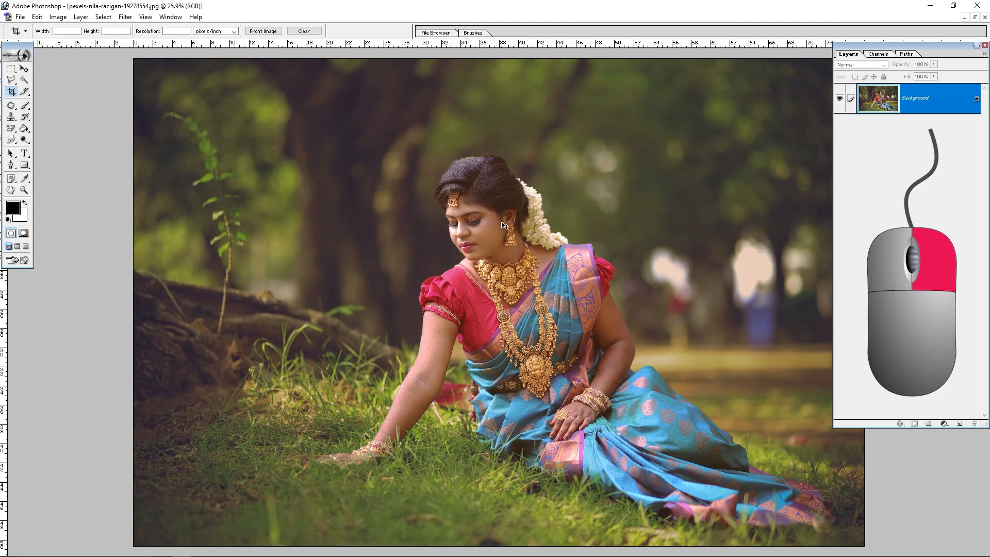
{"action": "key", "text": "ctrl+r"}
- Set the crop width to 6 in, the height to 4 in and the resolution to 300 pixels/inch
{"action": "left_click", "coordinate": [73, 31]}
{"action": "type", "text": "6"}
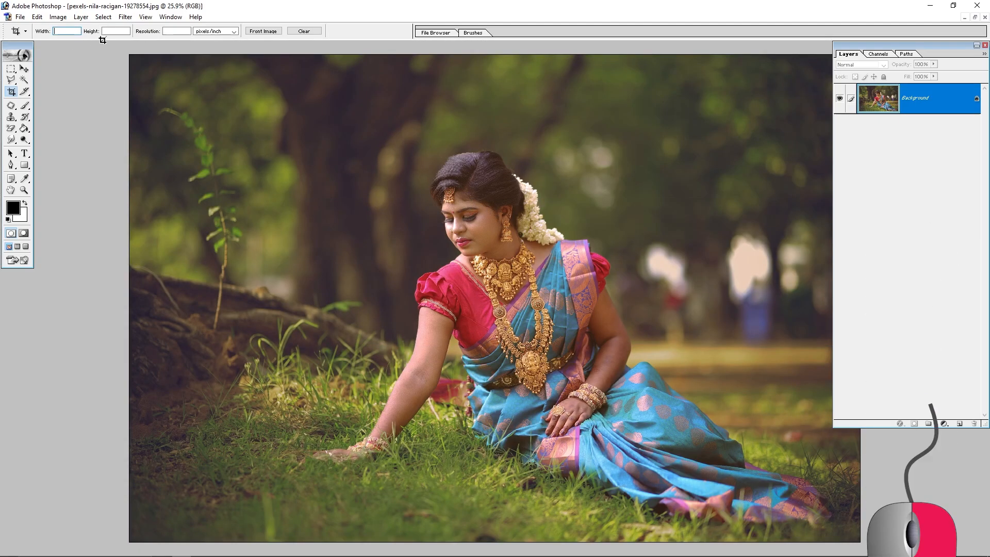
{"action": "key", "text": "Tab"}
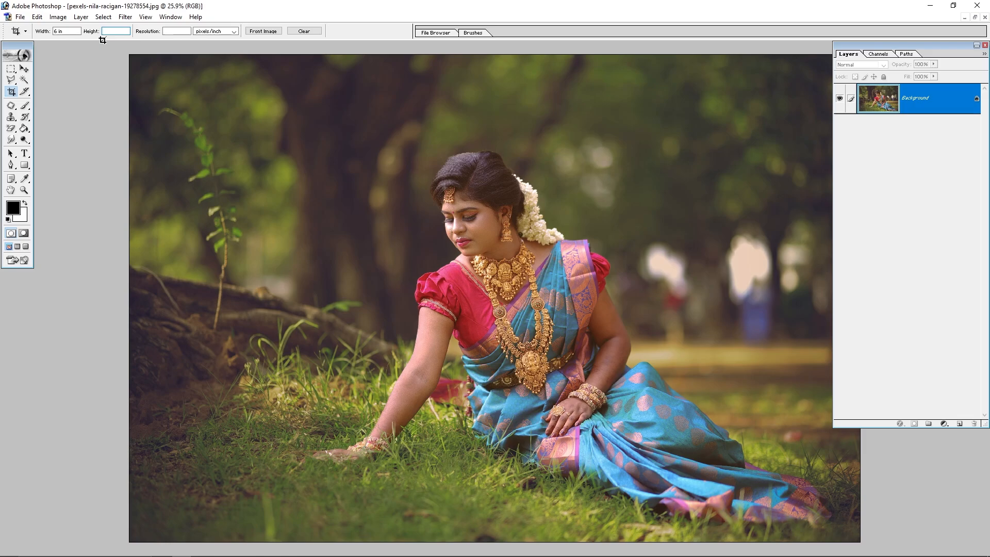
{"action": "key", "text": "Tab"}
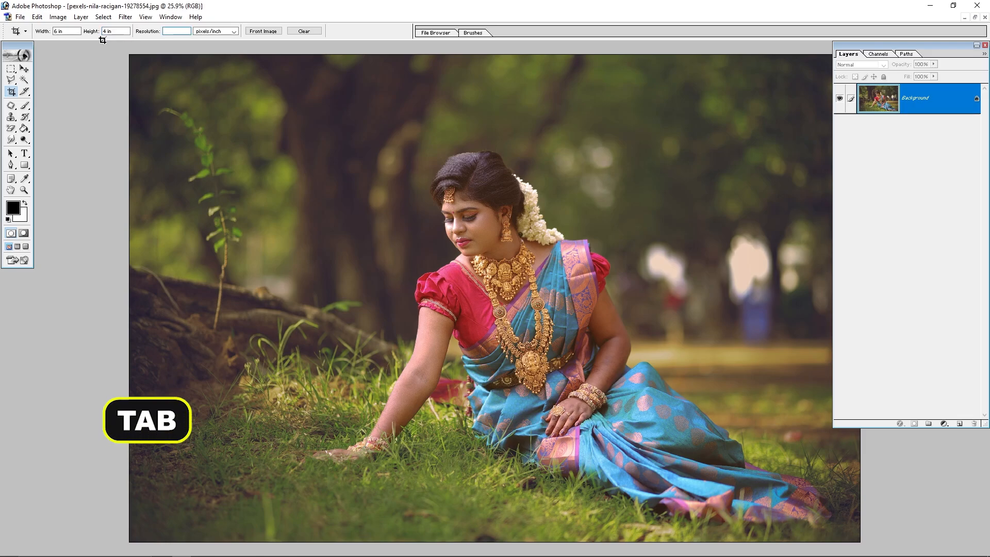
{"action": "type", "text": "300"}
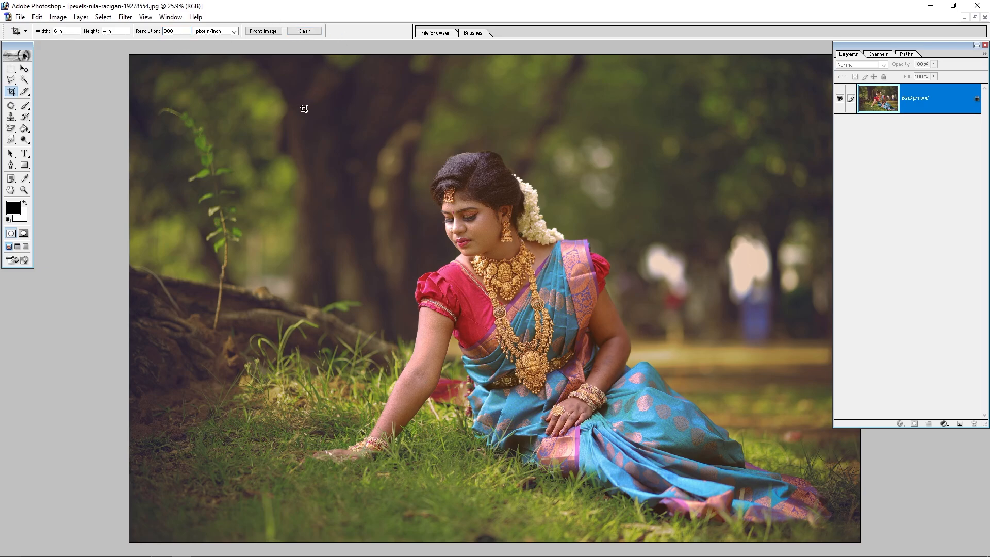
- Crop the photo with the fixed-size frame positioned around the seated woman, and check the resulting image size
{"action": "key", "text": "ctrl+minus"}
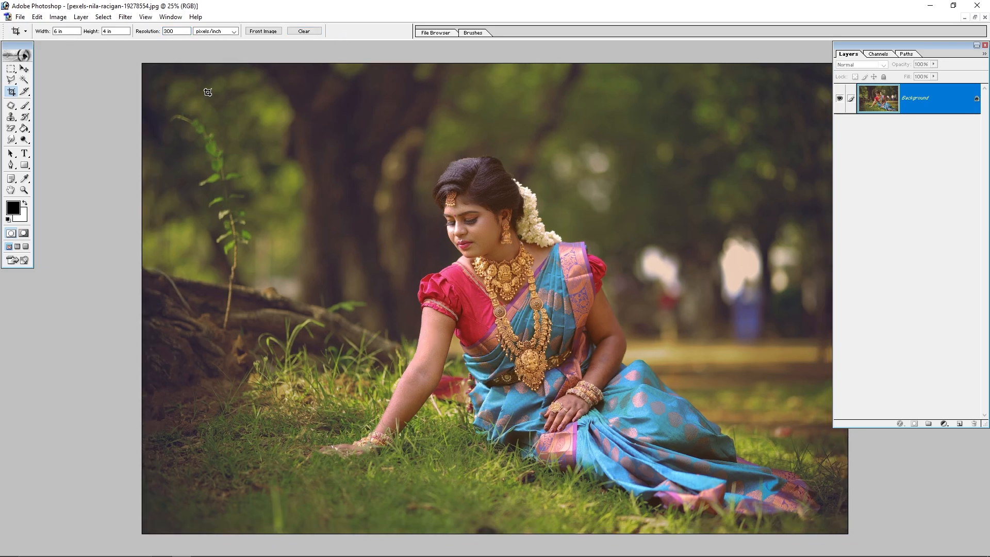
{"action": "left_click_drag", "start_coordinate": [208, 93], "coordinate": [813, 469]}
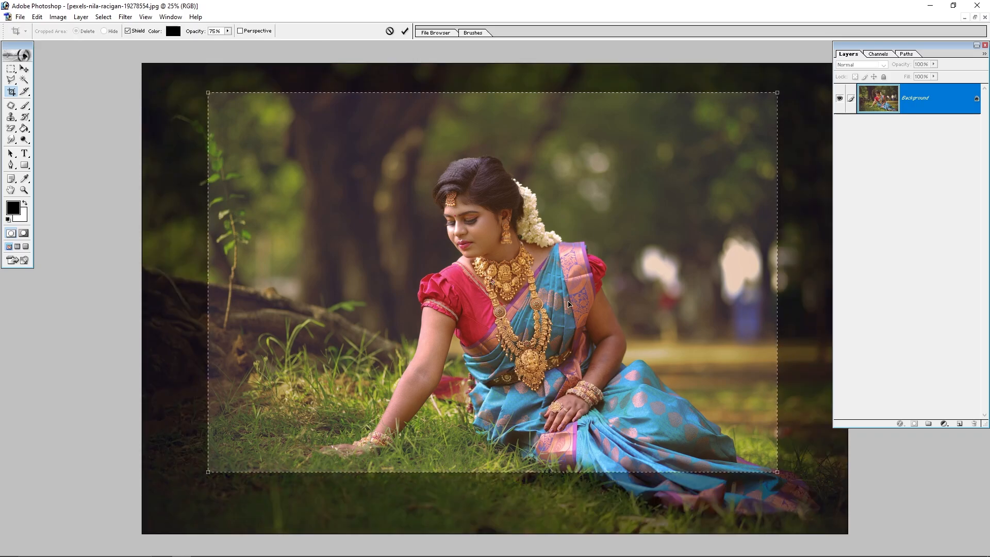
{"action": "left_click_drag", "start_coordinate": [510, 228], "coordinate": [502, 258]}
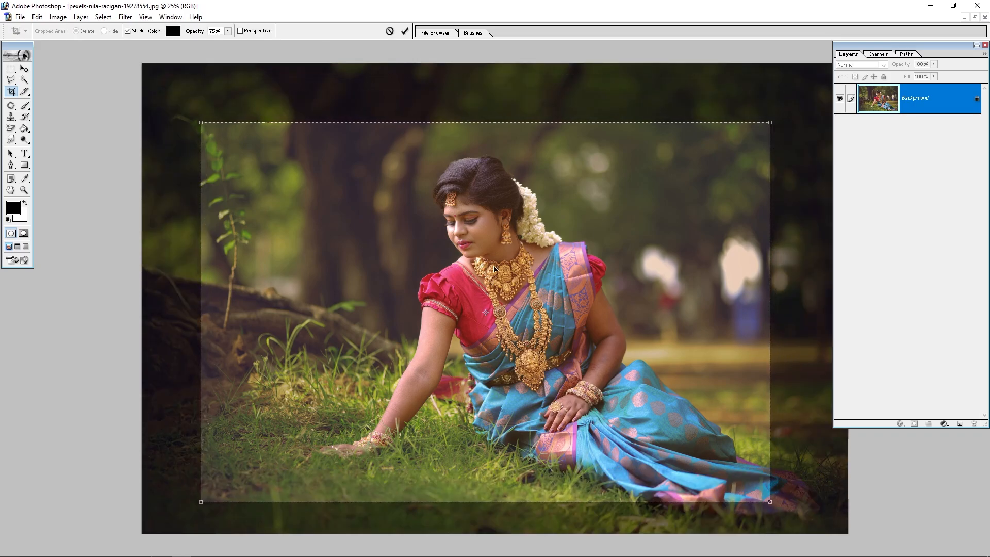
{"action": "key", "text": "Return"}
{"action": "key", "text": "ctrl+0"}
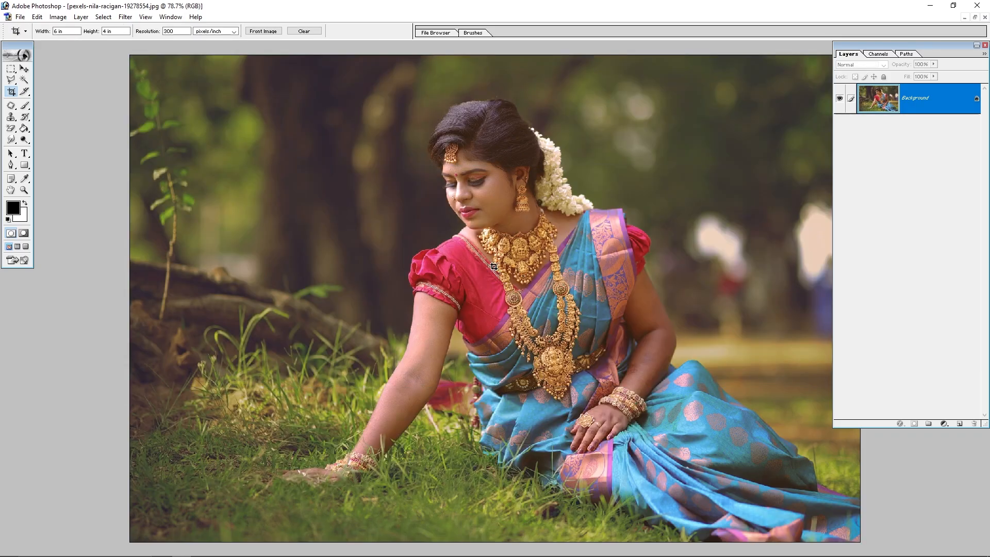
{"action": "key", "text": "ctrl+alt+i"}
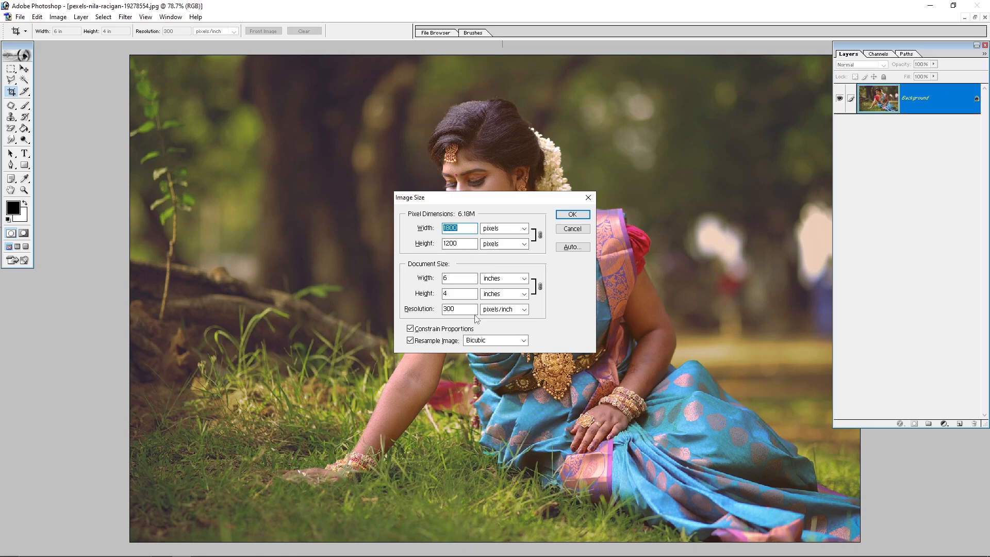
{"action": "left_click", "coordinate": [574, 229]}
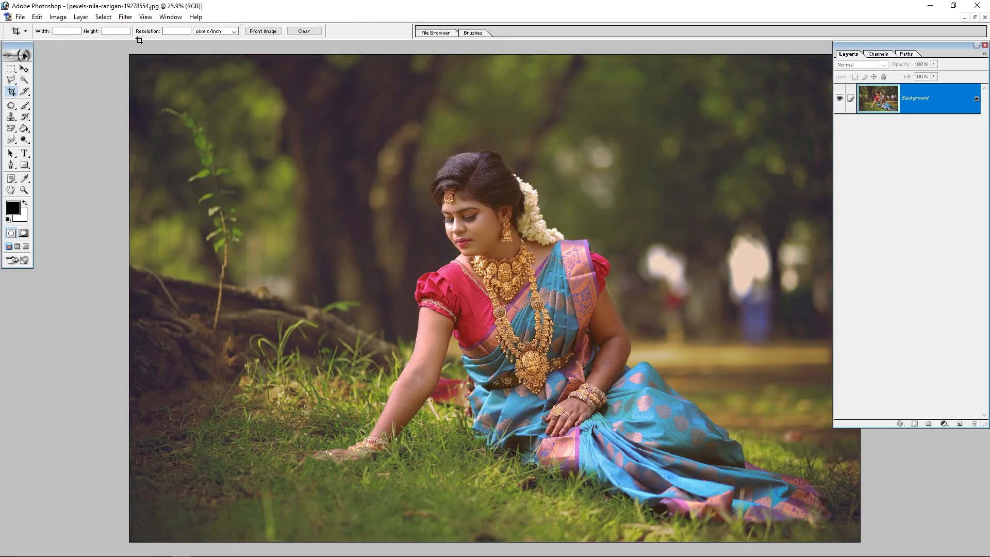
- Set only the crop resolution to 600 pixels/inch and crop with a frame covering the entire photo
{"action": "left_click", "coordinate": [164, 32]}
{"action": "key", "text": "Tab"}
{"action": "key", "text": "ctrl+minus"}
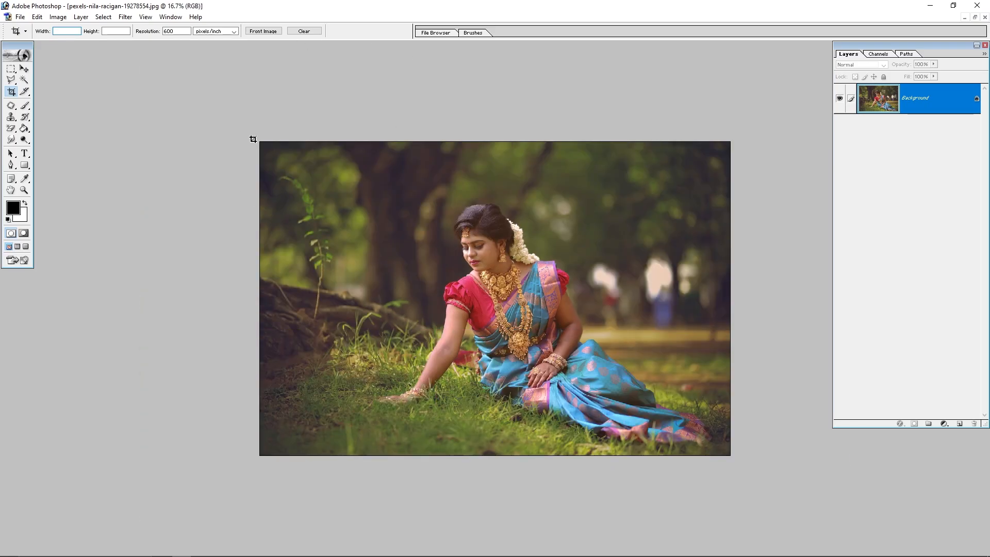
{"action": "left_click_drag", "start_coordinate": [253, 138], "coordinate": [909, 514]}
{"action": "key", "text": "Return"}
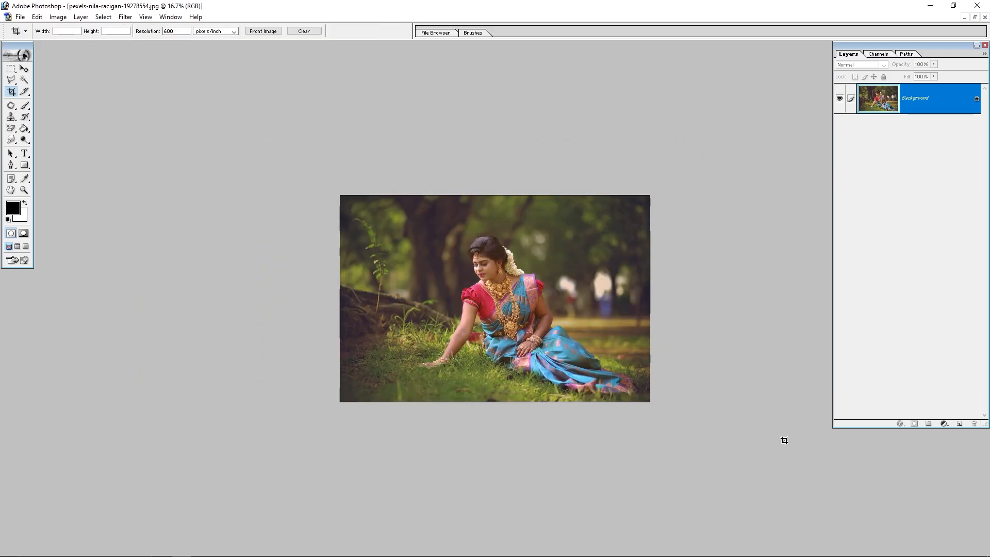
- Check the resampled photo's dimensions and resolution, and inspect the image at a larger magnification
{"action": "key", "text": "ctrl+alt+i"}
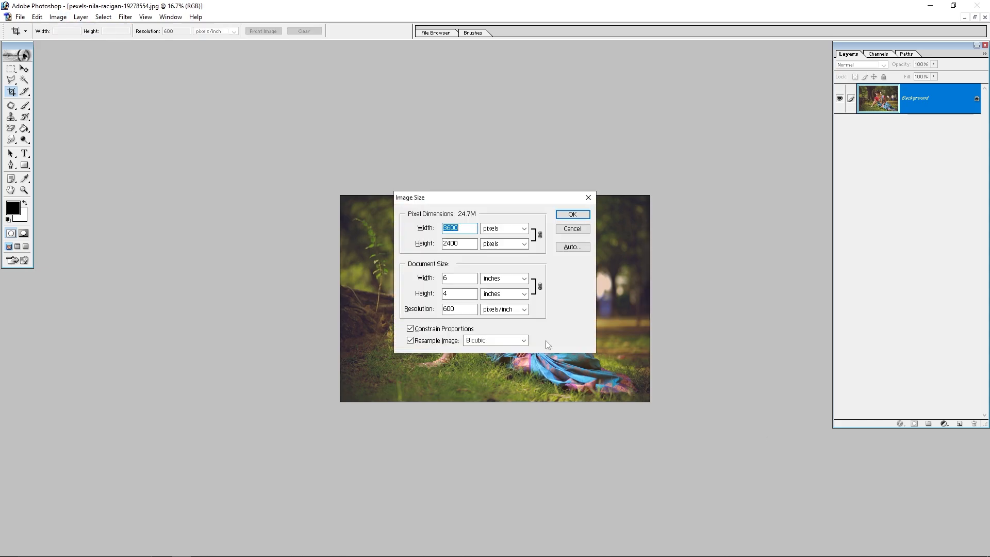
{"action": "key", "text": "Return"}
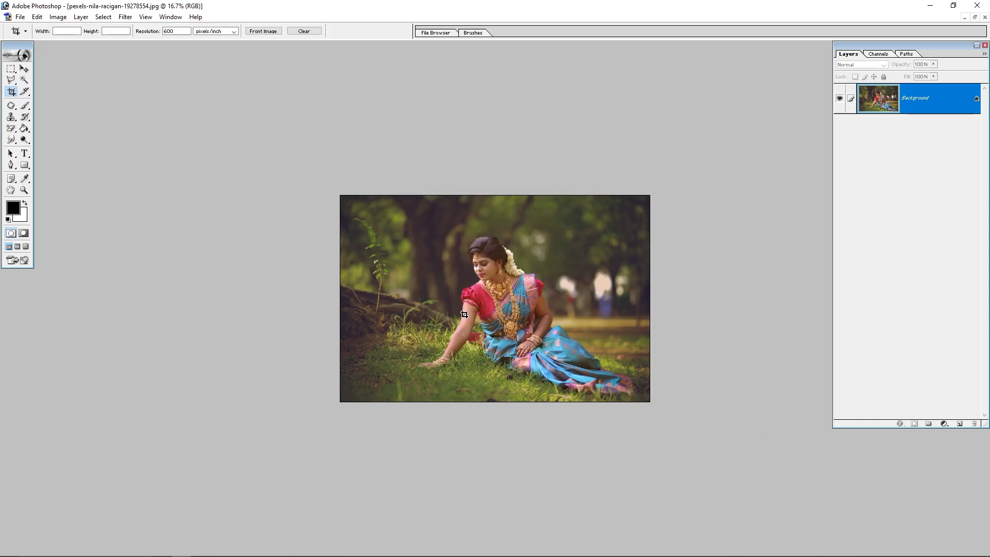
{"action": "key", "text": "ctrl+0"}
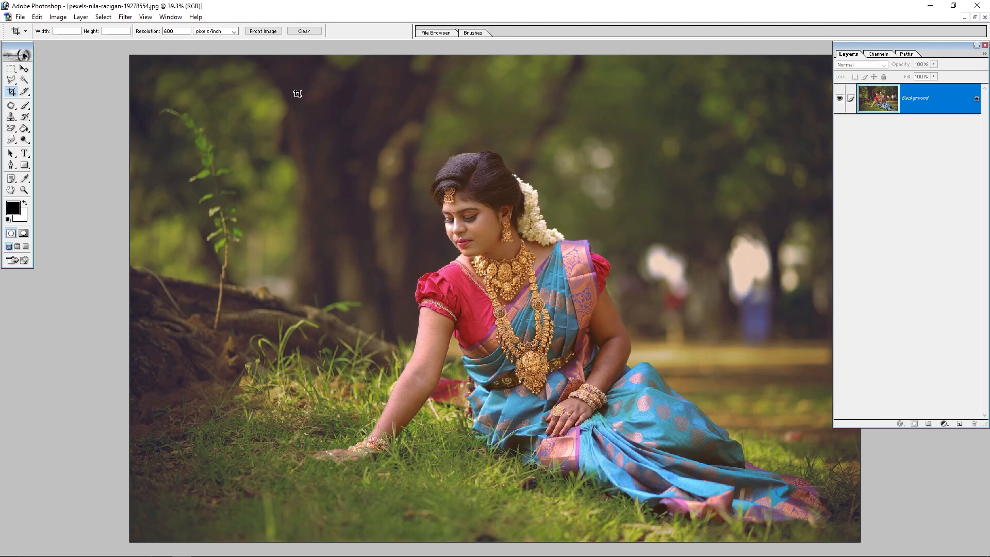
{"action": "key", "text": "ctrl+plus"}
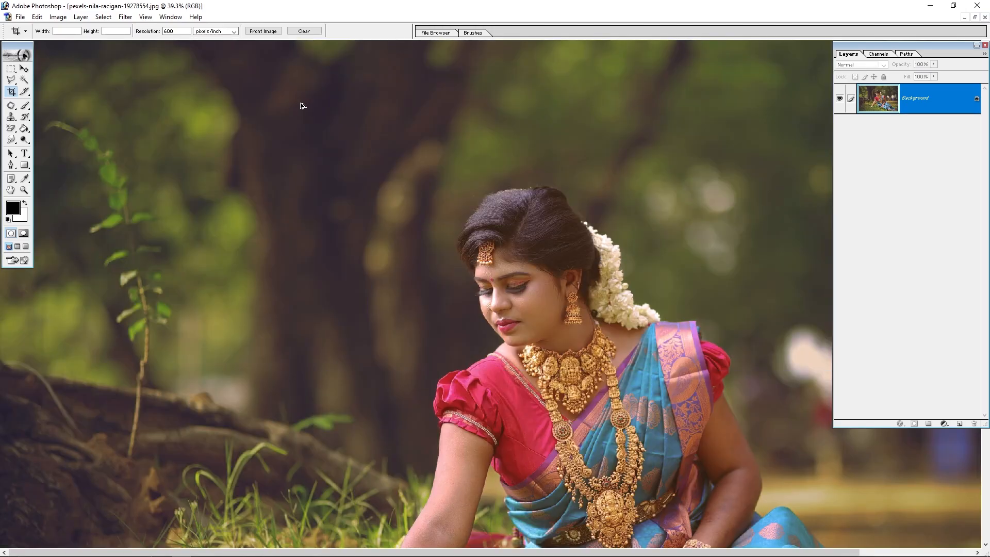
- Fill the crop options with the front image's size and resolution, fit the photo on screen, and clear the crop options
{"action": "left_click", "coordinate": [304, 31]}
{"action": "left_click", "coordinate": [264, 32]}
{"action": "key", "text": "ctrl+0"}
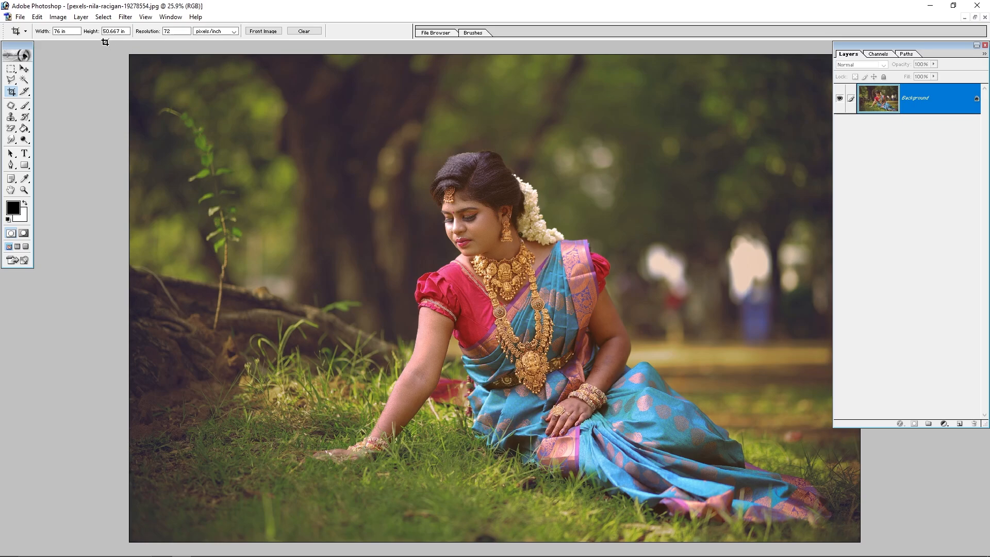
{"action": "left_click", "coordinate": [303, 32]}
- Close this older Photoshop without saving the changes to the photo
{"action": "left_click", "coordinate": [977, 5]}
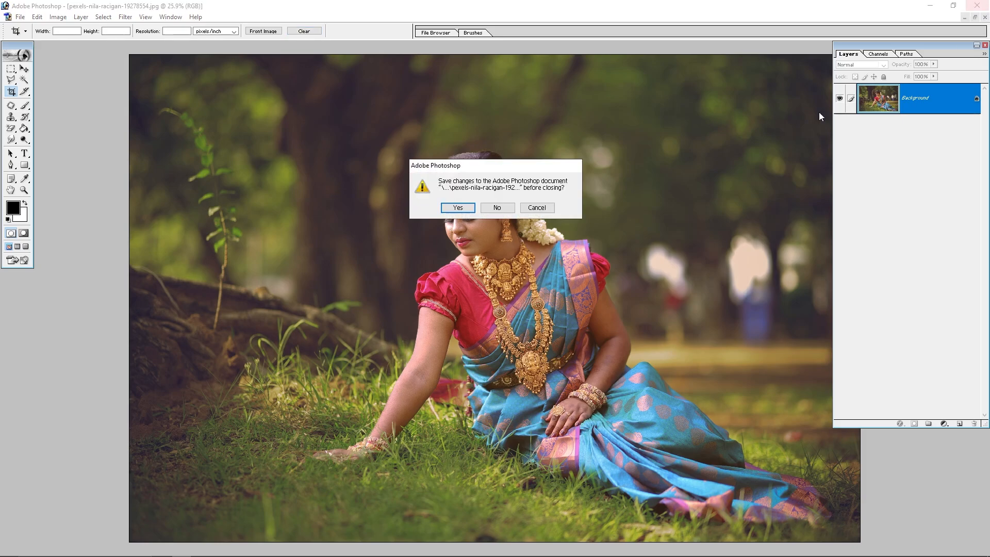
{"action": "left_click", "coordinate": [502, 208]}
{"action": "right_click", "coordinate": [502, 207]}
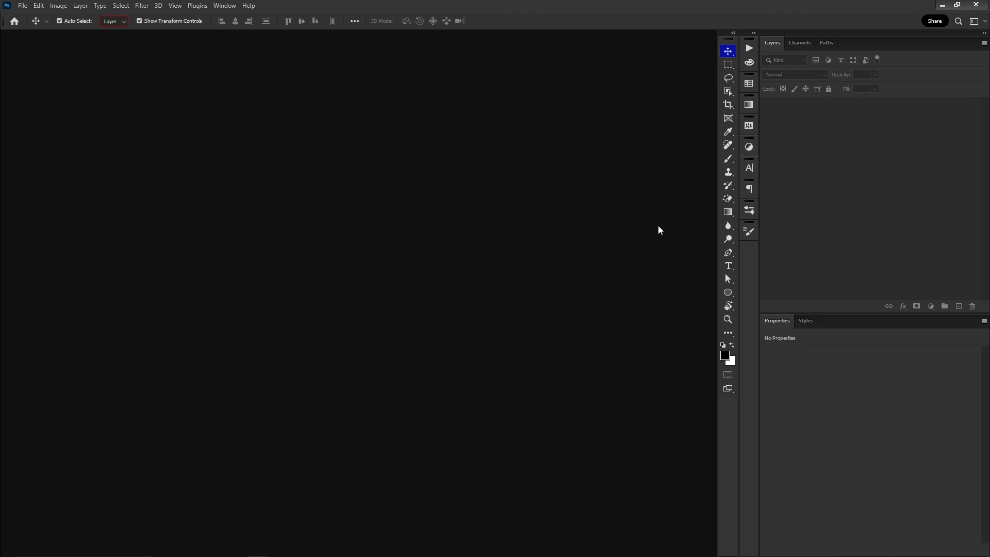
- Switch to the newer Photoshop, activate the Crop Tool and open _KSD7840 from the Editing folder
{"action": "left_click", "coordinate": [728, 105]}
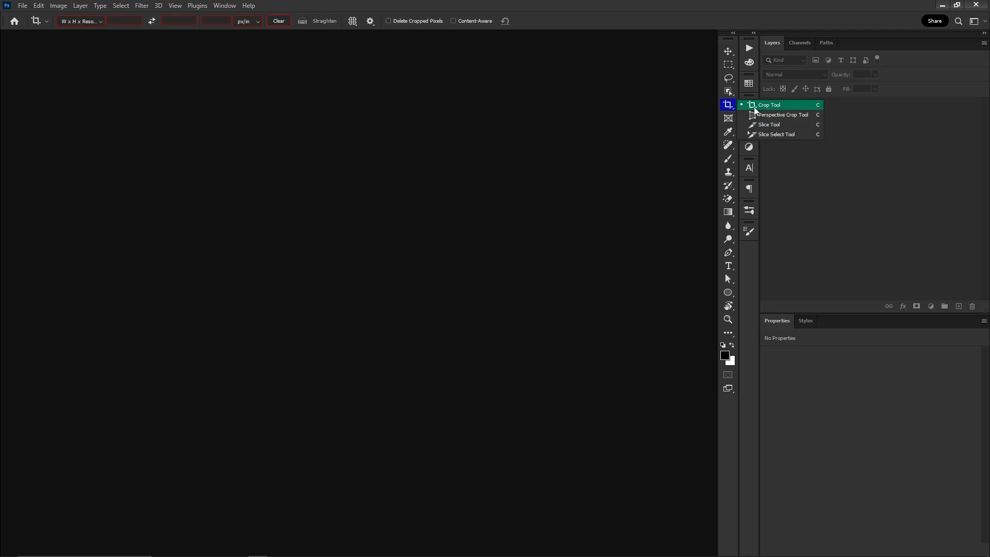
{"action": "left_click", "coordinate": [755, 107]}
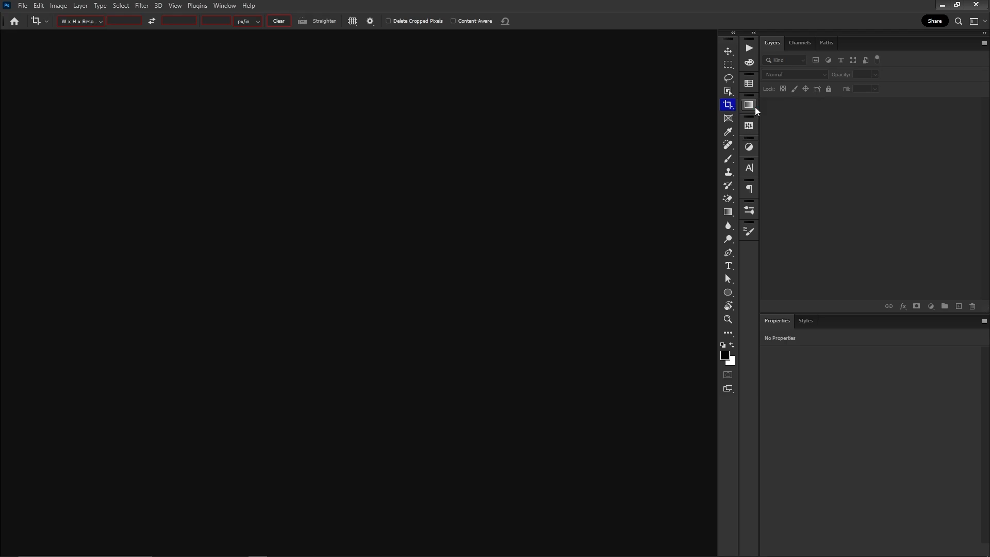
{"action": "double_click", "coordinate": [427, 177]}
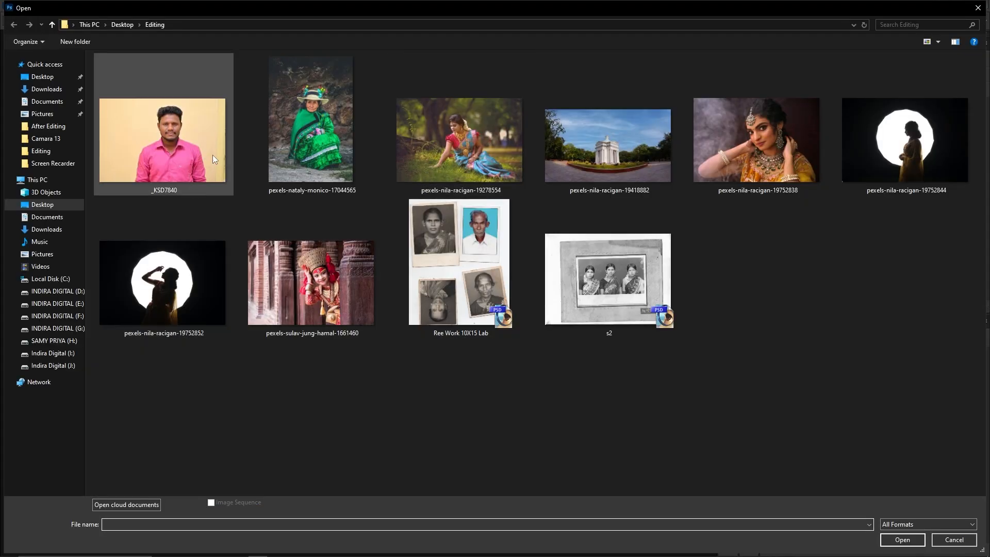
{"action": "double_click", "coordinate": [186, 156]}
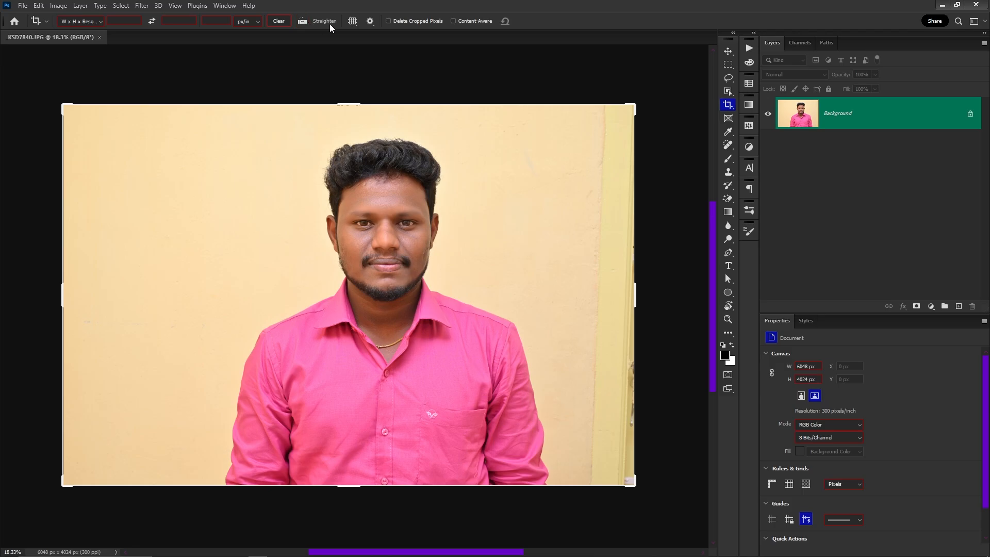
- Review the crop overlay and Show Cropped Area options, try narrowing the crop frame around the man, and cancel the crop
{"action": "left_click", "coordinate": [354, 21]}
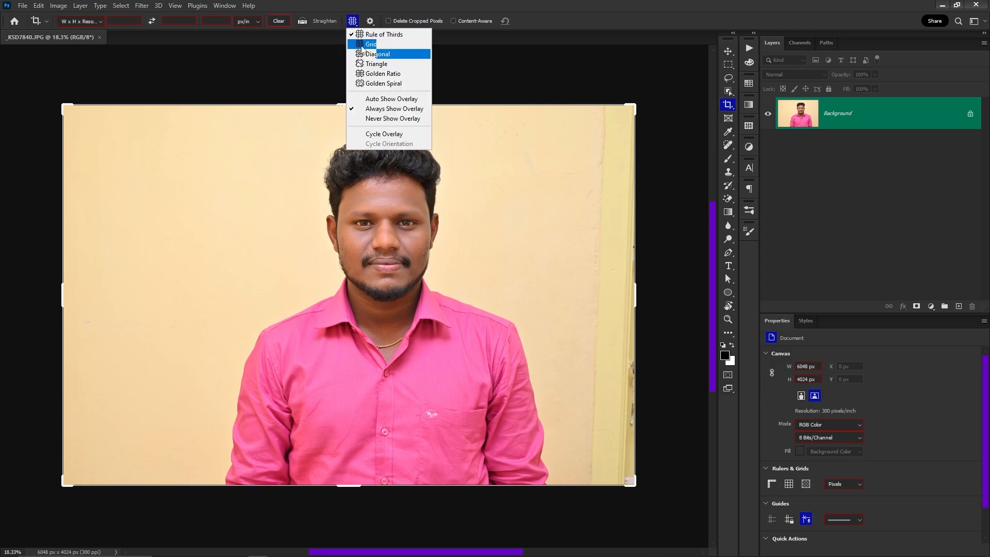
{"action": "left_click", "coordinate": [370, 21]}
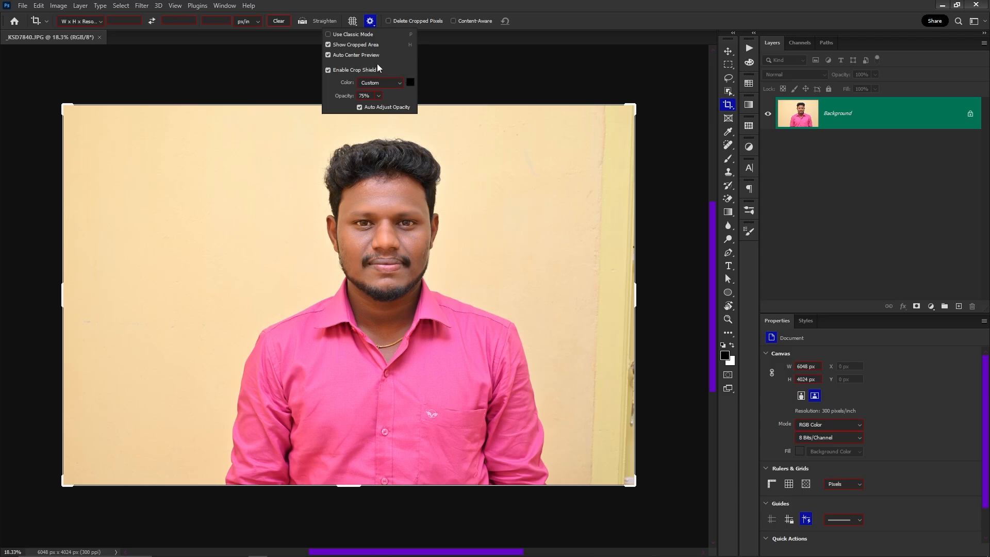
{"action": "left_click", "coordinate": [330, 44]}
{"action": "left_click_drag", "start_coordinate": [630, 295], "coordinate": [536, 298]}
{"action": "left_click_drag", "start_coordinate": [536, 232], "coordinate": [551, 272]}
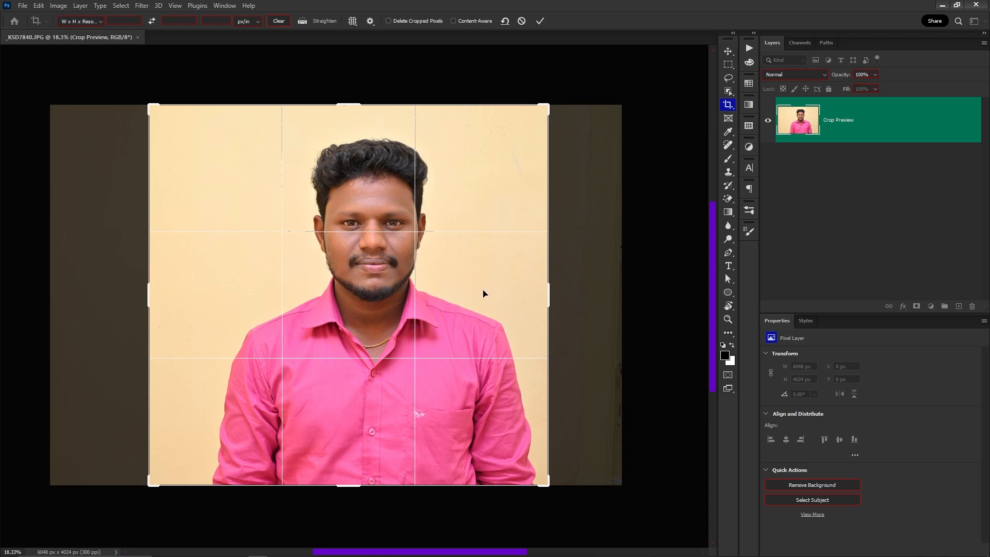
{"action": "key", "text": "Escape"}
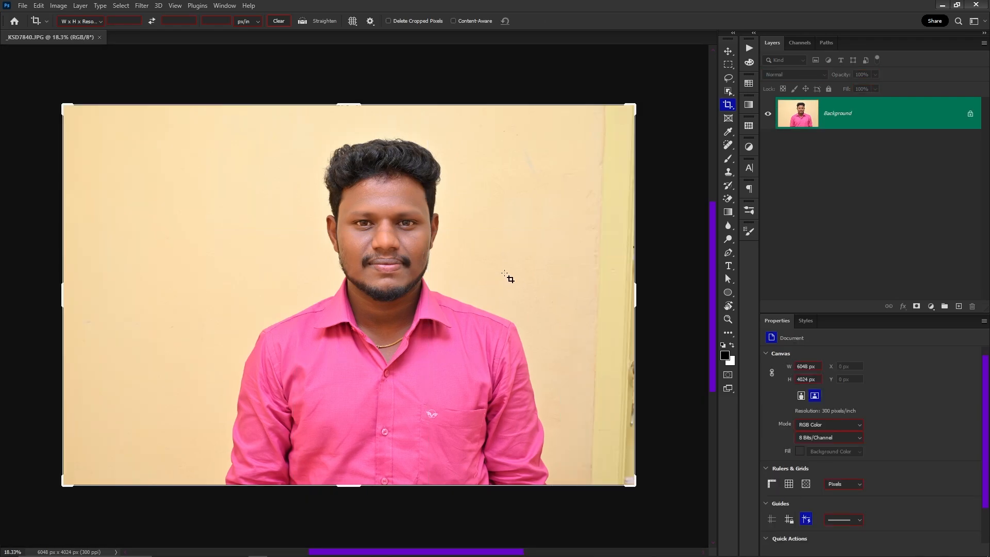
- Enable Classic Mode, try a crop of about 2650 × 3050 px around the man, and undo that crop
{"action": "left_click", "coordinate": [371, 21]}
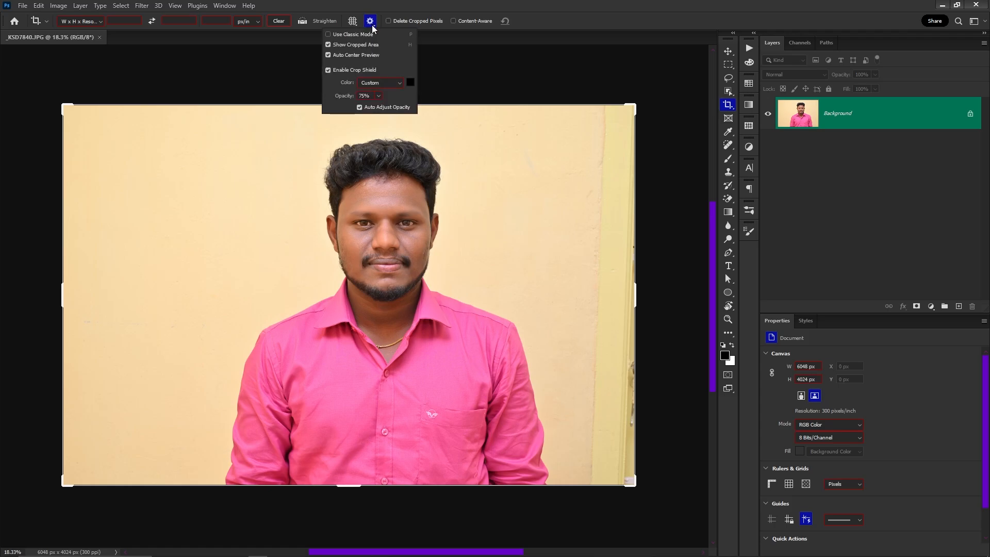
{"action": "left_click", "coordinate": [345, 33]}
{"action": "left_click_drag", "start_coordinate": [266, 145], "coordinate": [516, 433]}
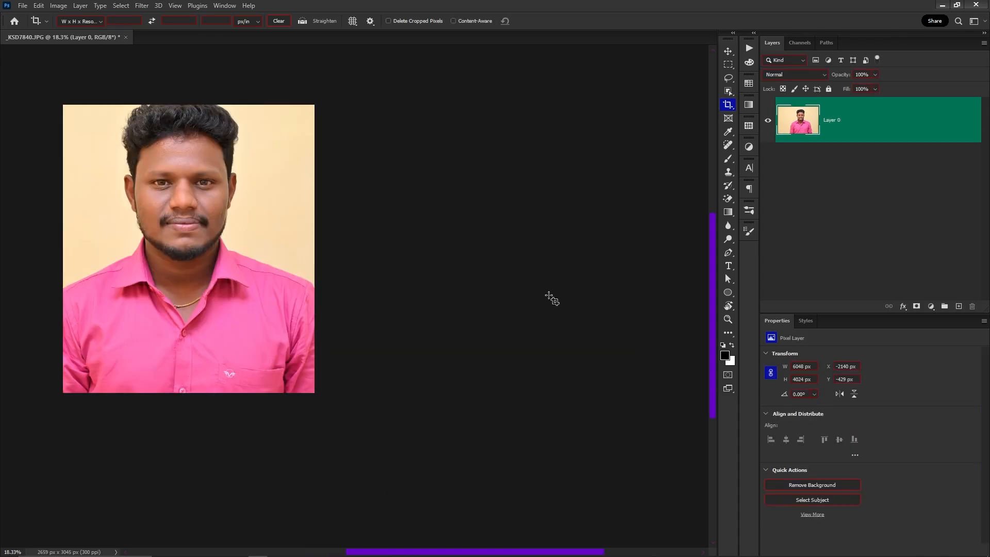
{"action": "key", "text": "ctrl+z"}
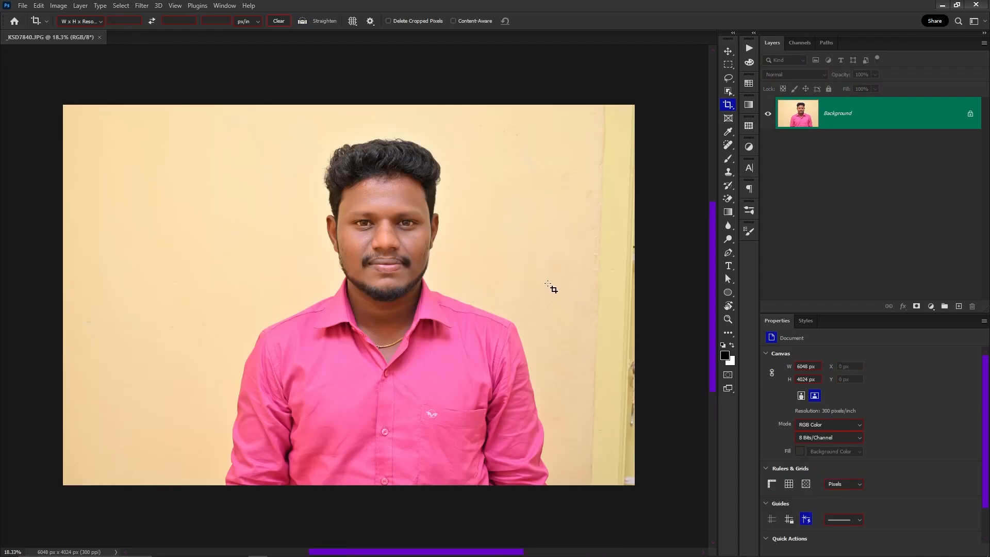
- Turn off Classic Mode for the Crop tool and dismiss the active crop frame
{"action": "left_click", "coordinate": [370, 21]}
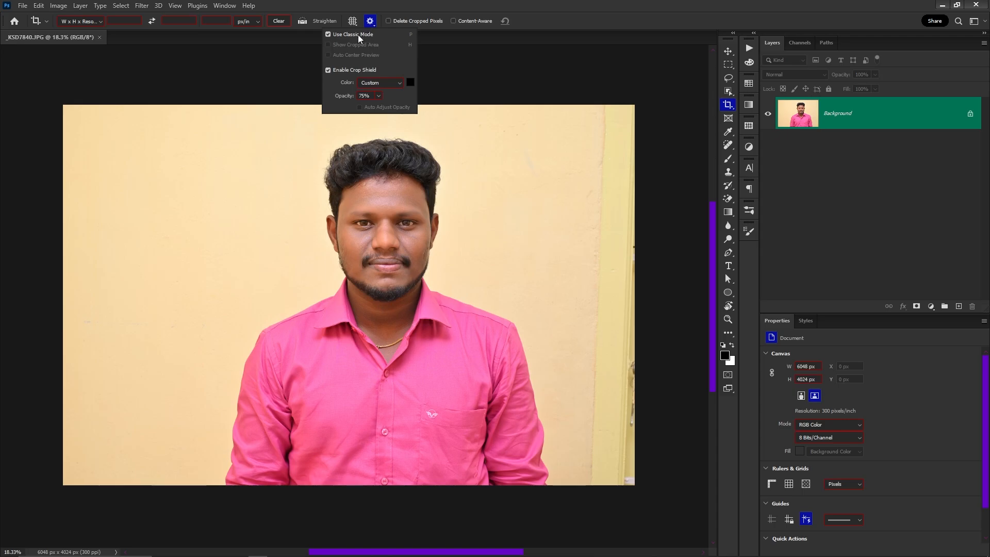
{"action": "left_click", "coordinate": [357, 35]}
{"action": "left_click", "coordinate": [453, 336]}
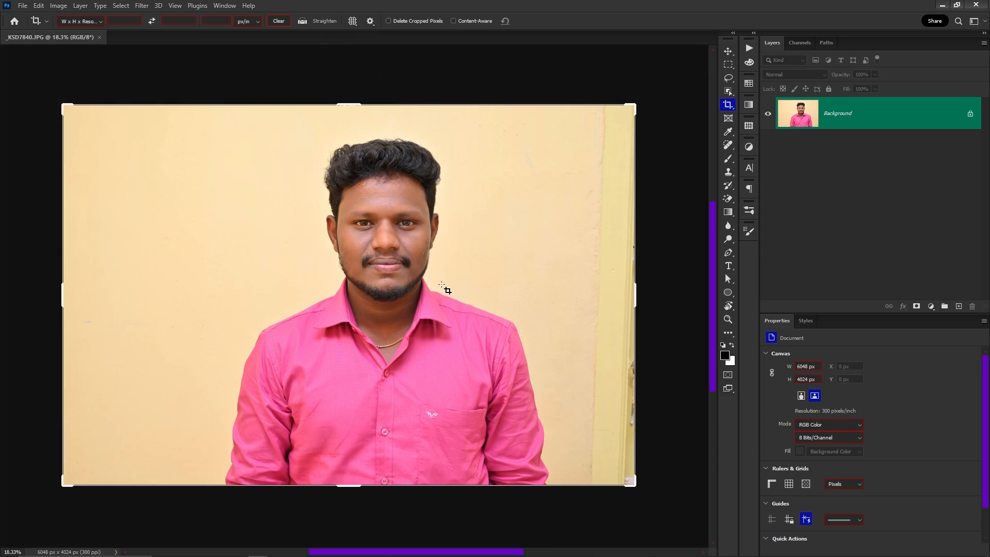
{"action": "left_click", "coordinate": [397, 297]}
{"action": "key", "text": "Escape"}
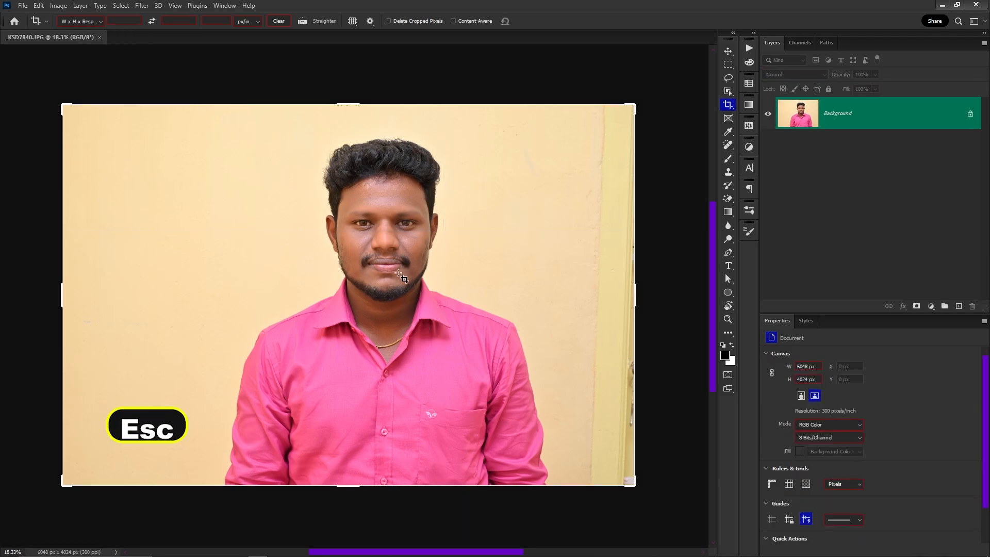
- Try a freehand crop frame around the man's head and torso, and cancel it
{"action": "left_click_drag", "start_coordinate": [260, 117], "coordinate": [510, 415]}
{"action": "key", "text": "Escape"}
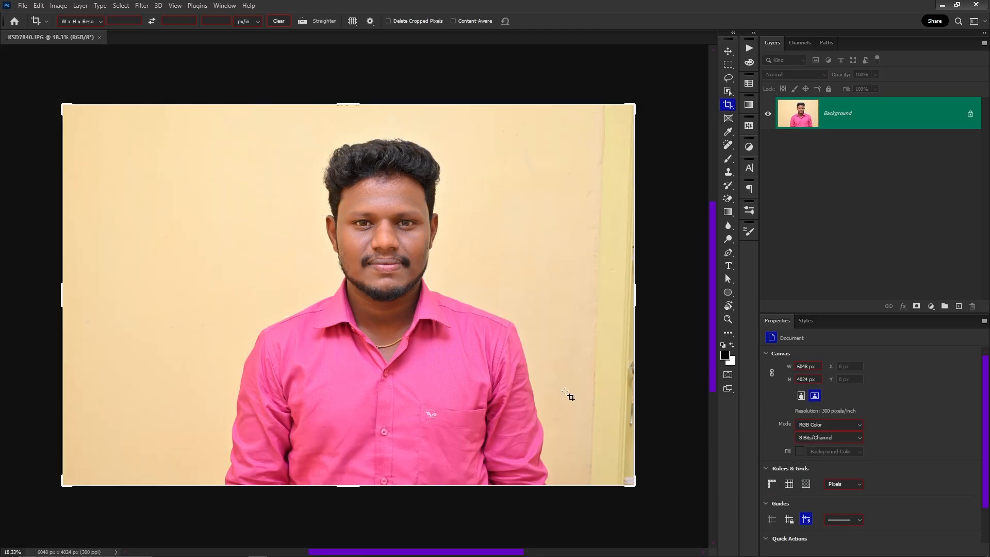
{"action": "key", "text": "Escape"}
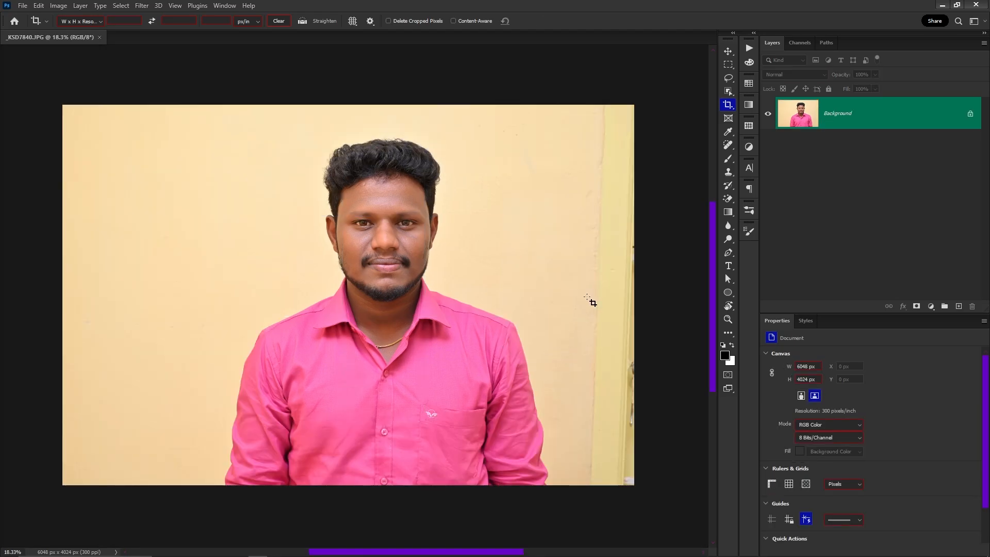
- Choose the Original Ratio crop preset and shrink the frame around the man to about 4892 × 3254 px
{"action": "left_click", "coordinate": [89, 20]}
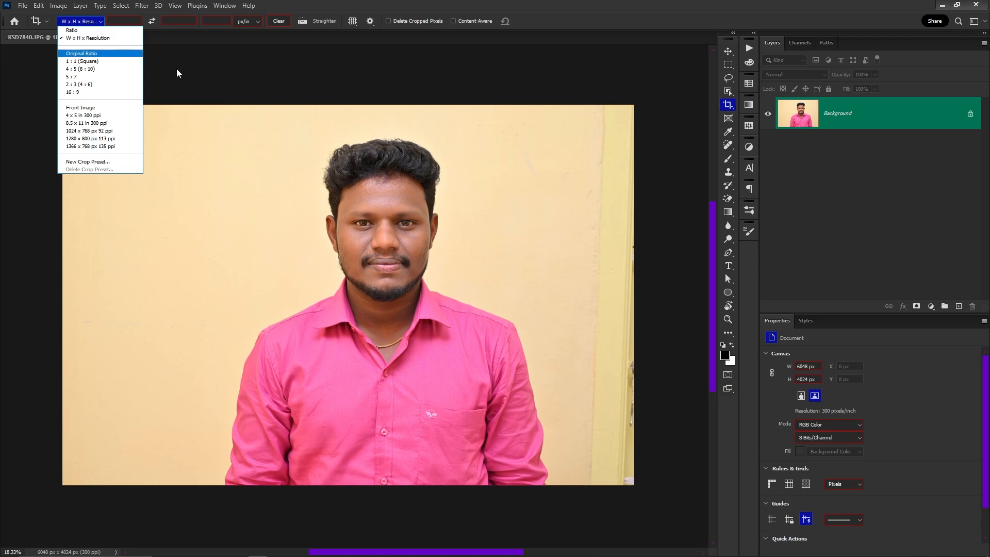
{"action": "left_click", "coordinate": [90, 55]}
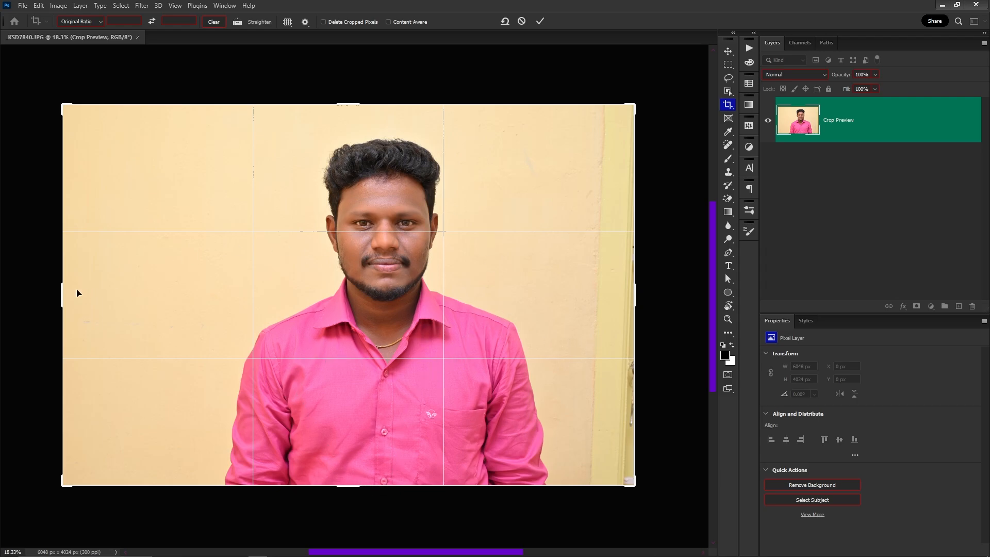
{"action": "left_click_drag", "start_coordinate": [62, 292], "coordinate": [97, 296]}
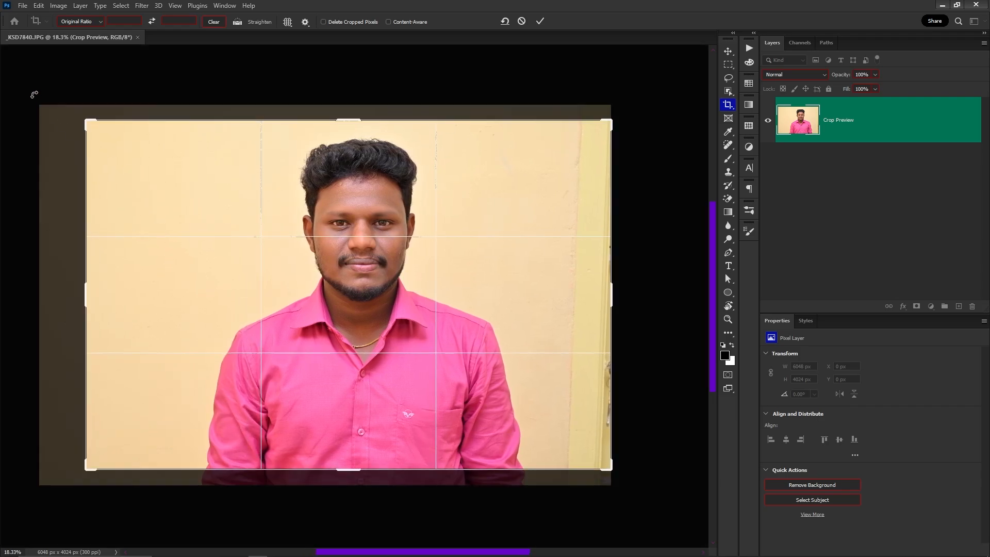
{"action": "mouse_move", "coordinate": [403, 325]}
{"action": "left_mouse_down"}
{"action": "mouse_move", "coordinate": [396, 336]}
{"action": "mouse_move", "coordinate": [405, 335]}
{"action": "left_mouse_up"}
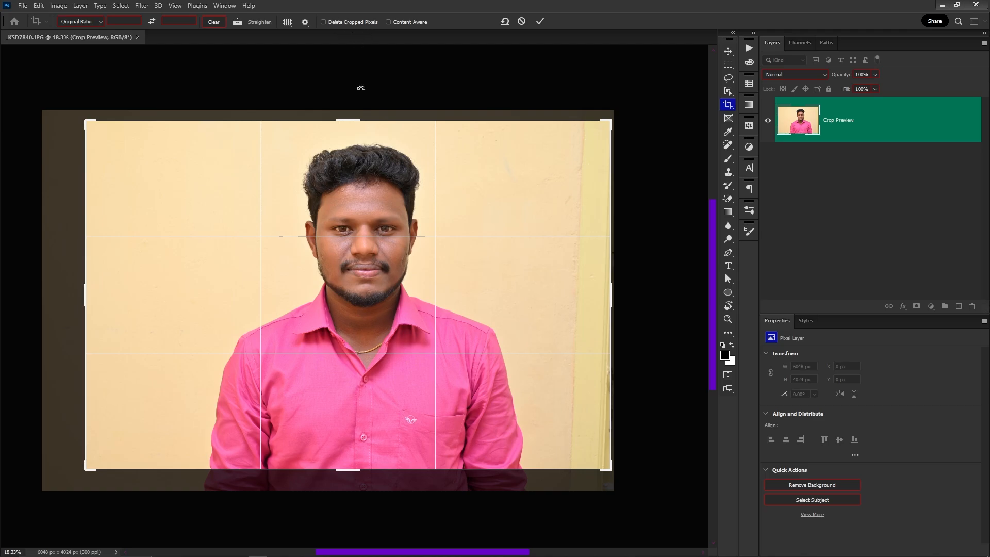
{"action": "left_click_drag", "start_coordinate": [611, 296], "coordinate": [580, 297]}
{"action": "left_click_drag", "start_coordinate": [474, 310], "coordinate": [468, 325]}
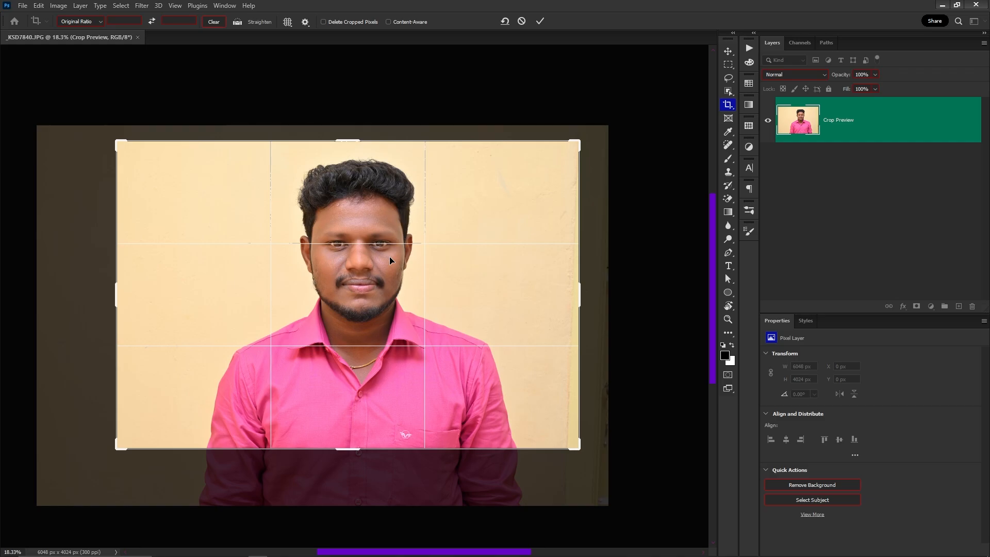
- Toggle Delete Cropped Pixels on and back off, and apply the crop with the hidden pixels preserved
{"action": "left_click", "coordinate": [334, 20]}
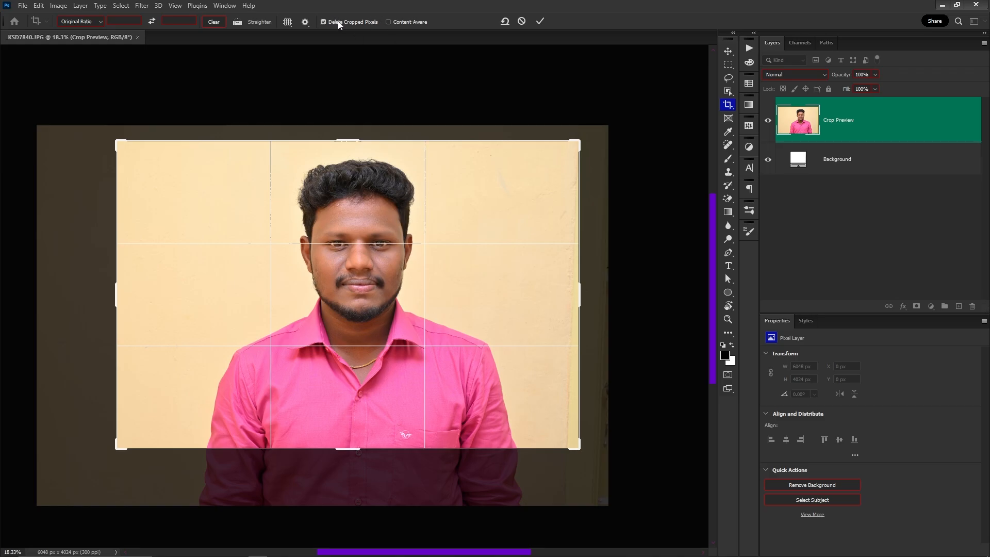
{"action": "left_click", "coordinate": [339, 22]}
{"action": "key", "text": "Return"}
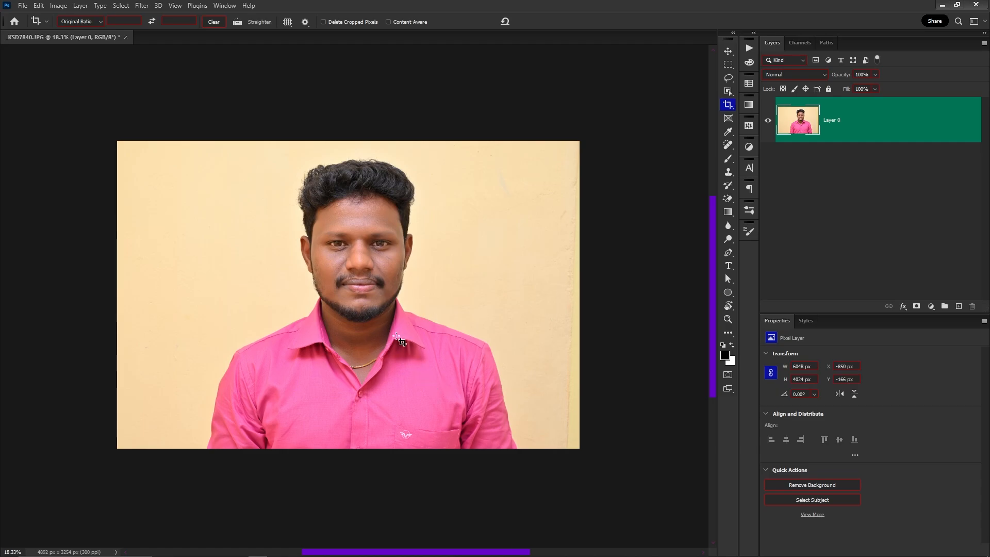
- Try shifting the cropped layer to reveal its preserved pixels, and undo the move and the crop
{"action": "key", "text": "v"}
{"action": "left_click_drag", "start_coordinate": [361, 418], "coordinate": [389, 392]}
{"action": "key", "text": "ctrl+z"}
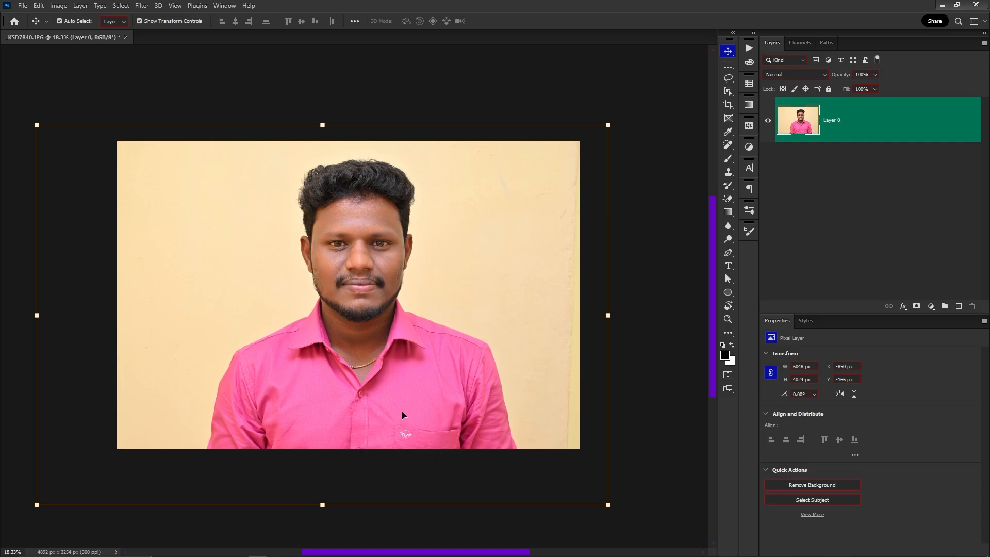
{"action": "key", "text": "ctrl+z"}
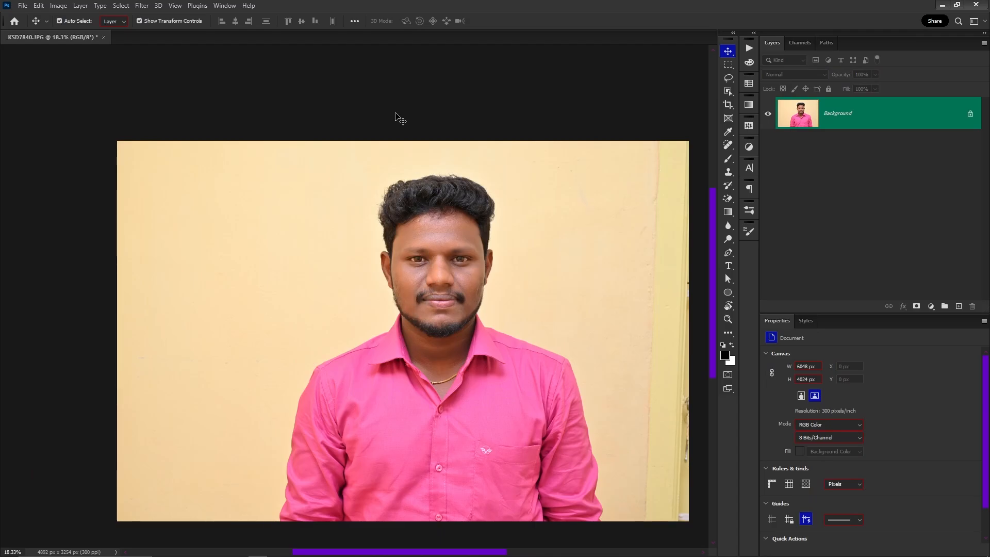
- Crop the photo around the man to about 4204 × 2797 px in its original ratio with Delete Cropped Pixels on
{"action": "key", "text": "c"}
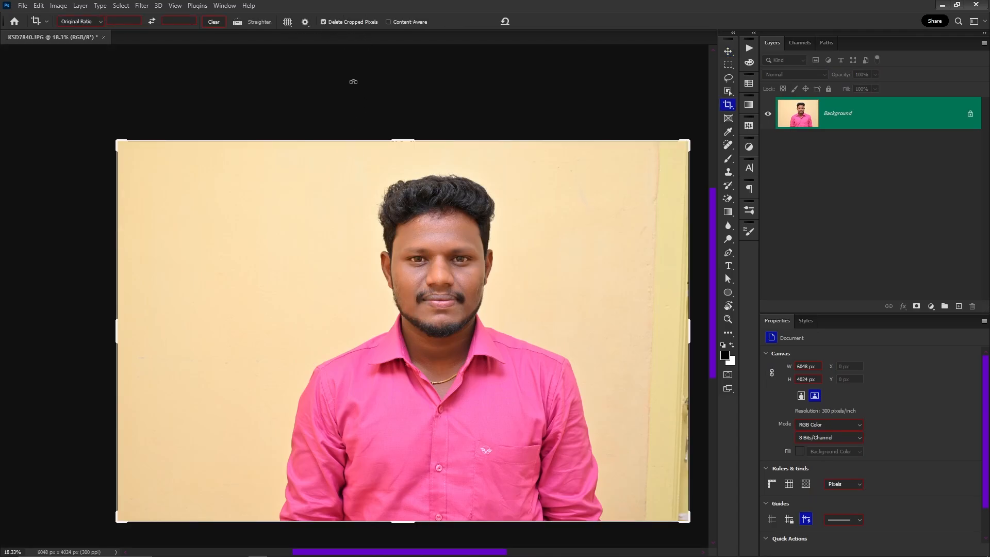
{"action": "left_click_drag", "start_coordinate": [230, 159], "coordinate": [630, 503]}
{"action": "key", "text": "Return"}
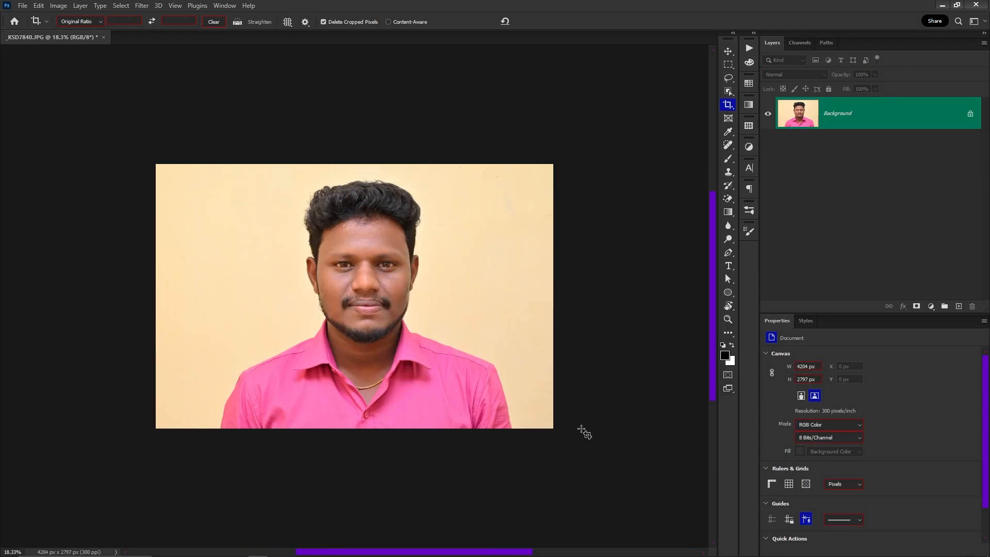
- Move the cropped photo around the canvas to test whether any pixels remain outside the crop
{"action": "key", "text": "v"}
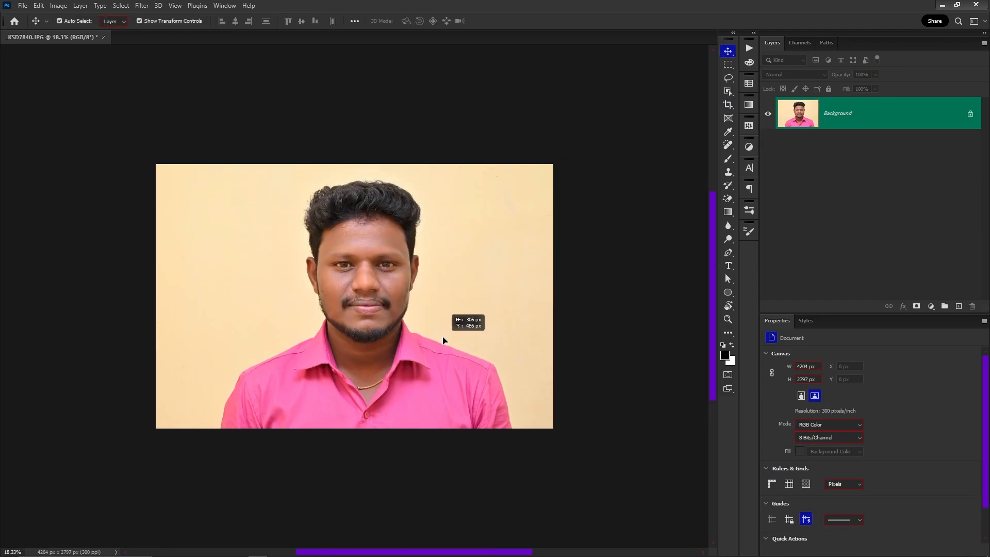
{"action": "left_click_drag", "start_coordinate": [443, 340], "coordinate": [482, 363]}
{"action": "left_click", "coordinate": [488, 234]}
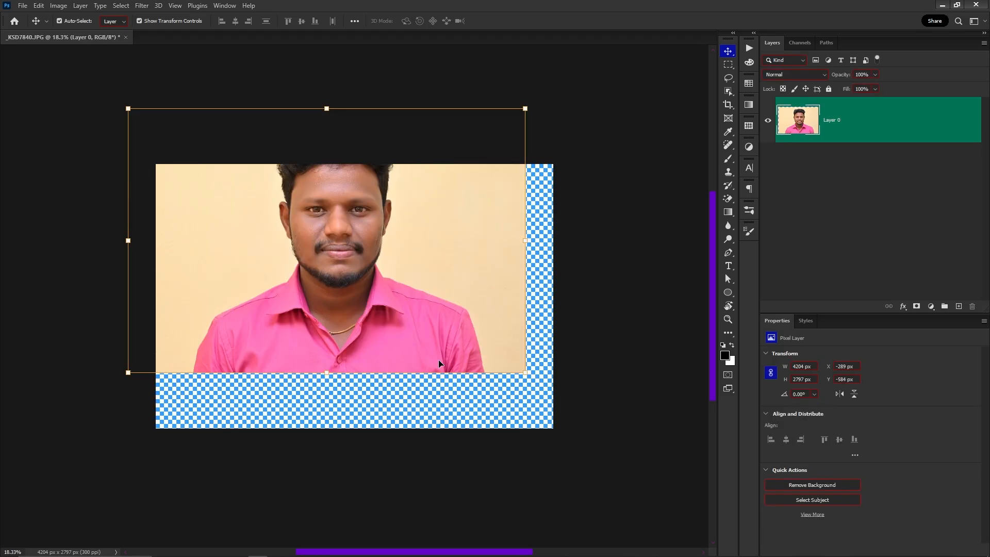
{"action": "left_click_drag", "start_coordinate": [434, 316], "coordinate": [442, 365]}
- Undo the photo's moves and the crop, and reactivate the Crop tool with Delete Cropped Pixels off
{"action": "key", "text": "ctrl+z"}
{"action": "key", "text": "ctrl+z"}
{"action": "key", "text": "ctrl+z"}
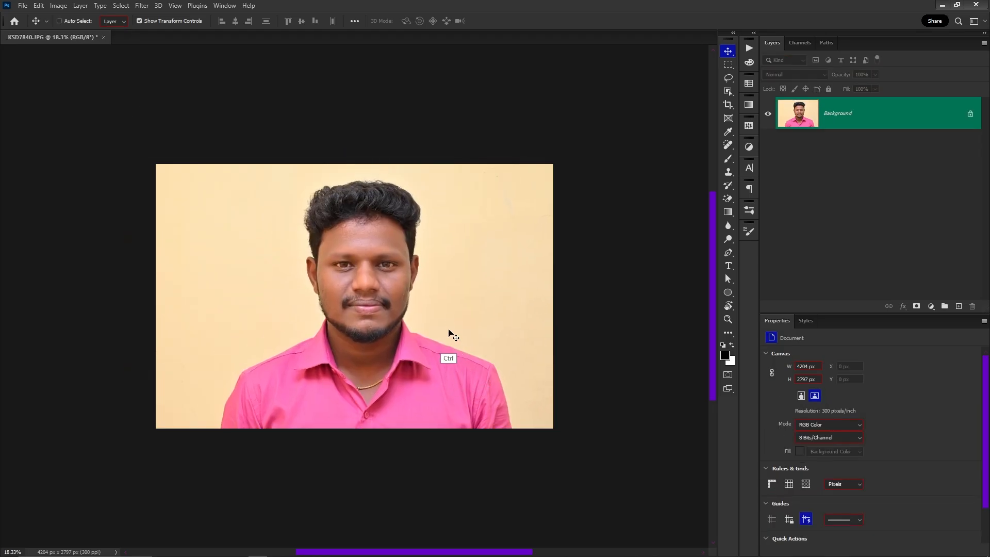
{"action": "key", "text": "ctrl+z"}
{"action": "key", "text": "Tab"}
{"action": "key", "text": "Tab"}
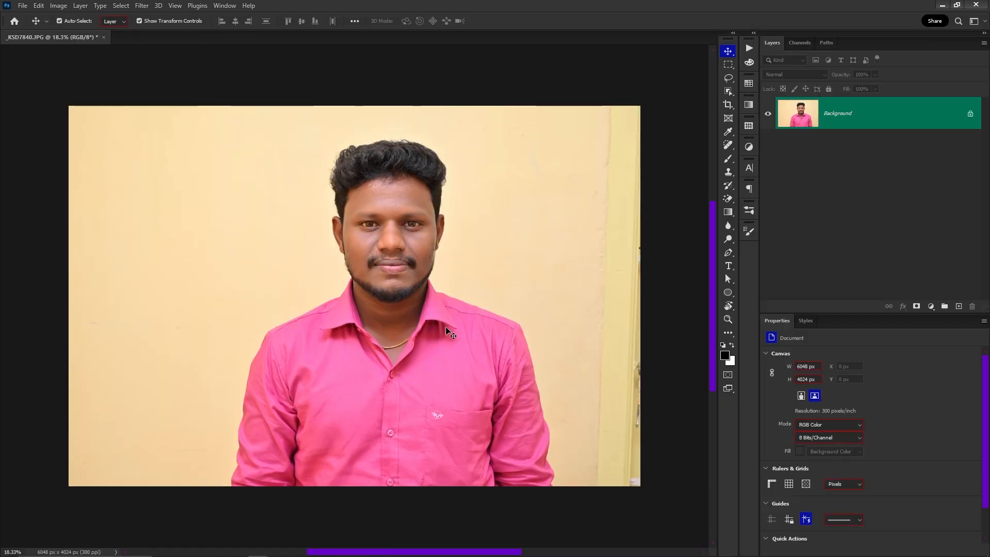
{"action": "key", "text": "c"}
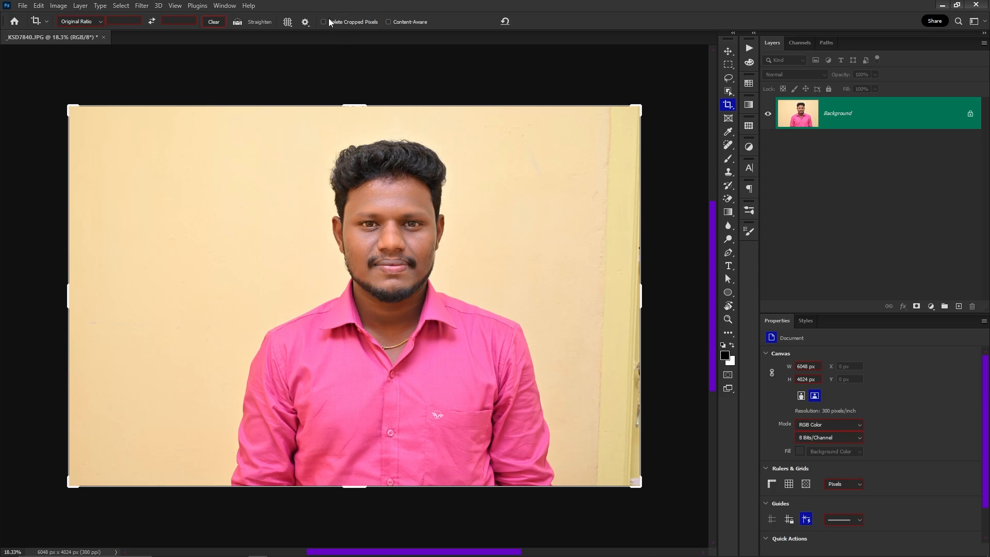
- Crop the photo to a 1 : 1 (Square) ratio around the man with Delete Cropped Pixels off
{"action": "key", "text": "v"}
{"action": "key", "text": "c"}
{"action": "left_click", "coordinate": [94, 22]}
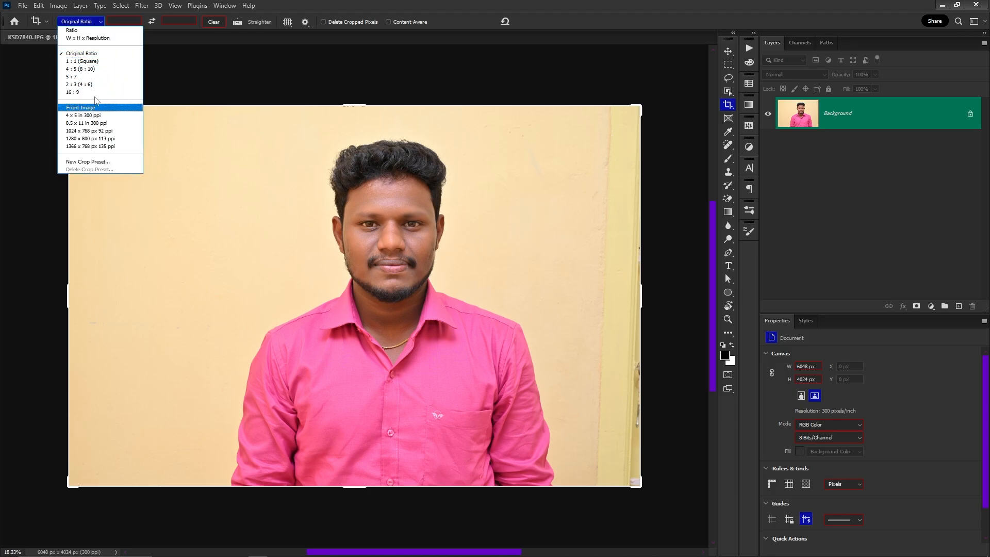
{"action": "left_click", "coordinate": [82, 61]}
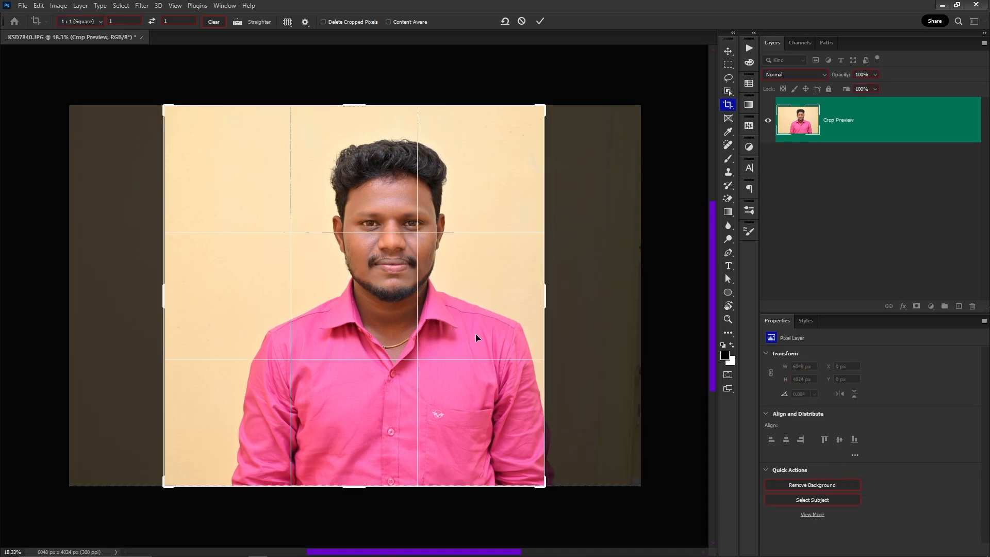
{"action": "left_click_drag", "start_coordinate": [467, 329], "coordinate": [442, 335]}
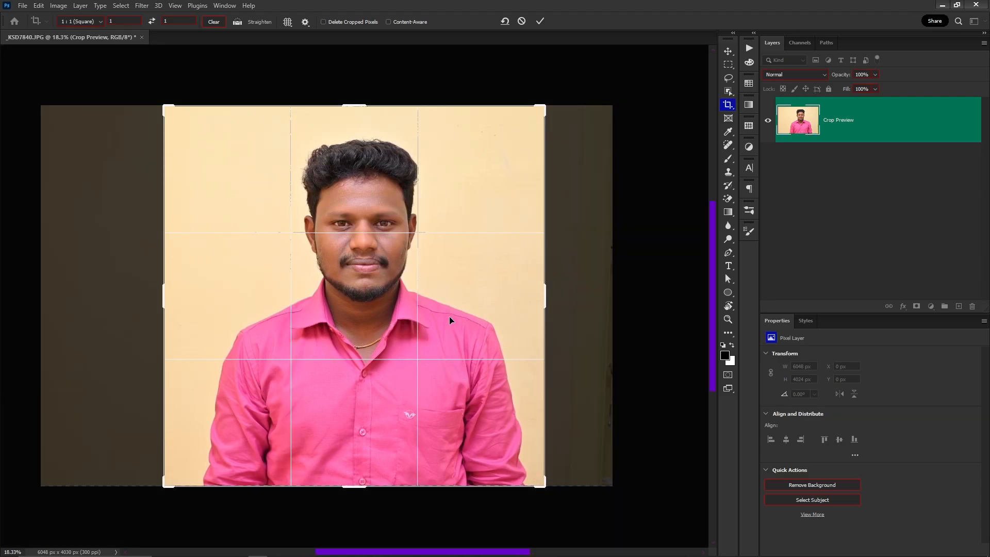
{"action": "key", "text": "Return"}
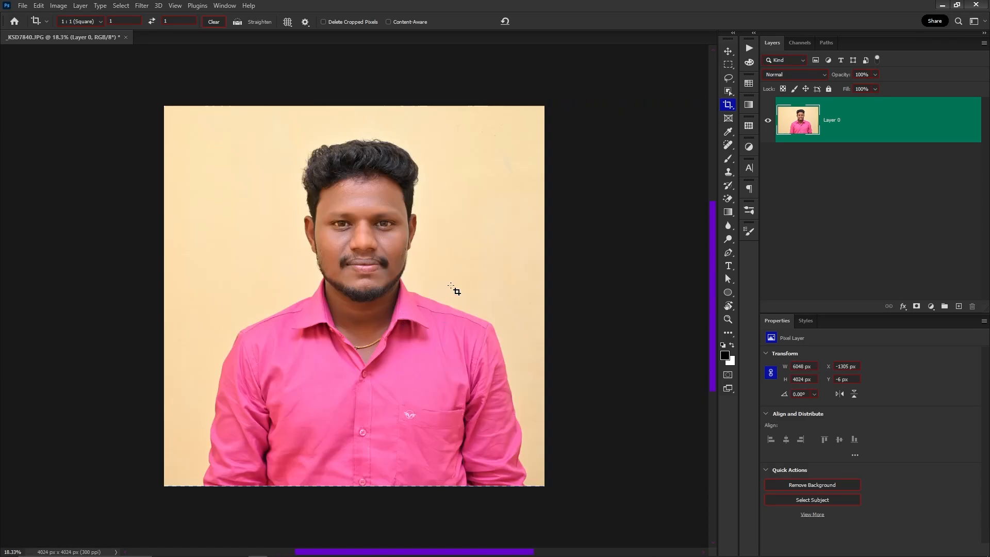
- Check the square crop's dimensions and resolution in Image Size, and review the available crop presets
{"action": "key", "text": "ctrl+alt+i"}
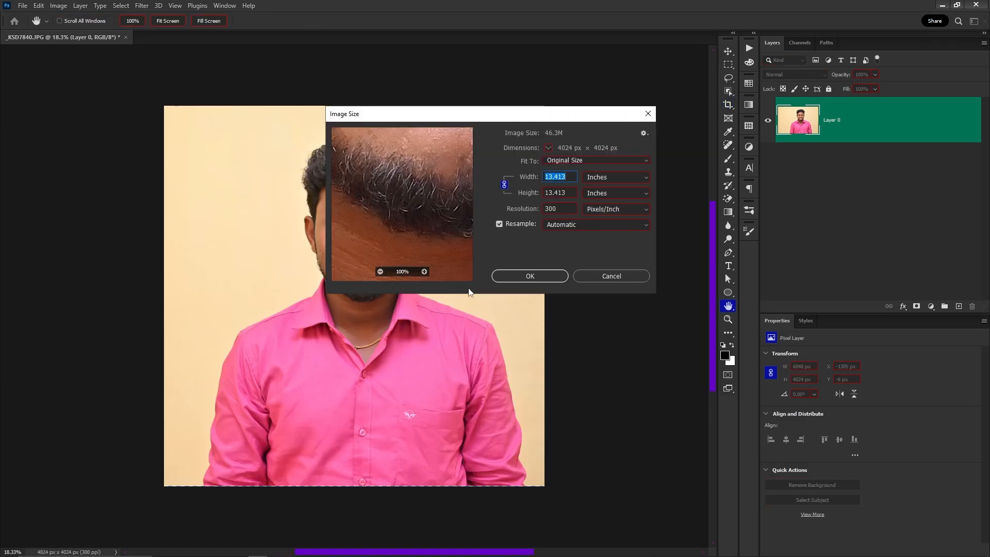
{"action": "key", "text": "Escape"}
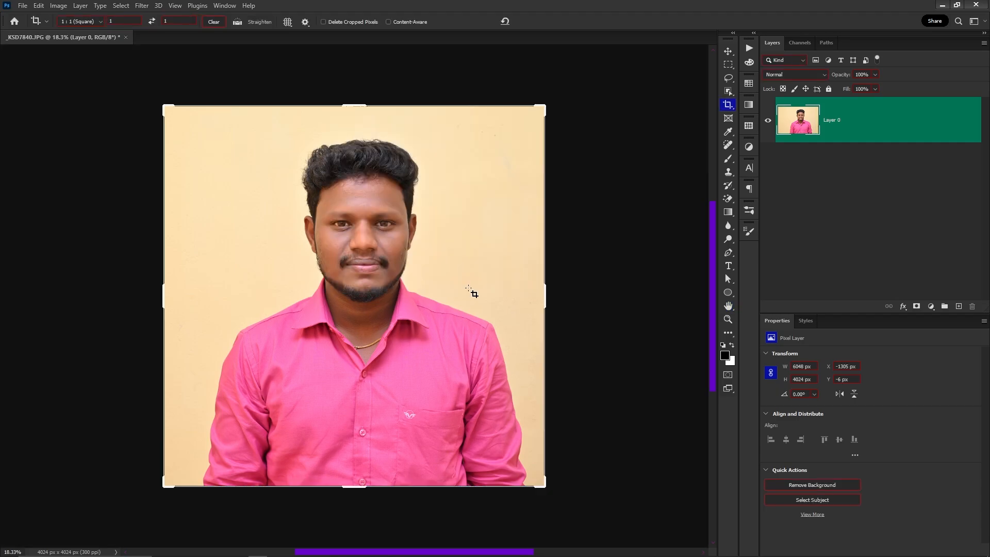
{"action": "left_click", "coordinate": [89, 22]}
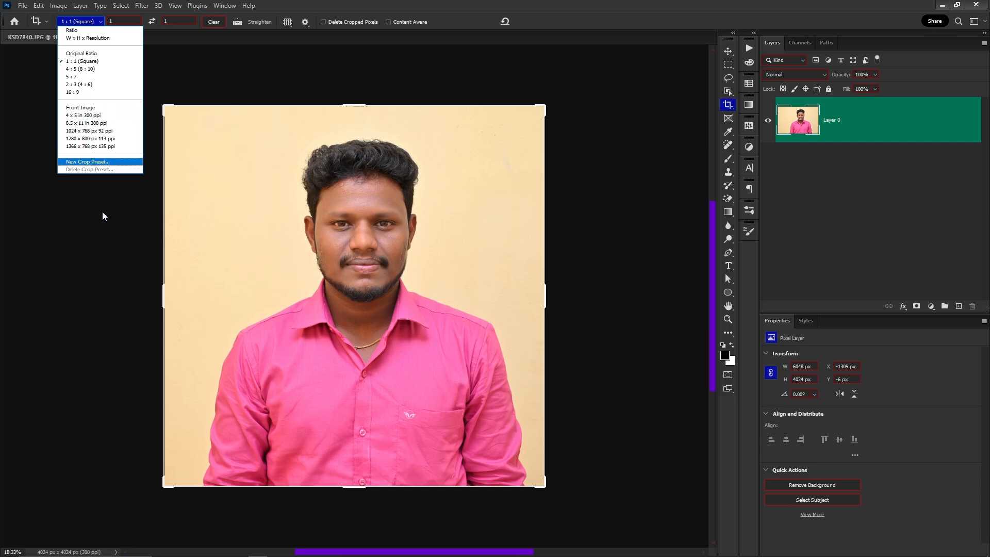
{"action": "left_click", "coordinate": [204, 185]}
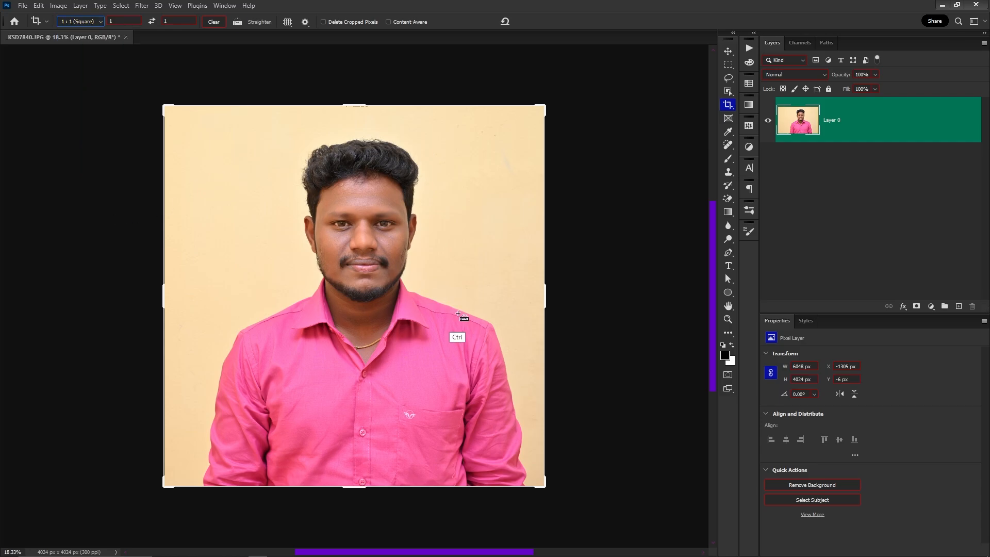
- Undo the square crop and reset the crop box and ratio settings, keeping the Crop tool active
{"action": "key", "text": "ctrl+z"}
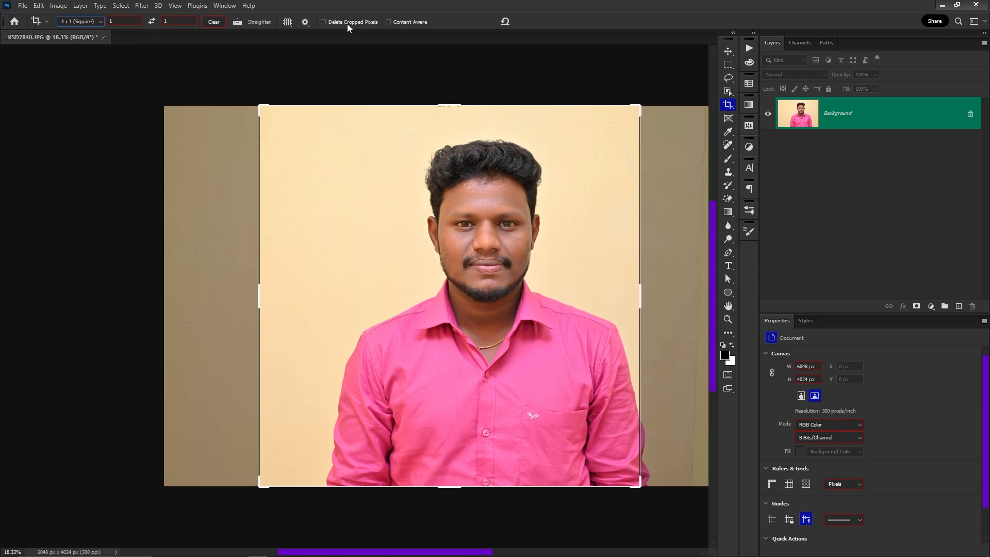
{"action": "left_click", "coordinate": [505, 21]}
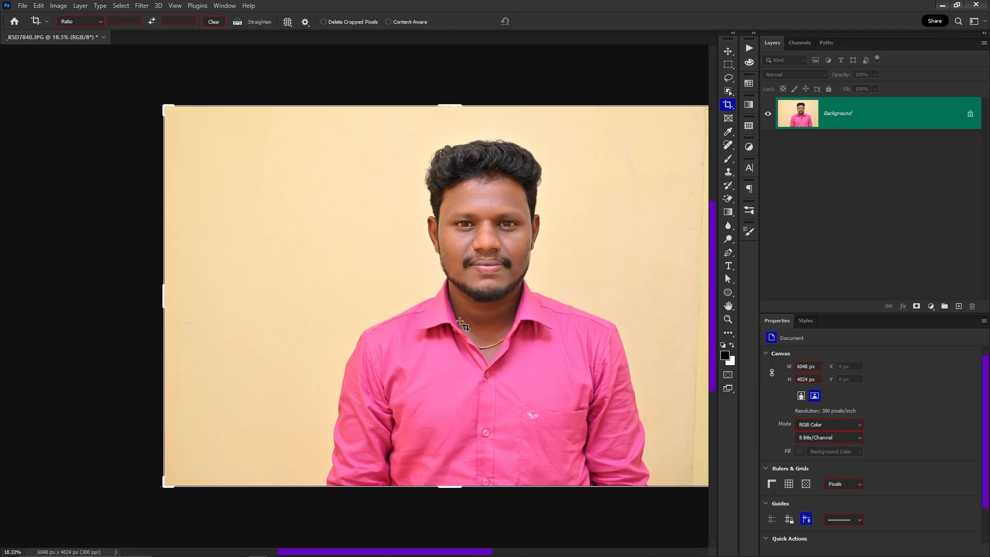
{"action": "key", "text": "v"}
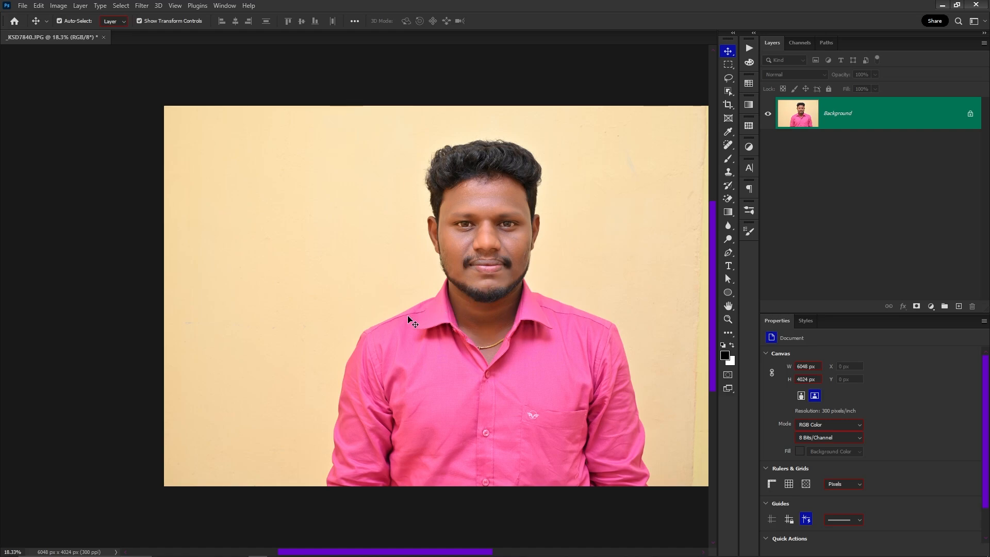
{"action": "key", "text": "c"}
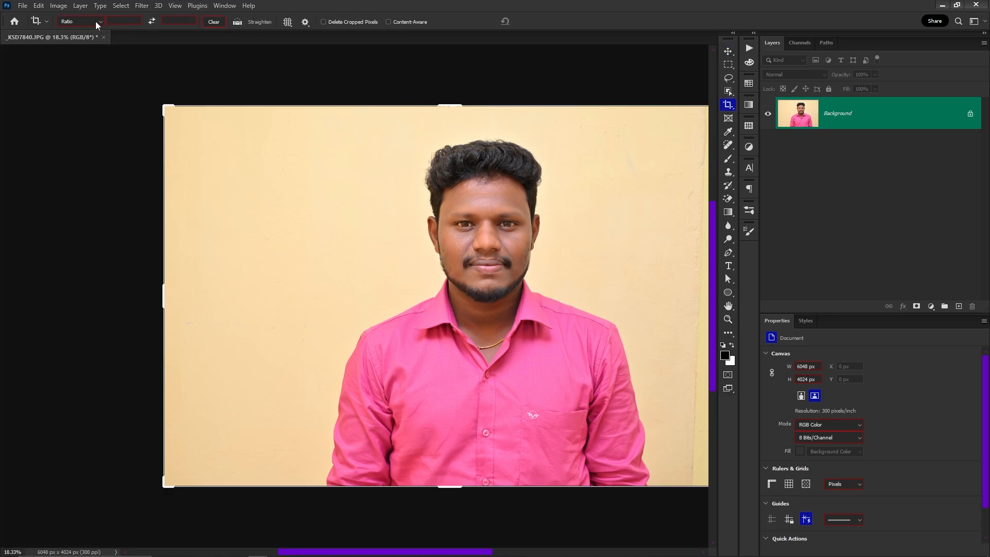
- Set the crop to W x H x Resolution with 3.5 cm width, 4.5 cm height and 600 px/in
{"action": "left_click", "coordinate": [96, 23]}
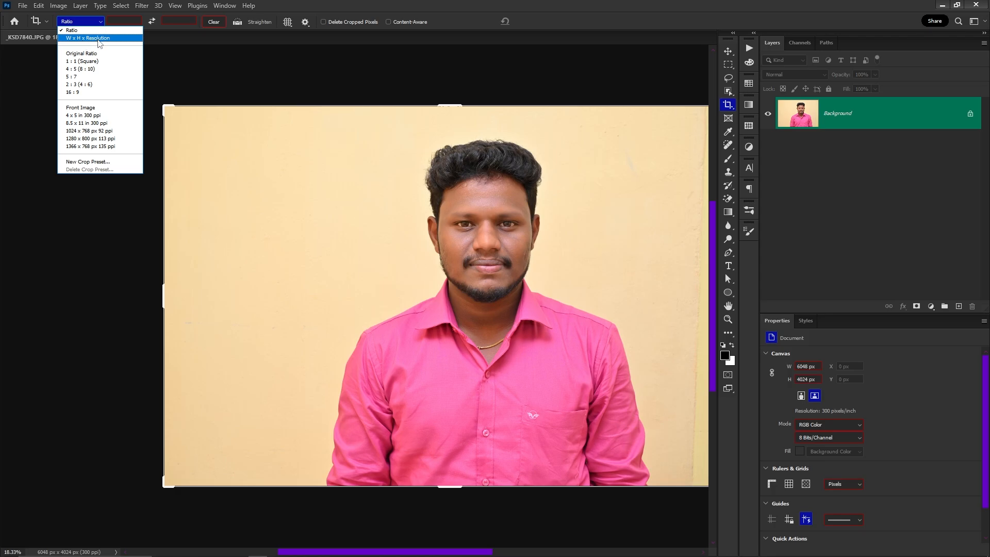
{"action": "left_click", "coordinate": [99, 39]}
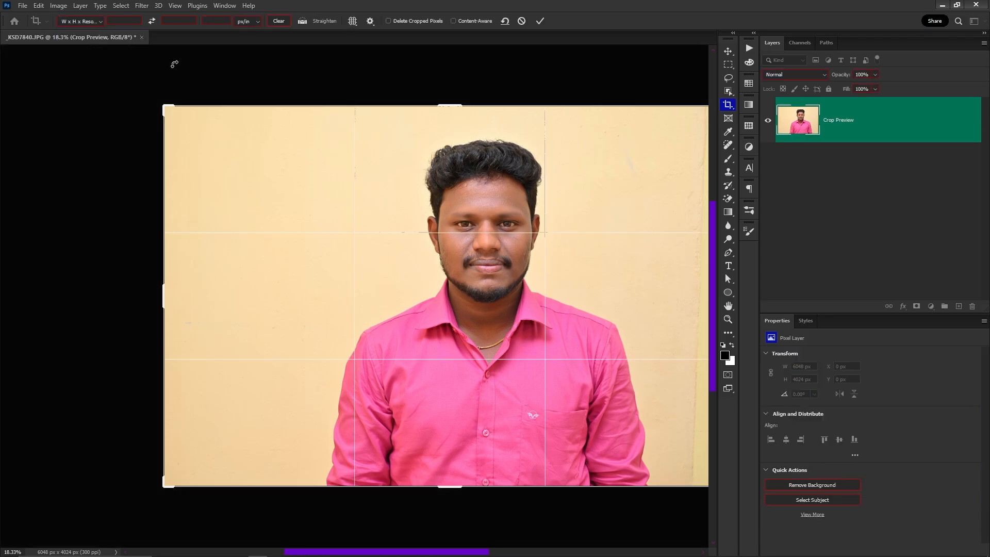
{"action": "left_click", "coordinate": [133, 21]}
{"action": "type", "text": "3.5 cm"}
{"action": "key", "text": "Tab"}
{"action": "type", "text": "4."}
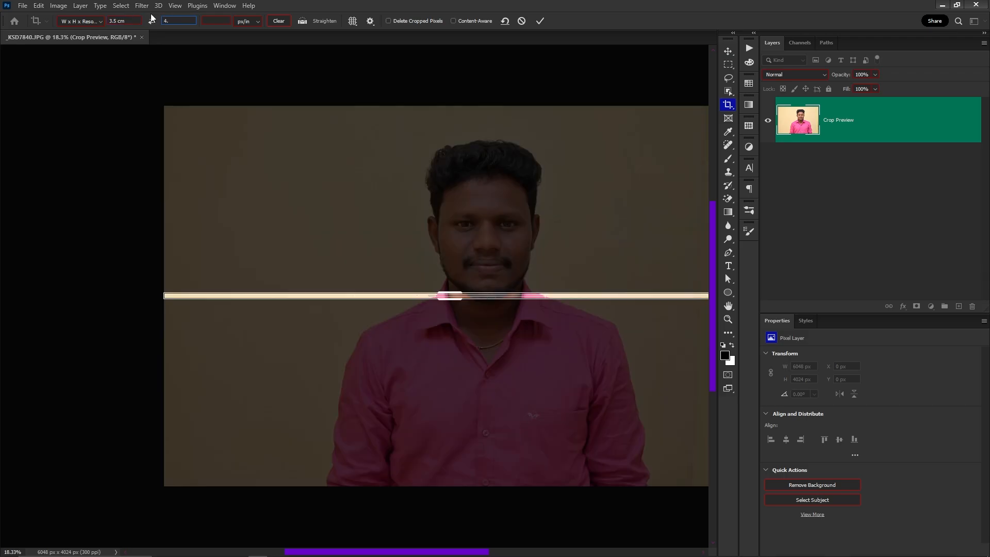
{"action": "type", "text": "5 c"}
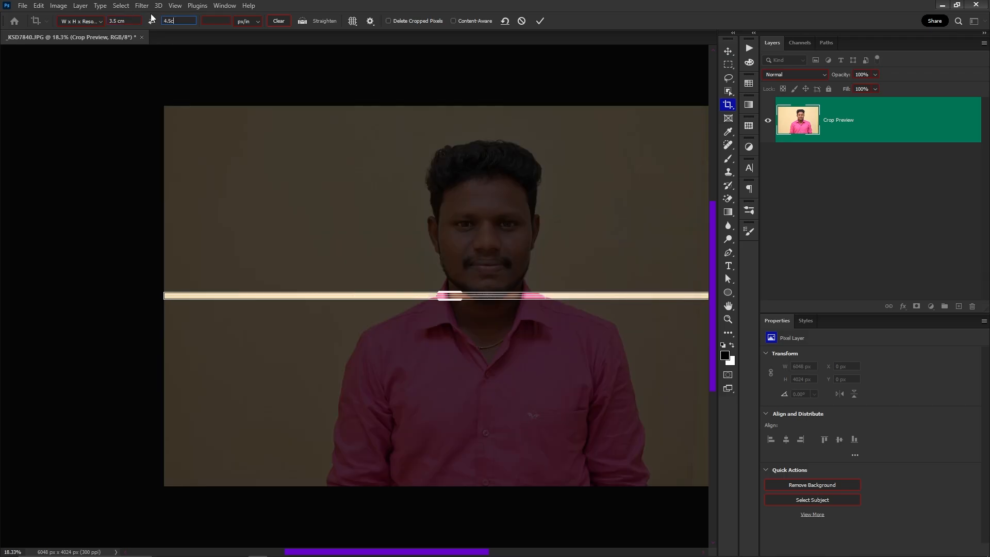
{"action": "type", "text": "m"}
{"action": "key", "text": "Tab"}
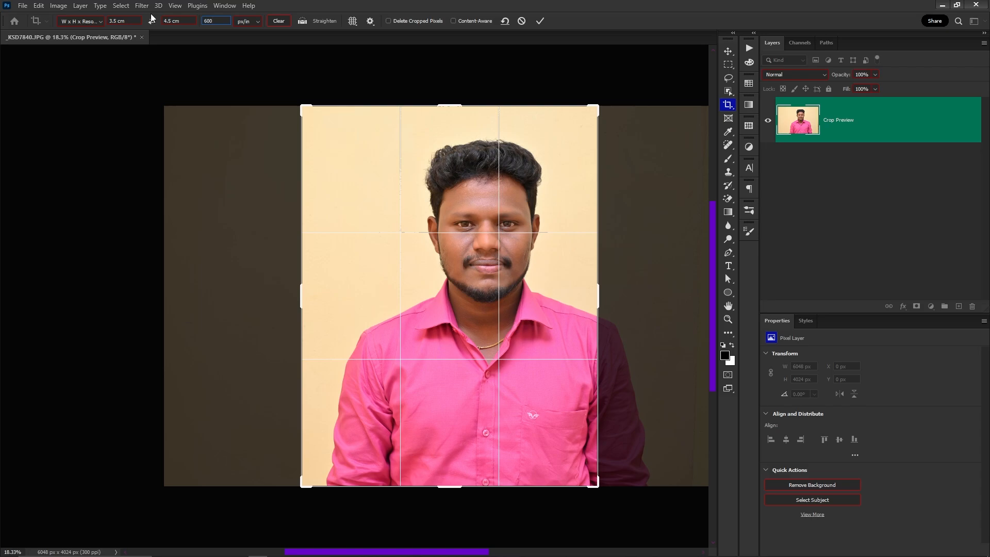
{"action": "key", "text": "Return"}
- Save the current crop settings as a new crop preset named "3.5 x 4.5 cm 600 ppi" and check it among the presets
{"action": "left_click", "coordinate": [100, 23]}
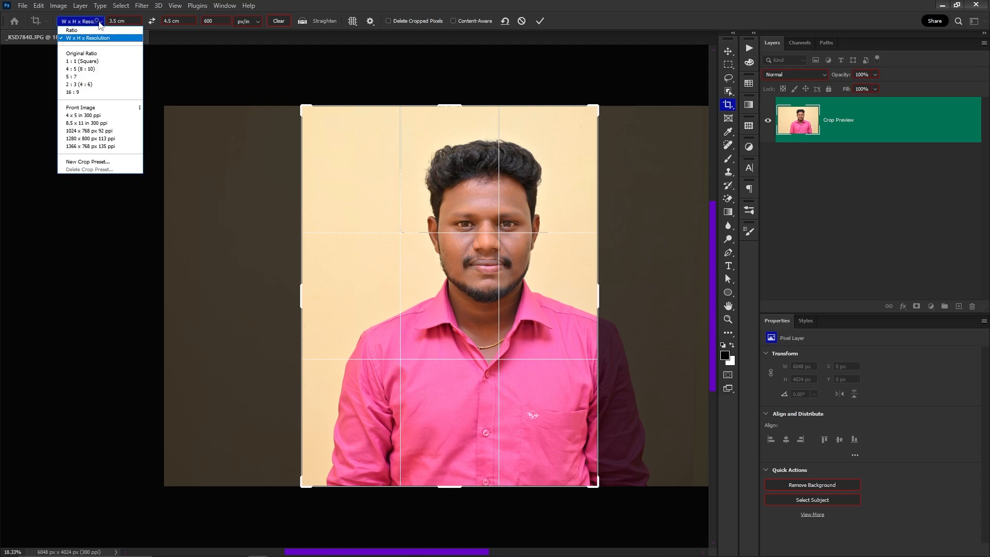
{"action": "left_click", "coordinate": [94, 163]}
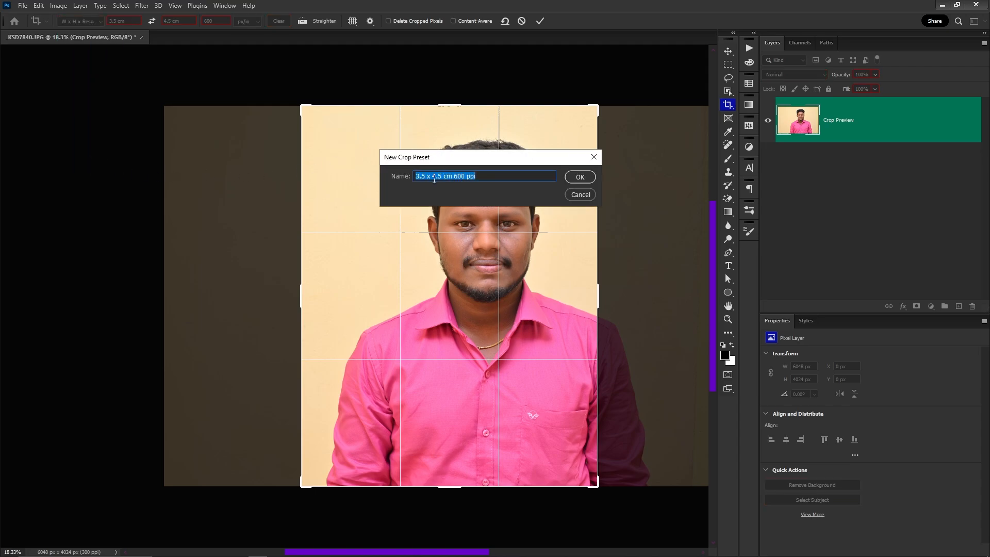
{"action": "key", "text": "super+h"}
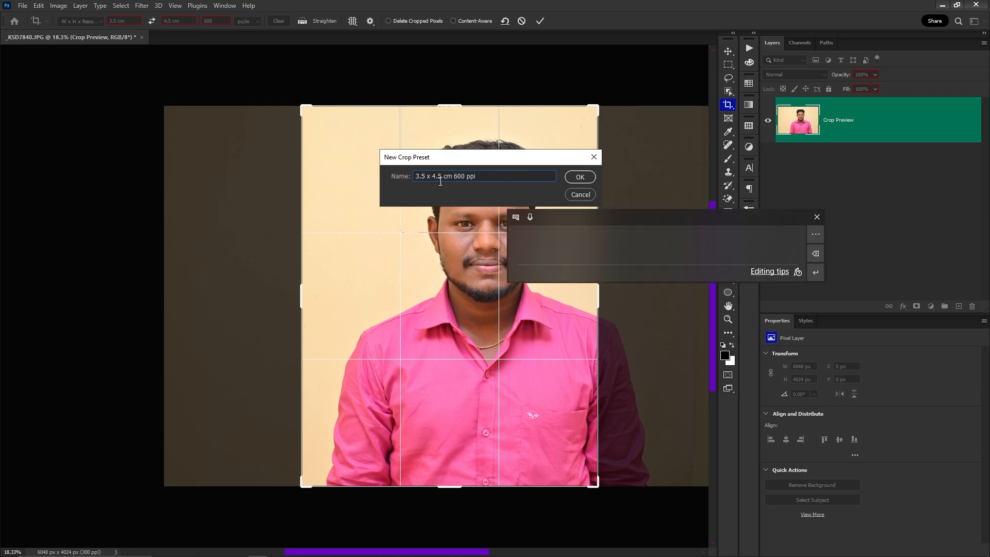
{"action": "left_click", "coordinate": [580, 178]}
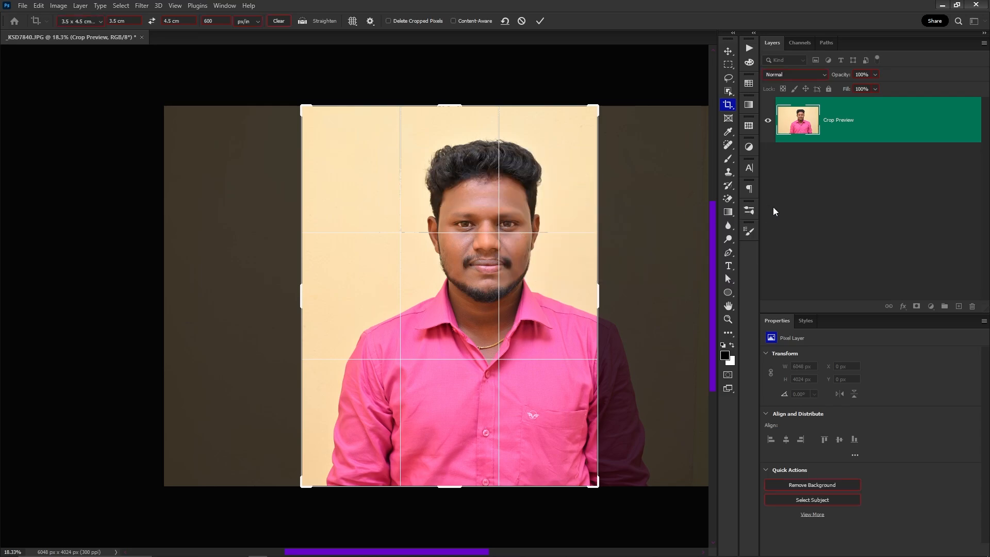
{"action": "left_click", "coordinate": [99, 21]}
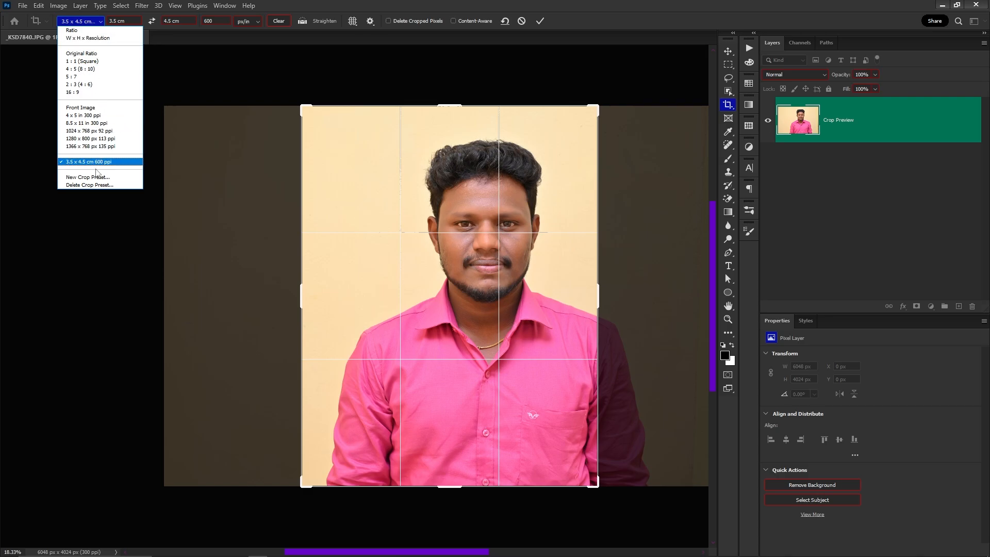
- Clear the crop size and resolution values and cancel the crop preview
{"action": "left_click", "coordinate": [278, 21]}
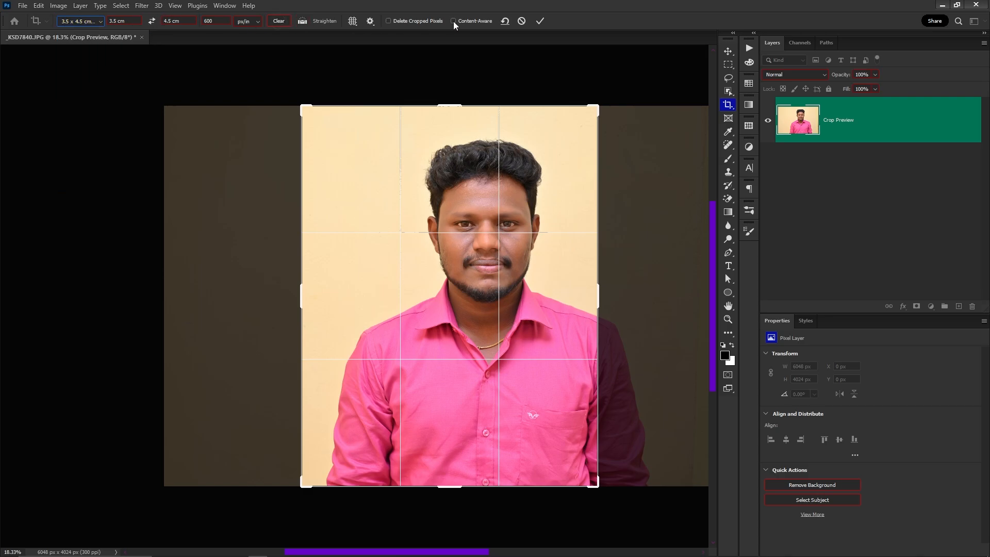
{"action": "left_click", "coordinate": [502, 24]}
{"action": "key", "text": "Escape"}
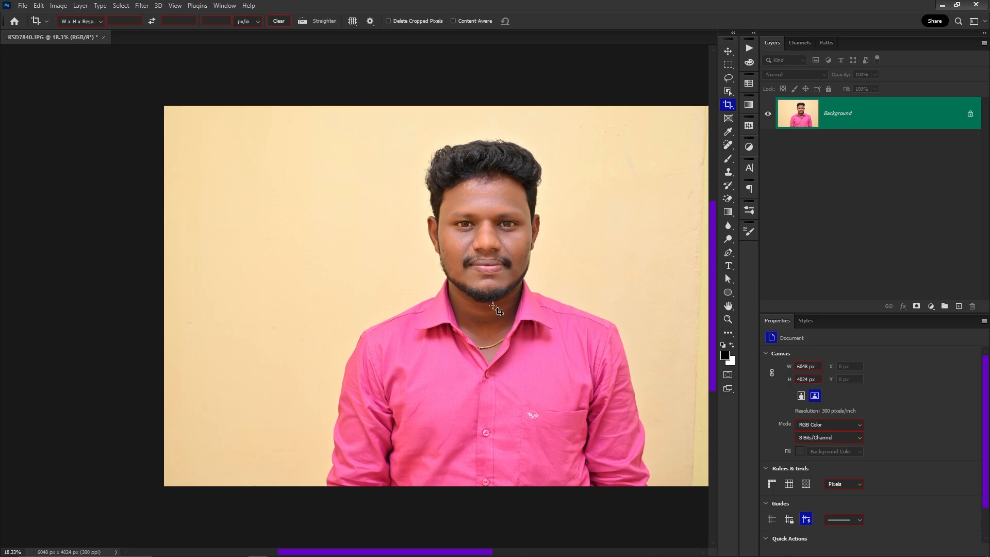
- Try the saved 3.5 x 4.5 cm 600 ppi crop preset on the photo, and cancel the crop
{"action": "left_click", "coordinate": [90, 23]}
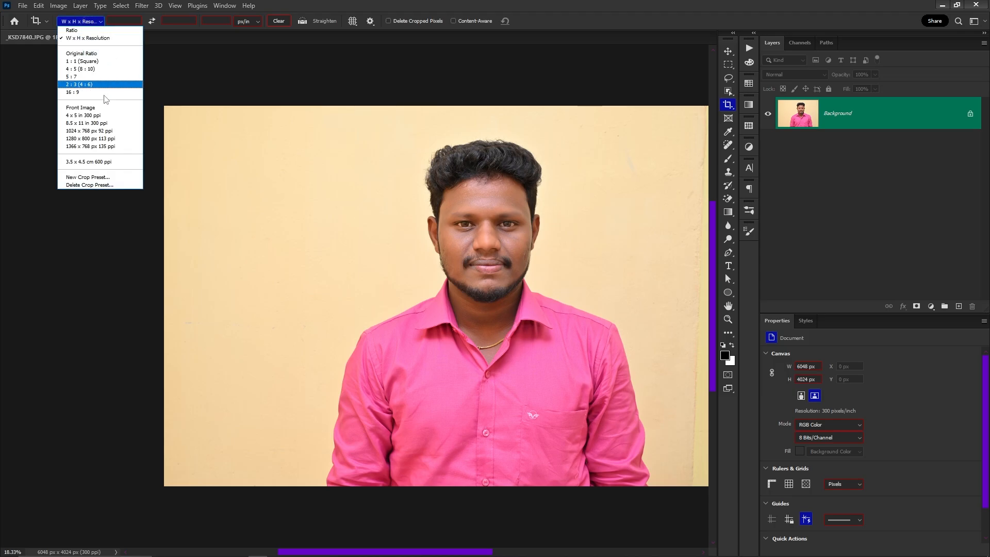
{"action": "left_click", "coordinate": [88, 162]}
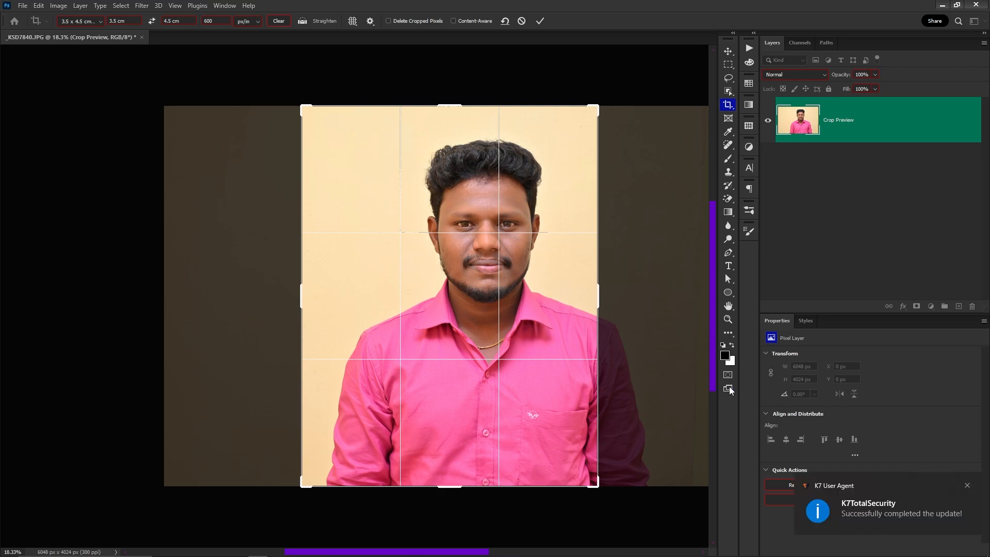
{"action": "left_click", "coordinate": [968, 485]}
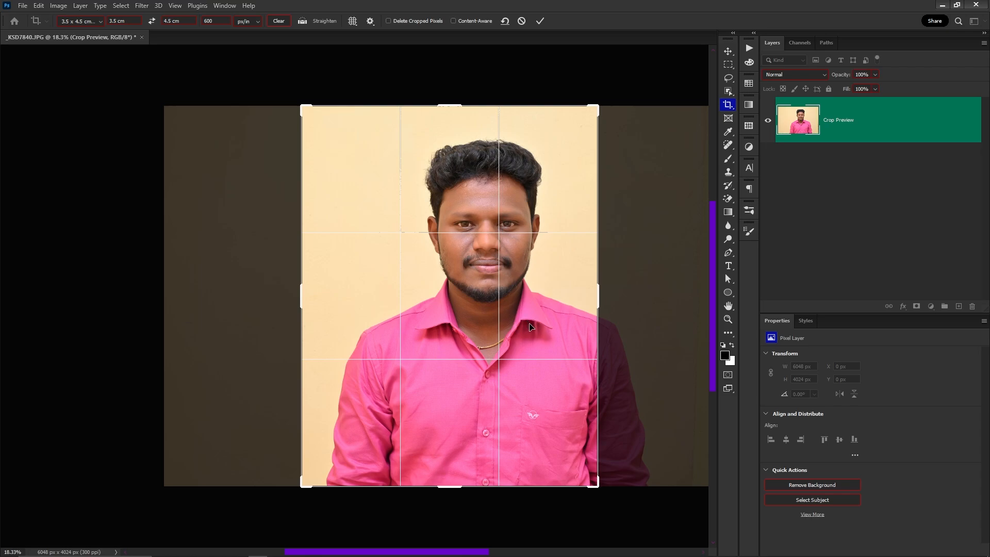
{"action": "key", "text": "Escape"}
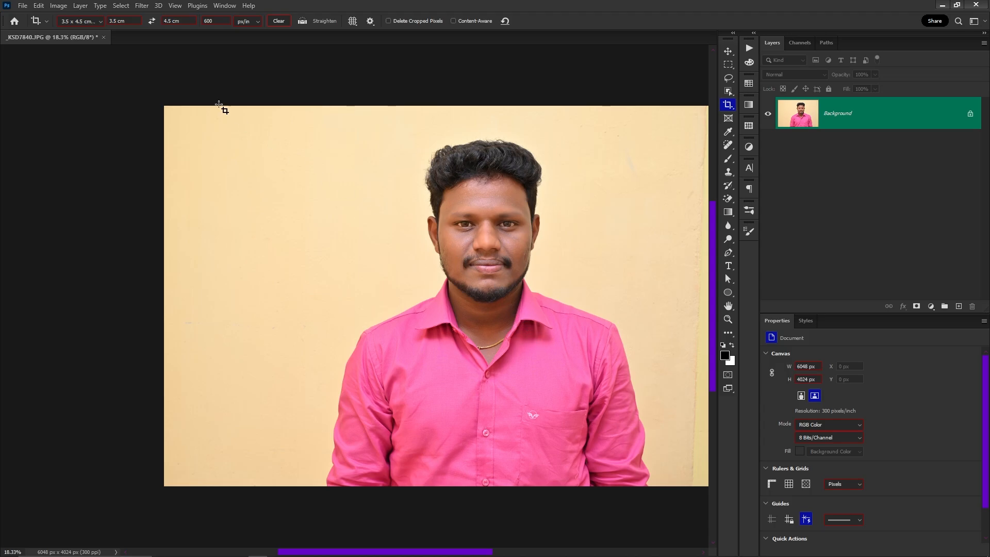
- Clear the crop values in W x H x Resolution mode, set the width to 6 px and height to 4 px, and leave the crop preview
{"action": "left_click", "coordinate": [86, 23]}
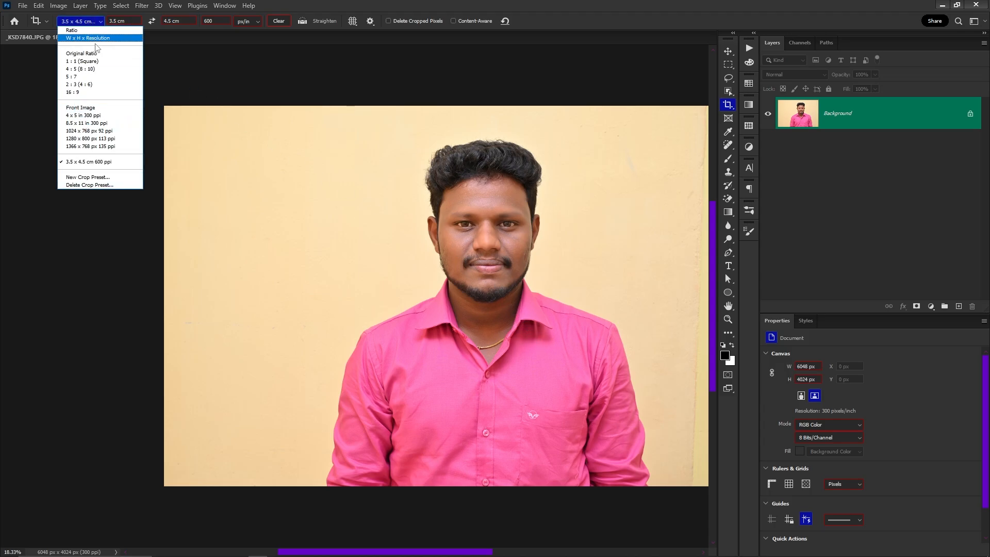
{"action": "left_click", "coordinate": [95, 40]}
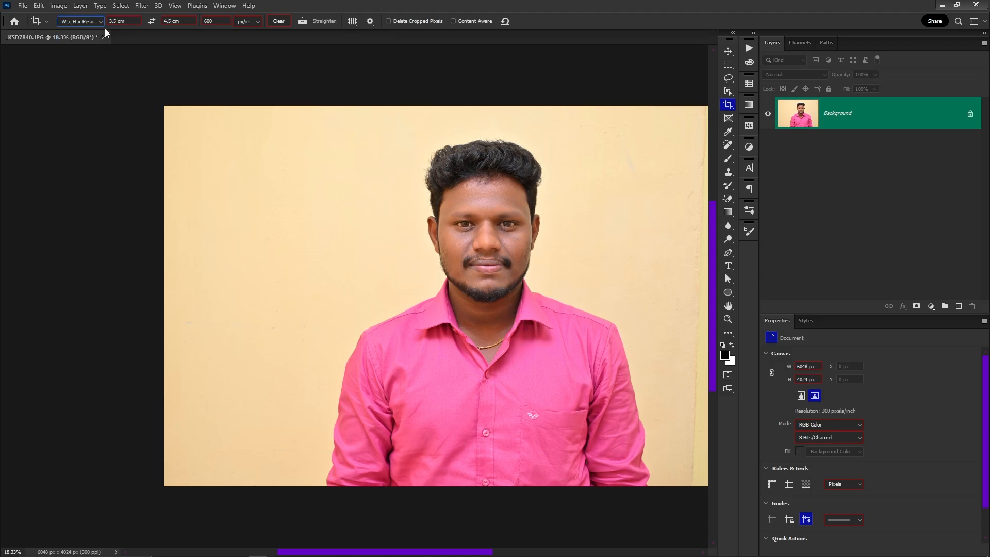
{"action": "left_click", "coordinate": [281, 21]}
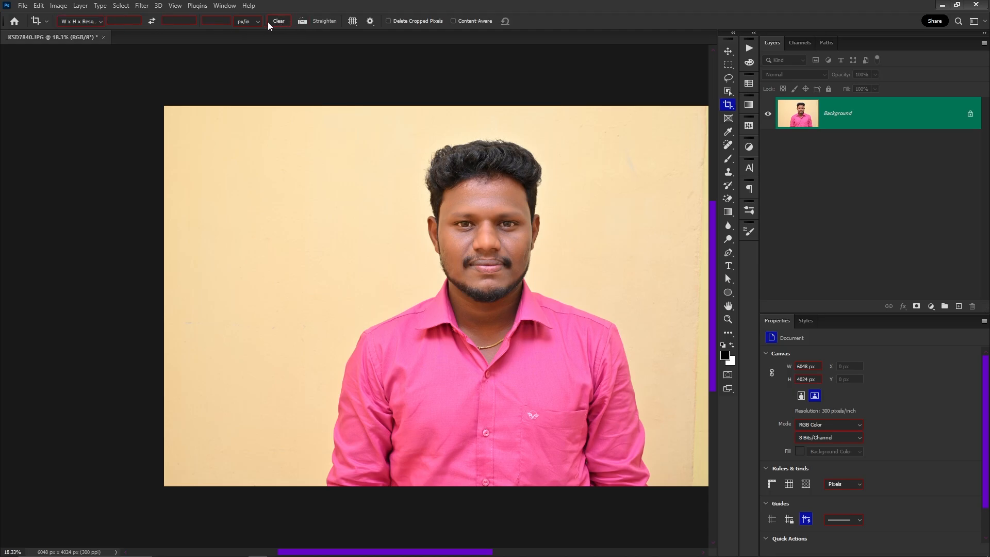
{"action": "left_click", "coordinate": [135, 20]}
{"action": "type", "text": "6"}
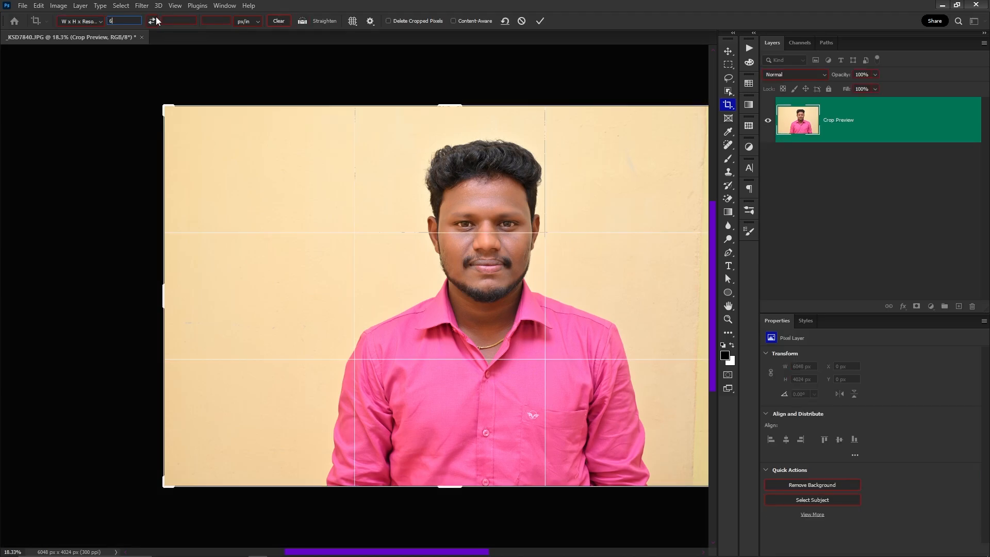
{"action": "key", "text": "Tab"}
{"action": "type", "text": "4"}
{"action": "key", "text": "Tab"}
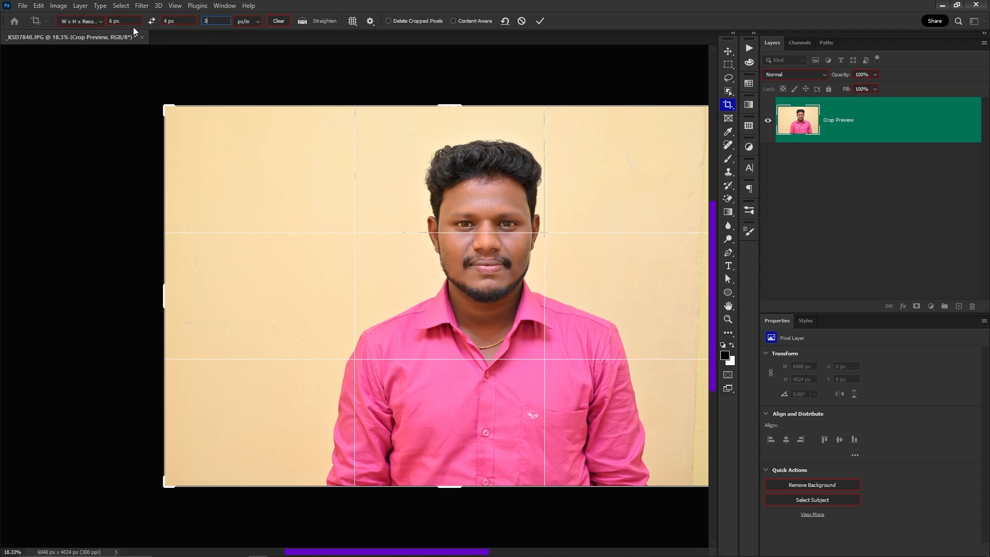
{"action": "key", "text": "Return"}
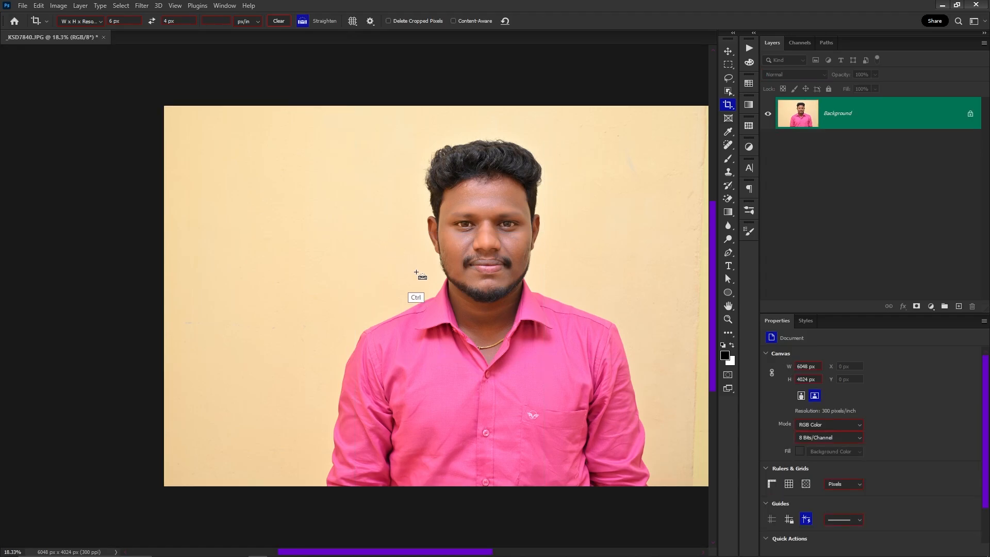
- Show the rulers and switch their measurement unit to inches
{"action": "key", "text": "ctrl+r"}
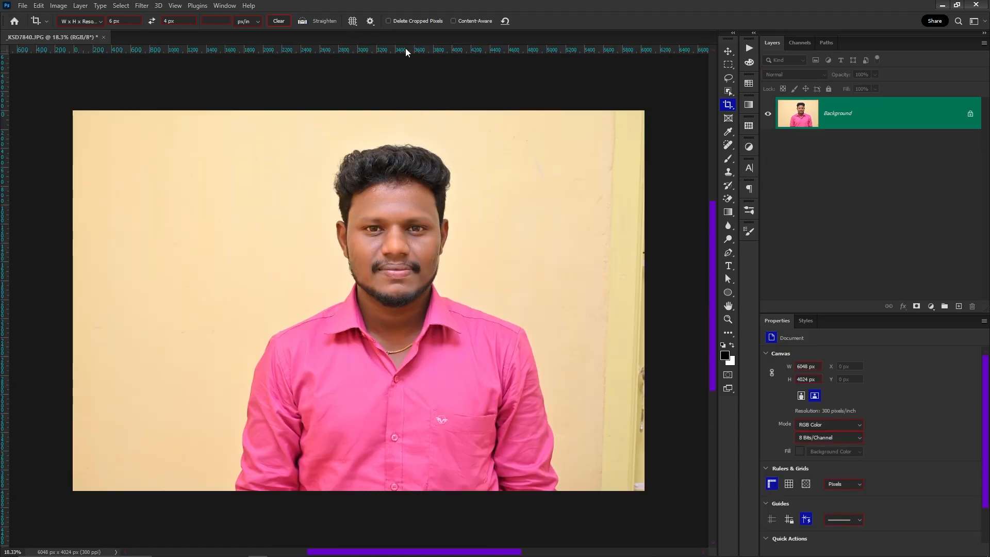
{"action": "right_click", "coordinate": [405, 47]}
{"action": "left_click", "coordinate": [421, 64]}
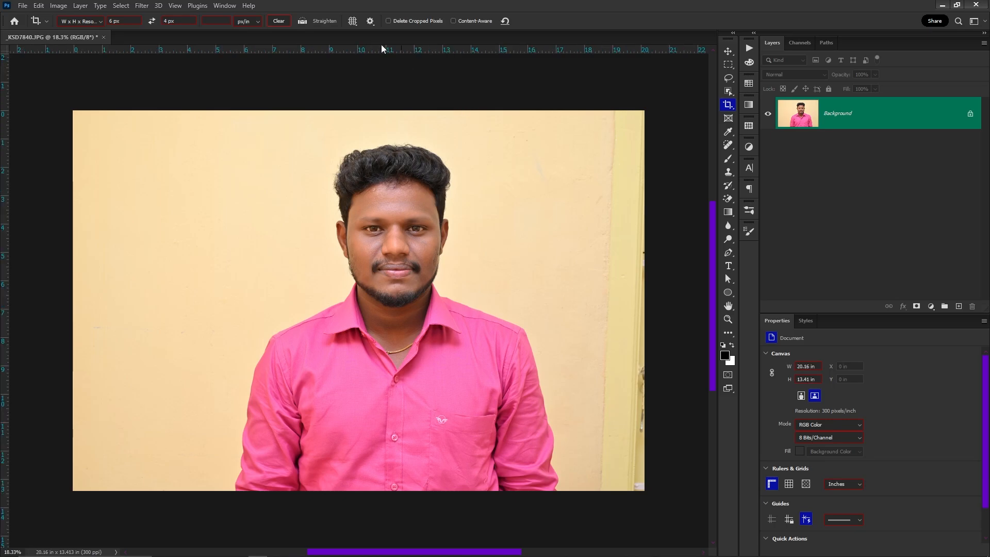
- Clear the crop values and set the crop to 6 in wide by 4 in high at 300 px/in
{"action": "left_click", "coordinate": [278, 21]}
{"action": "left_click", "coordinate": [137, 21]}
{"action": "type", "text": "6"}
{"action": "key", "text": "Tab"}
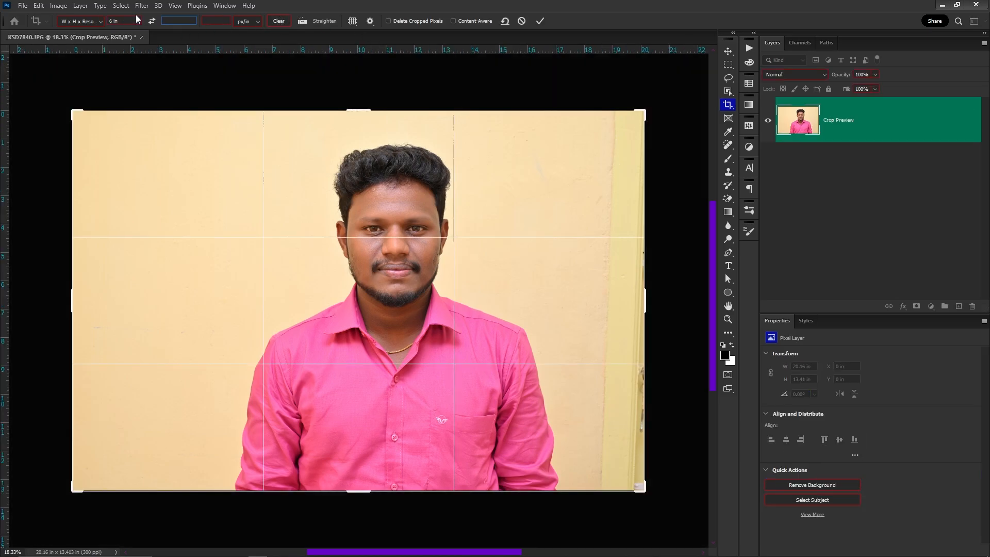
{"action": "type", "text": "4"}
{"action": "key", "text": "Tab"}
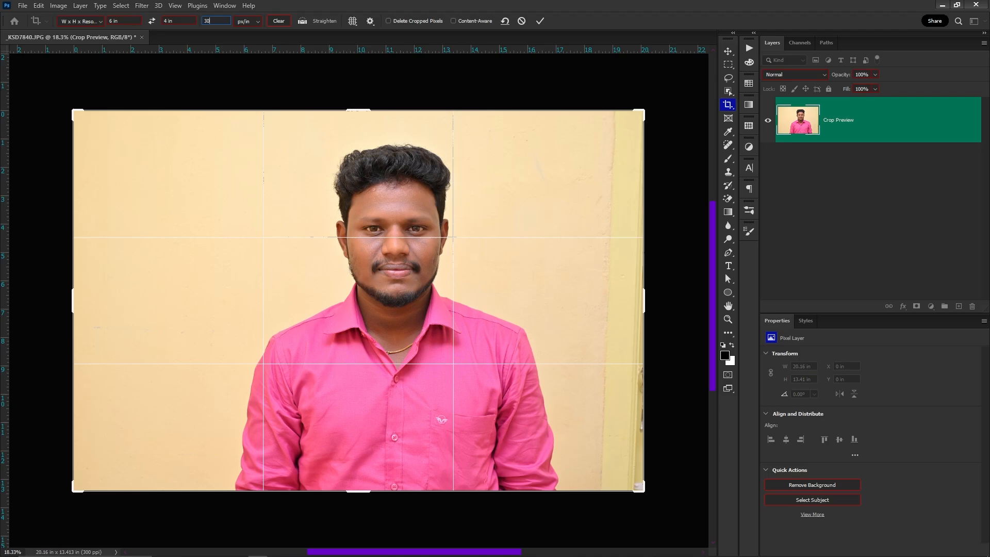
- Save the current crop settings as a new preset named "6 x 4 in 300 ppi" and leave the crop preview
{"action": "left_click", "coordinate": [96, 23]}
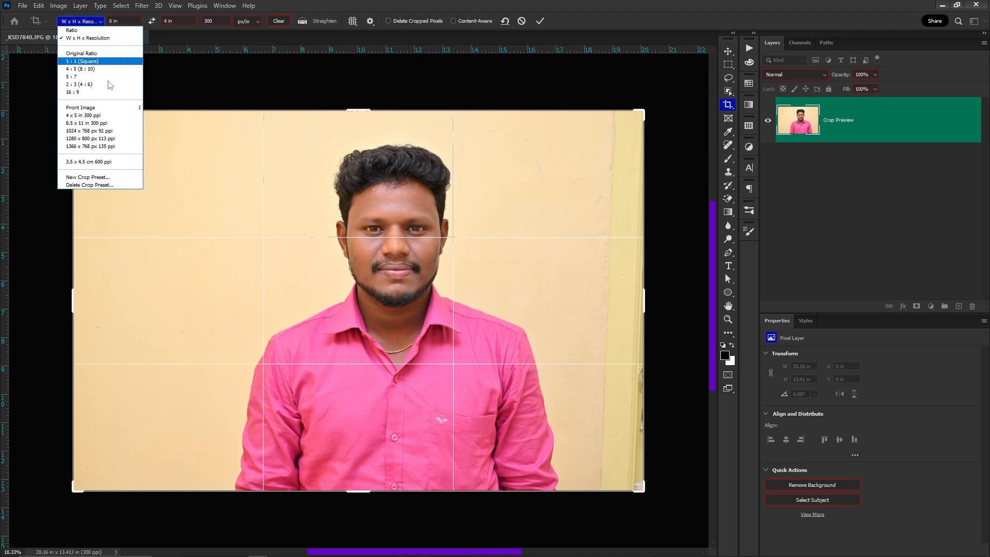
{"action": "left_click", "coordinate": [108, 176]}
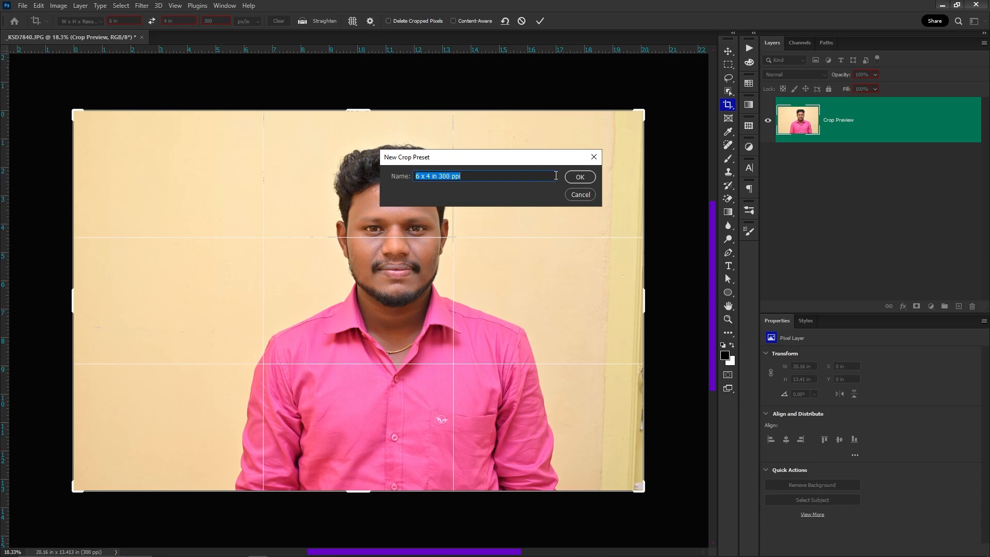
{"action": "left_click", "coordinate": [580, 177]}
{"action": "key", "text": "Return"}
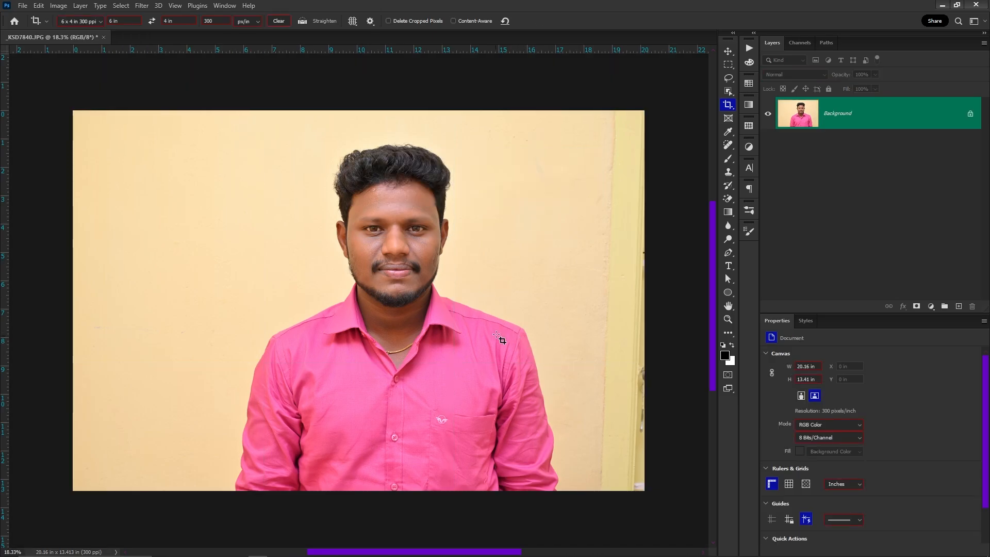
- Hide the rulers and close _KSD7840.JPG without saving its changes
{"action": "key", "text": "ctrl"}
{"action": "key", "text": "ctrl+r"}
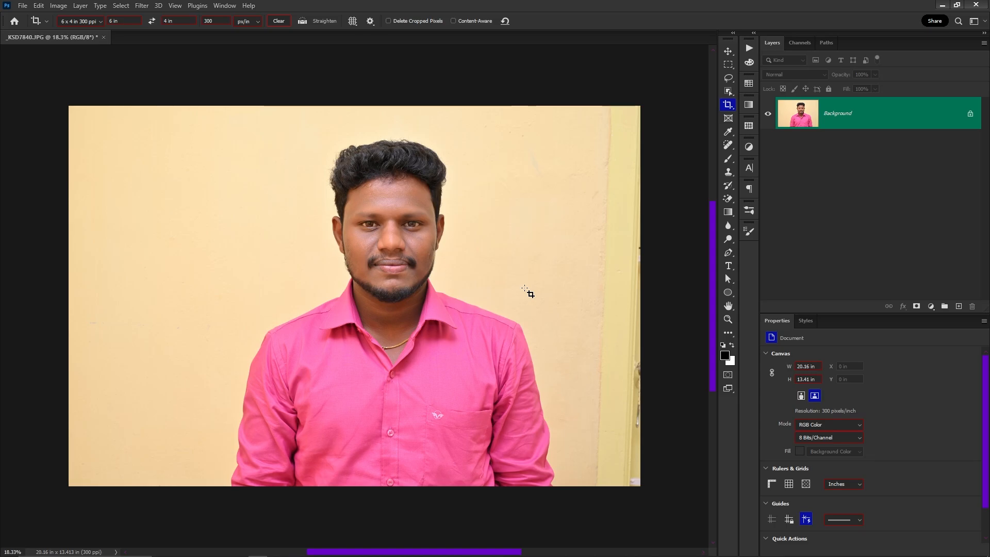
{"action": "key", "text": "ctrl"}
{"action": "key", "text": "ctrl+w"}
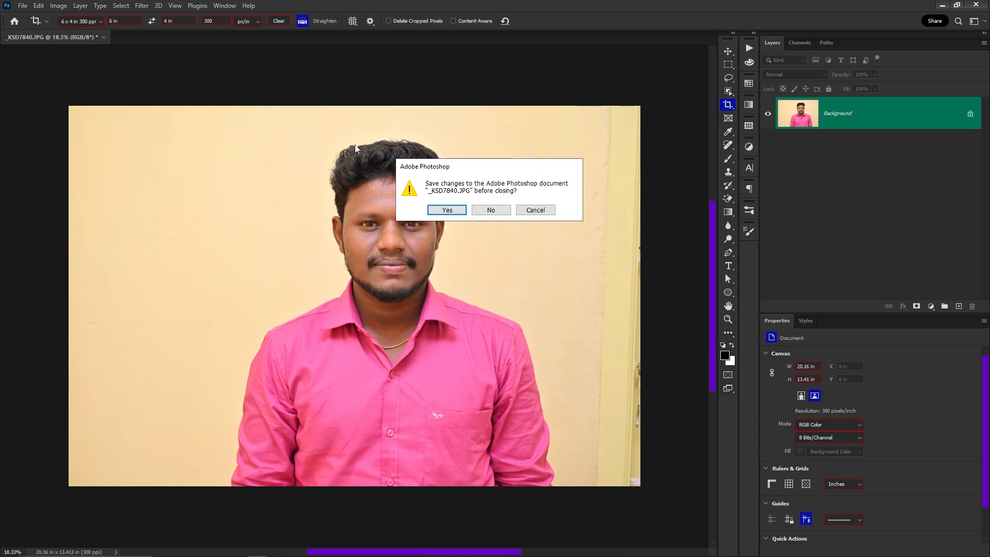
{"action": "left_click", "coordinate": [488, 210]}
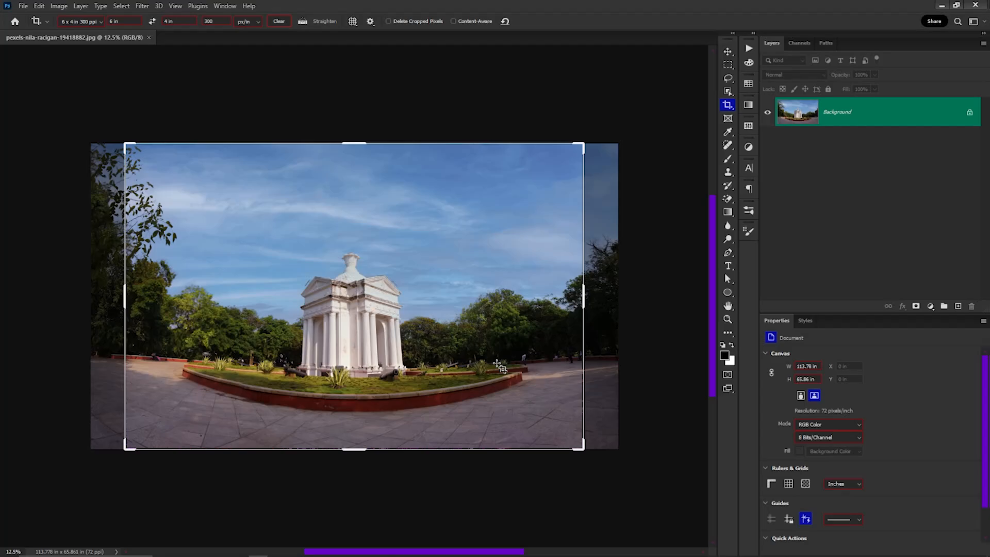
- Activate the Crop tool on the monument photo, clear the crop values and set the crop to Original Ratio
{"action": "key", "text": "v"}
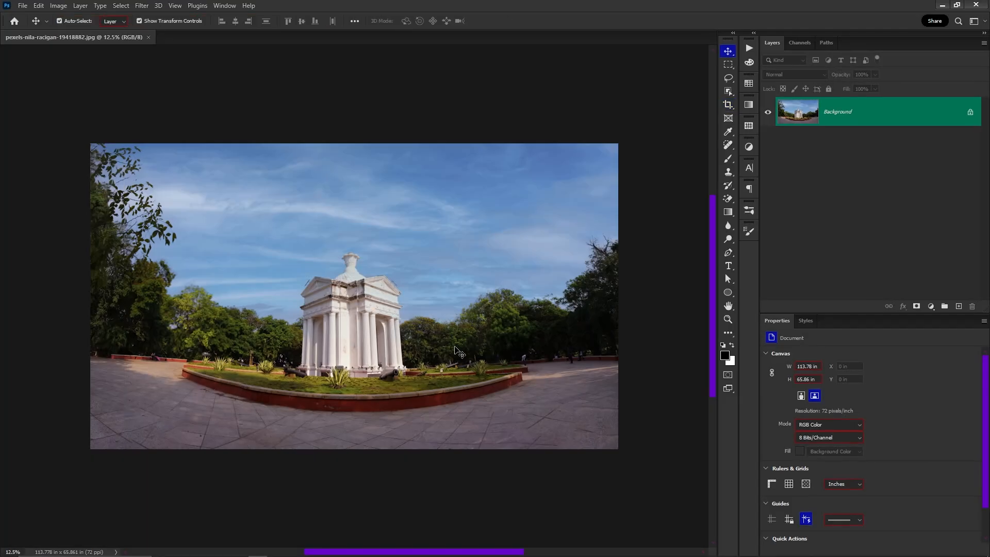
{"action": "key", "text": "c"}
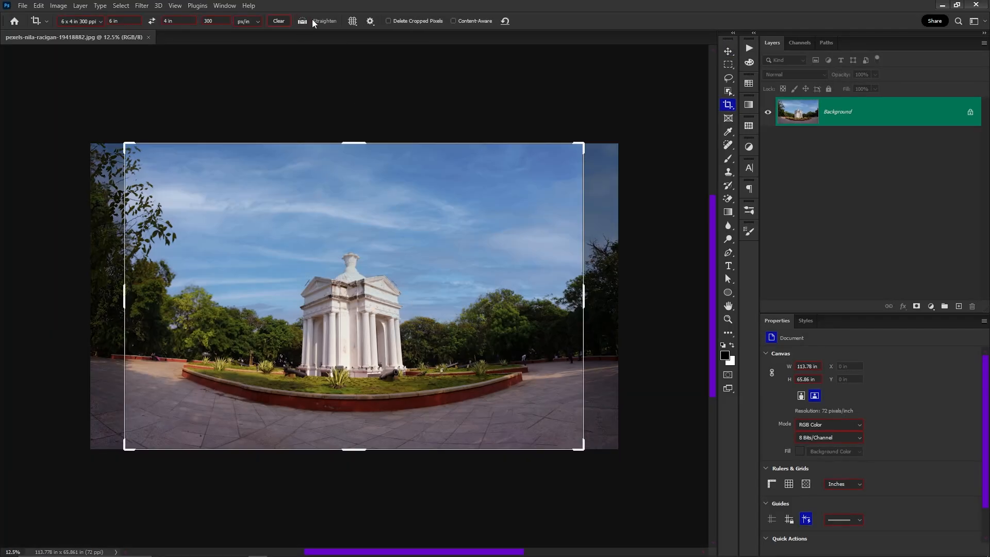
{"action": "left_click", "coordinate": [278, 21]}
{"action": "left_click", "coordinate": [80, 21]}
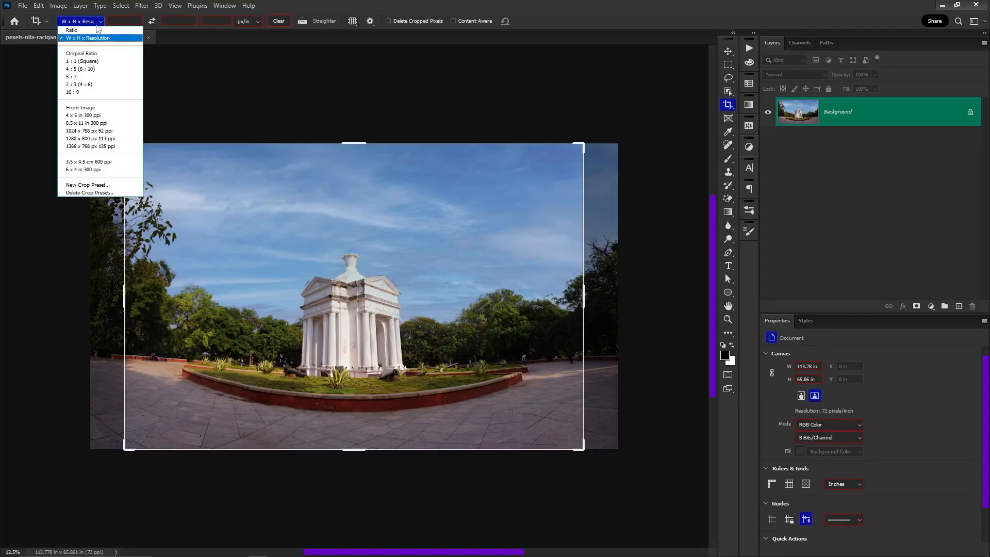
{"action": "left_click", "coordinate": [82, 53]}
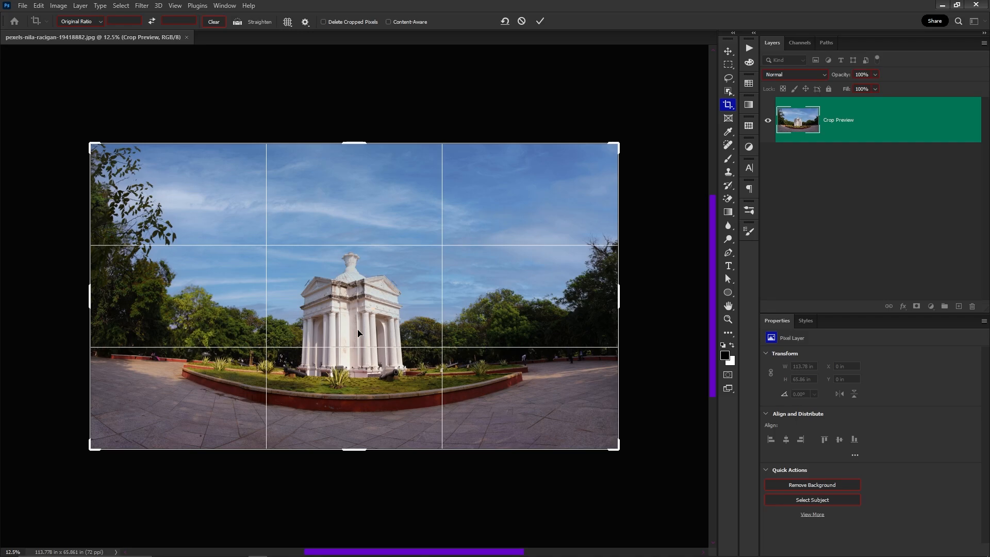
- Try to straighten the monument photo with the Straighten tool along the garden ground beside the monument, and cancel the crop
{"action": "left_click", "coordinate": [236, 22]}
{"action": "left_click_drag", "start_coordinate": [212, 365], "coordinate": [265, 380]}
{"action": "left_click_drag", "start_coordinate": [563, 194], "coordinate": [278, 380]}
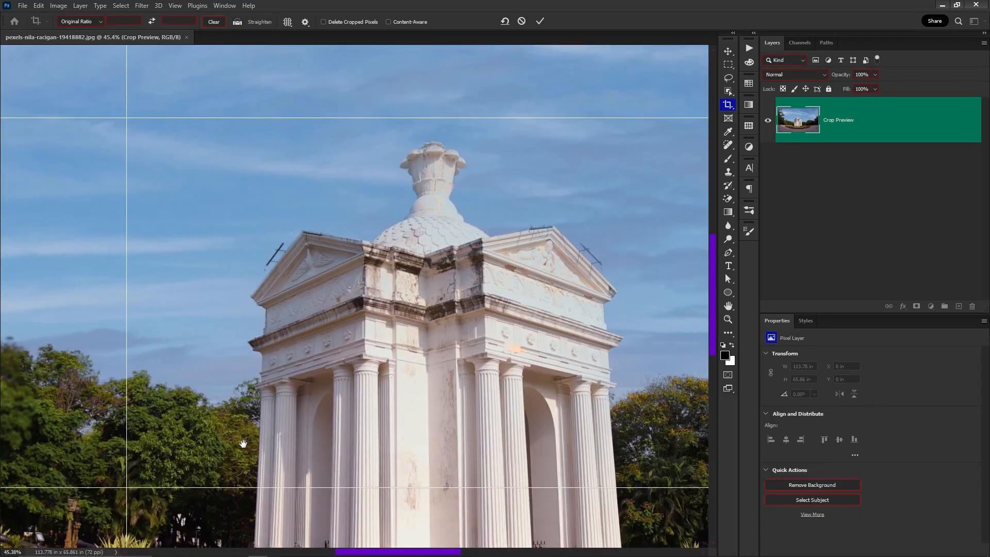
{"action": "left_click_drag", "start_coordinate": [242, 444], "coordinate": [389, 225]}
{"action": "left_click_drag", "start_coordinate": [252, 394], "coordinate": [393, 401]}
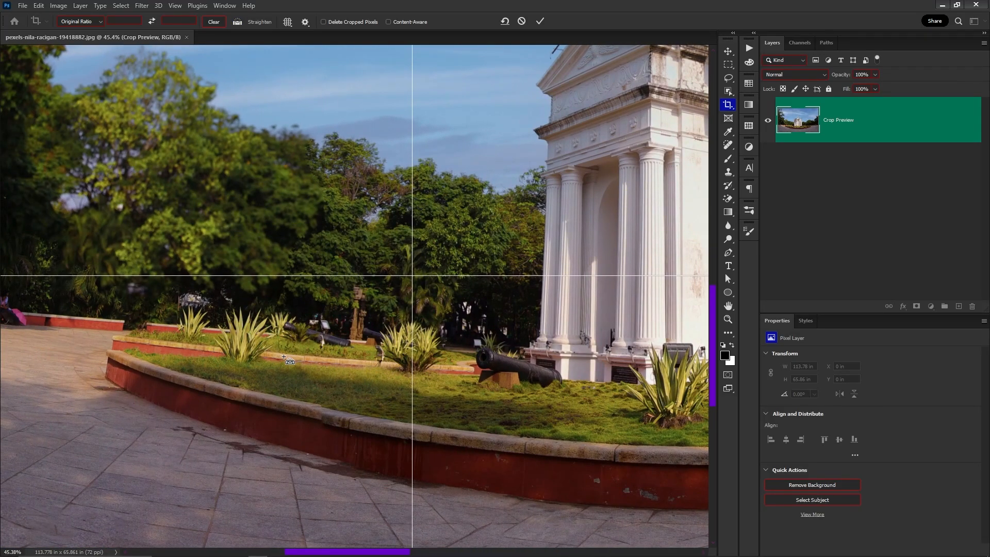
{"action": "left_click_drag", "start_coordinate": [200, 344], "coordinate": [235, 354]}
{"action": "left_click_drag", "start_coordinate": [361, 370], "coordinate": [408, 381]}
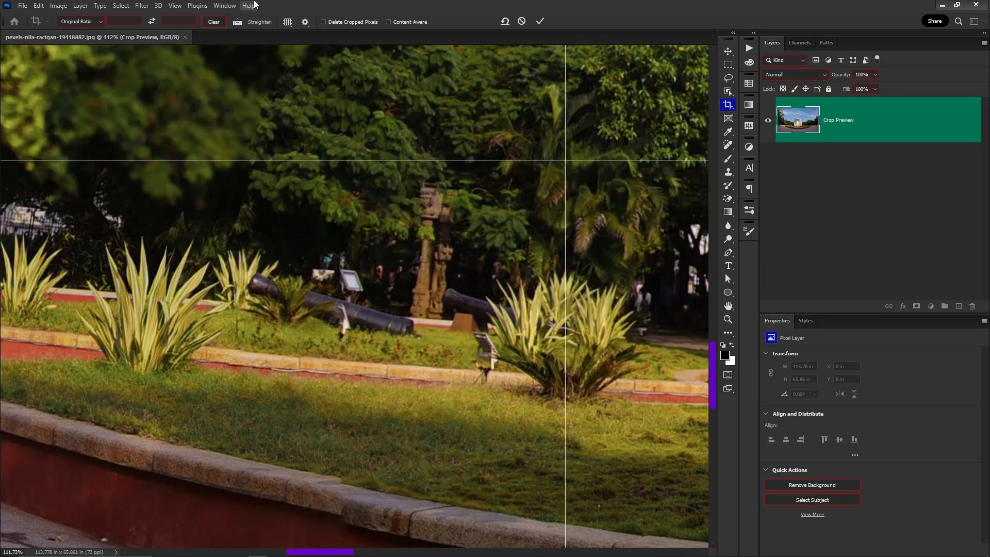
{"action": "left_click", "coordinate": [236, 23]}
{"action": "left_click_drag", "start_coordinate": [218, 347], "coordinate": [476, 370]}
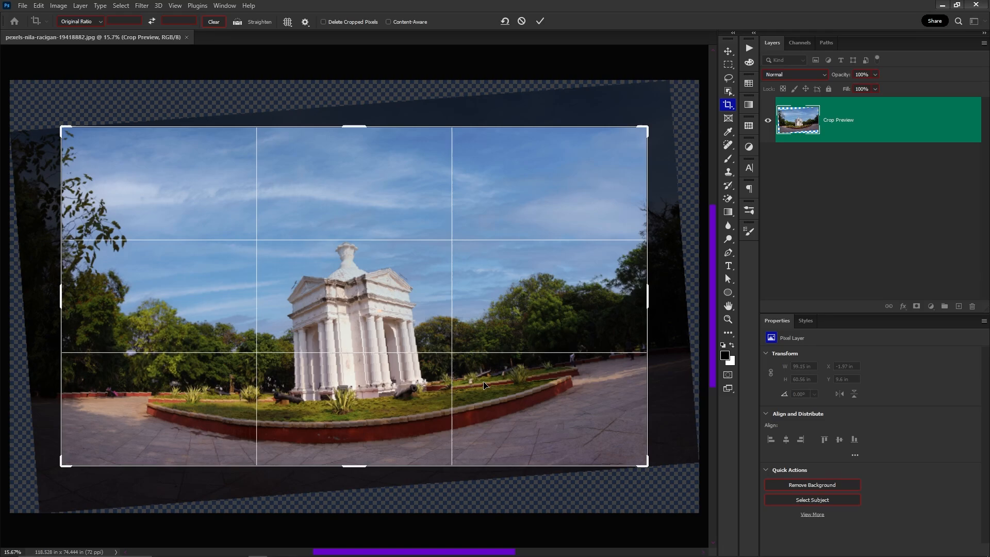
{"action": "key", "text": "Return"}
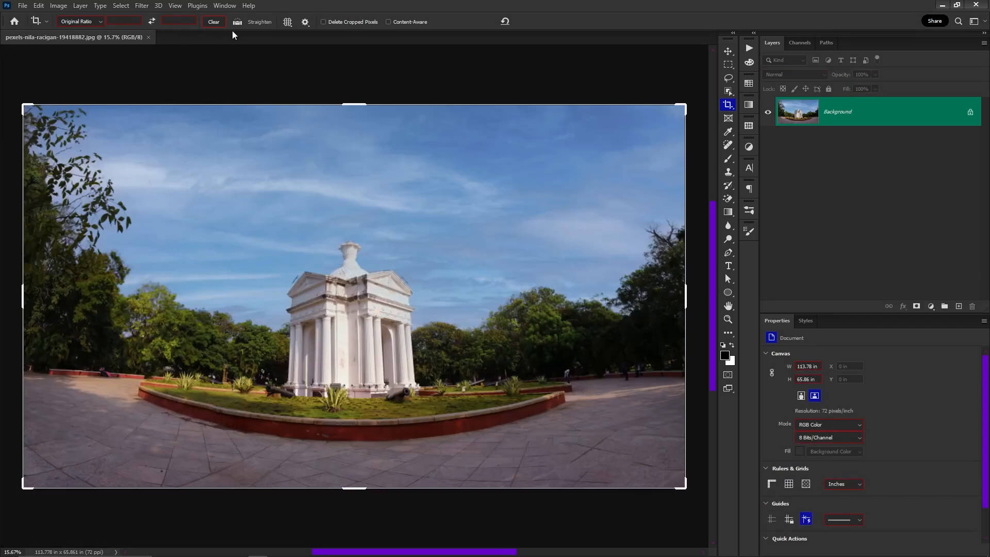
- Try to straighten the monument photo along the monument's vertical columns using the temporary Straighten tool, and cancel the crop
{"action": "left_click_drag", "start_coordinate": [328, 362], "coordinate": [363, 387]}
{"action": "key", "text": "ctrl"}
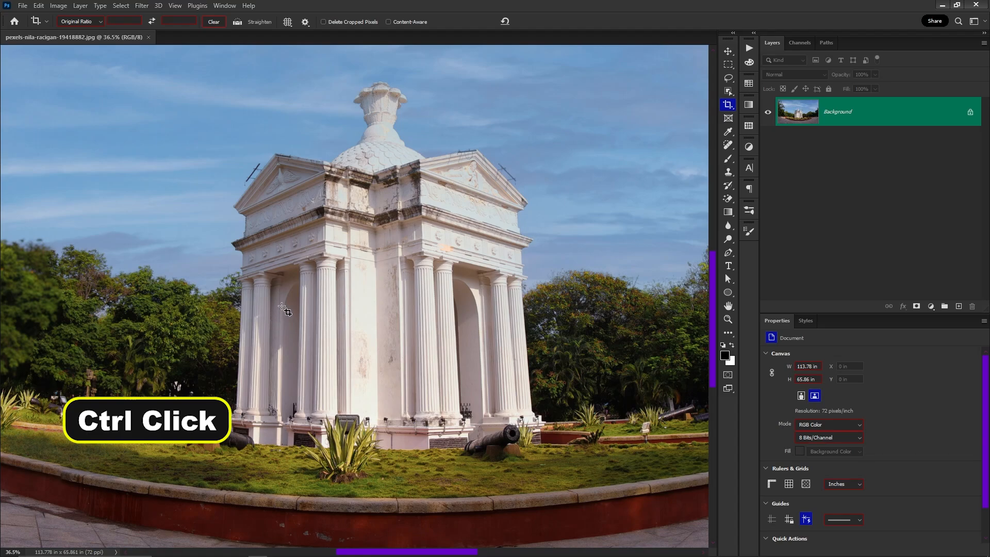
{"action": "left_click_drag", "start_coordinate": [240, 306], "coordinate": [234, 333]}
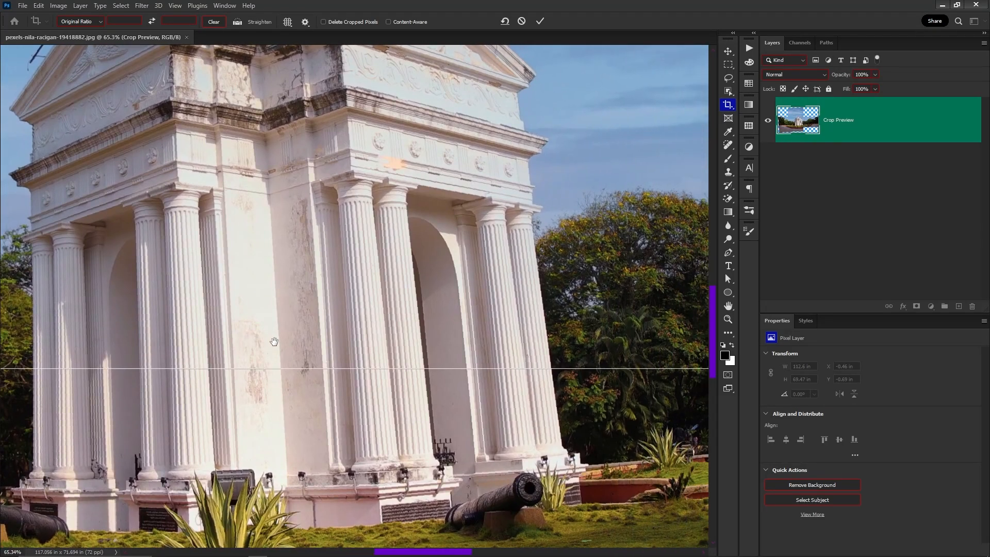
{"action": "left_click_drag", "start_coordinate": [457, 349], "coordinate": [396, 347]}
{"action": "left_click_drag", "start_coordinate": [477, 304], "coordinate": [493, 414]}
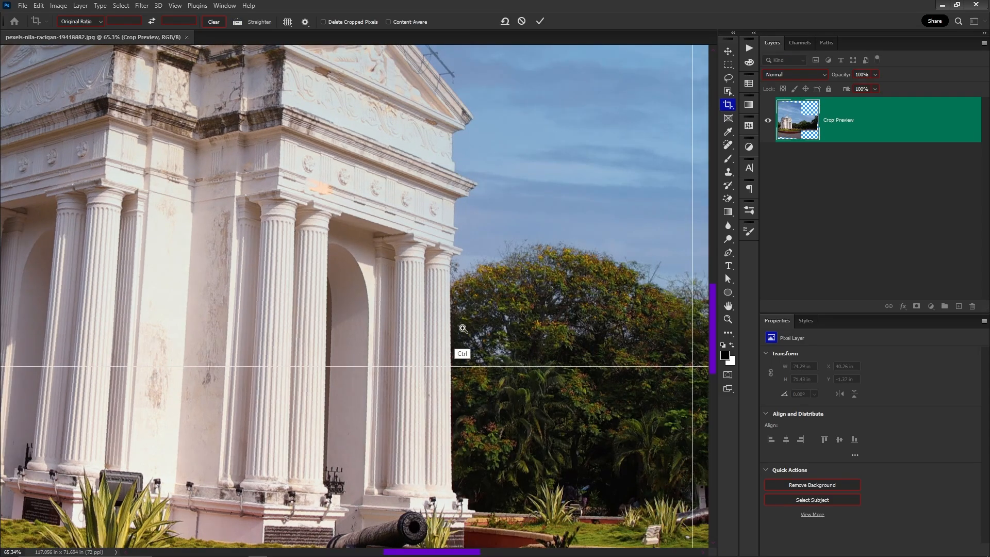
{"action": "left_click_drag", "start_coordinate": [401, 335], "coordinate": [357, 349]}
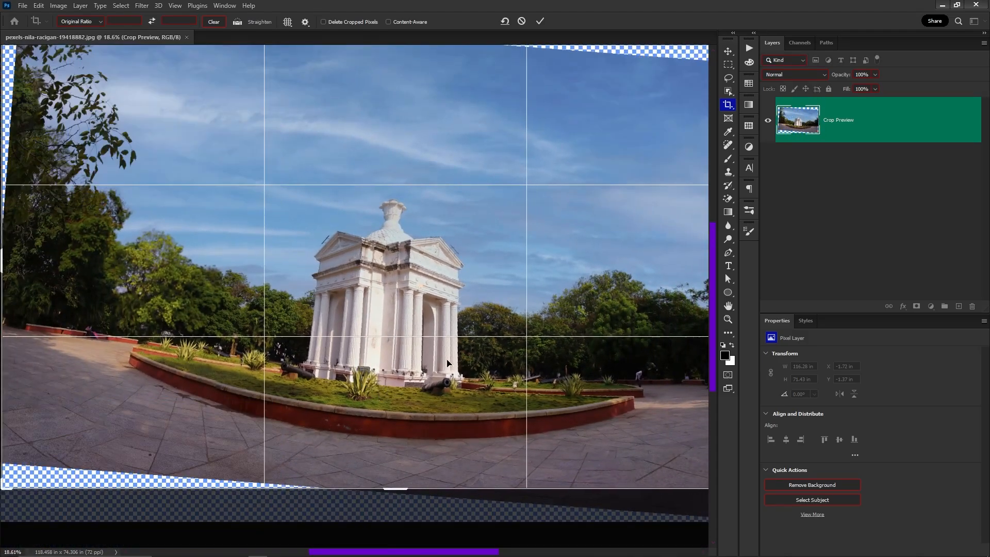
{"action": "left_click_drag", "start_coordinate": [424, 350], "coordinate": [417, 379], "text": "ctrl+space"}
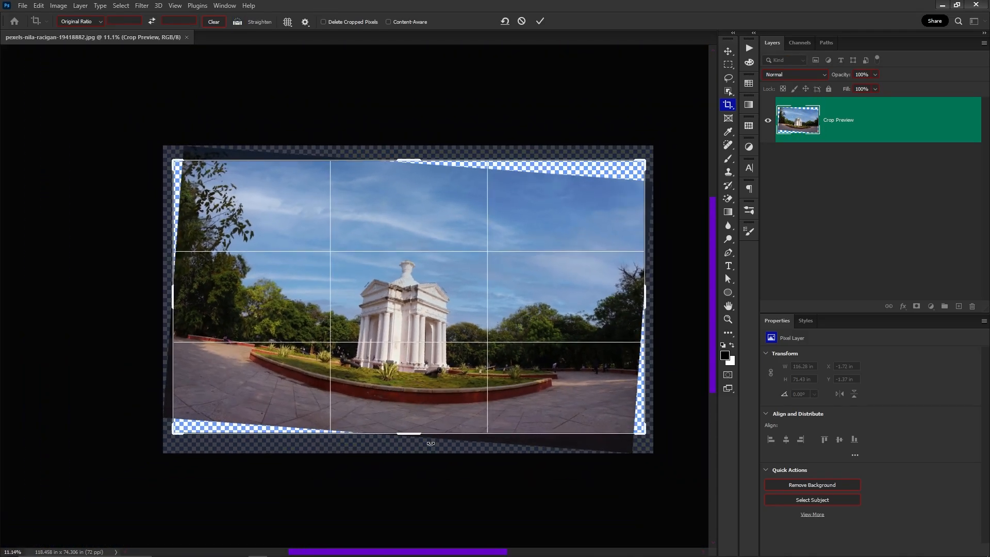
{"action": "key", "text": "Return"}
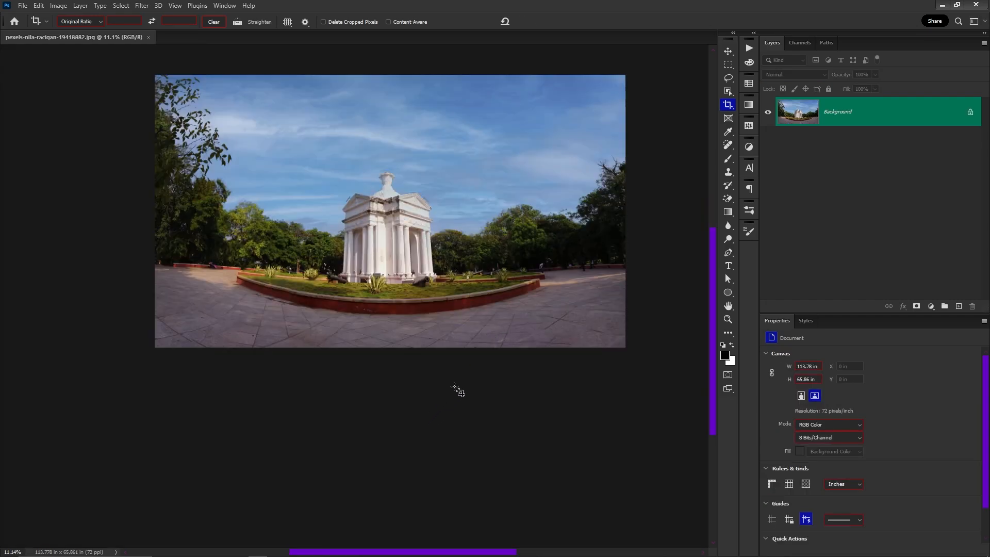
- Open the photo of the woman in a blue saree sitting on grass and activate the Crop tool
{"action": "key", "text": "ctrl+o"}
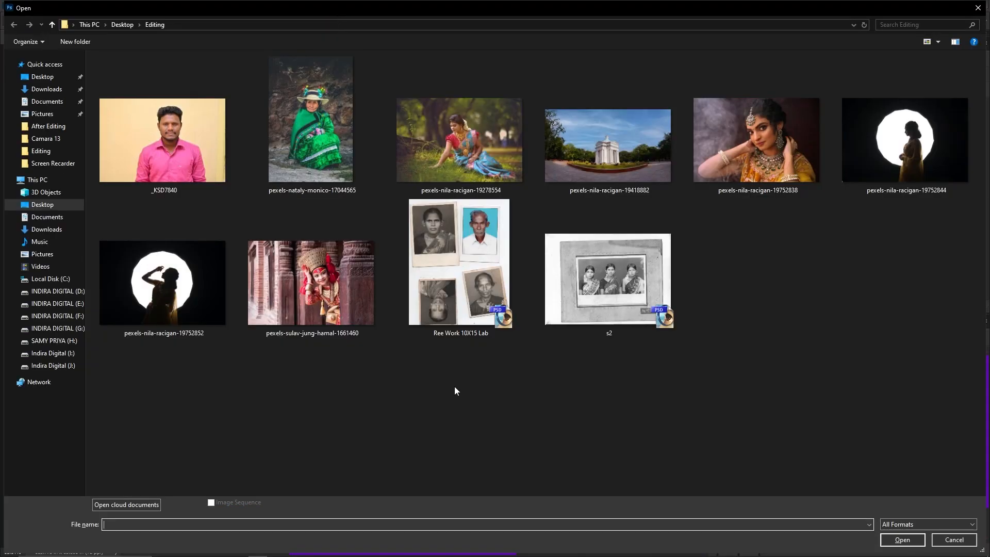
{"action": "double_click", "coordinate": [490, 161]}
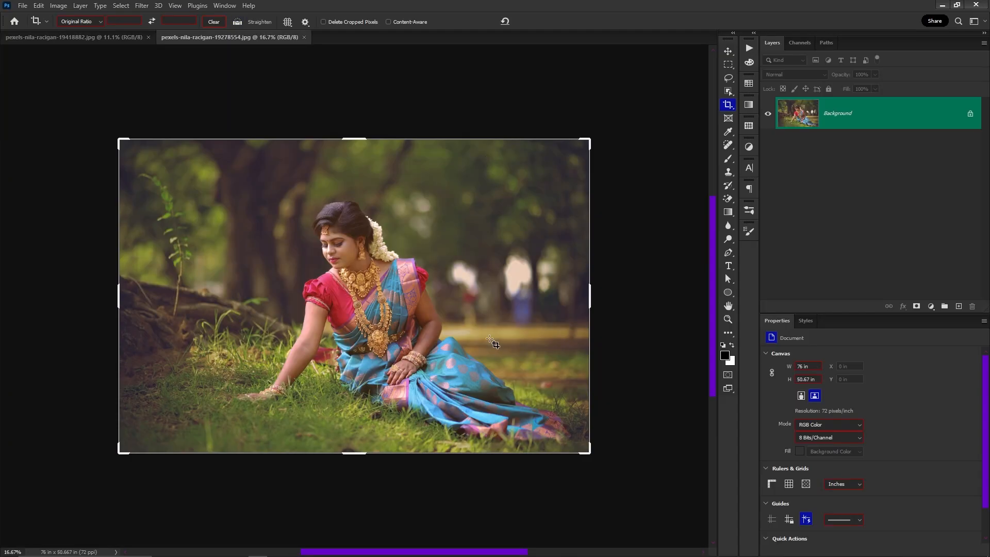
{"action": "key", "text": "v"}
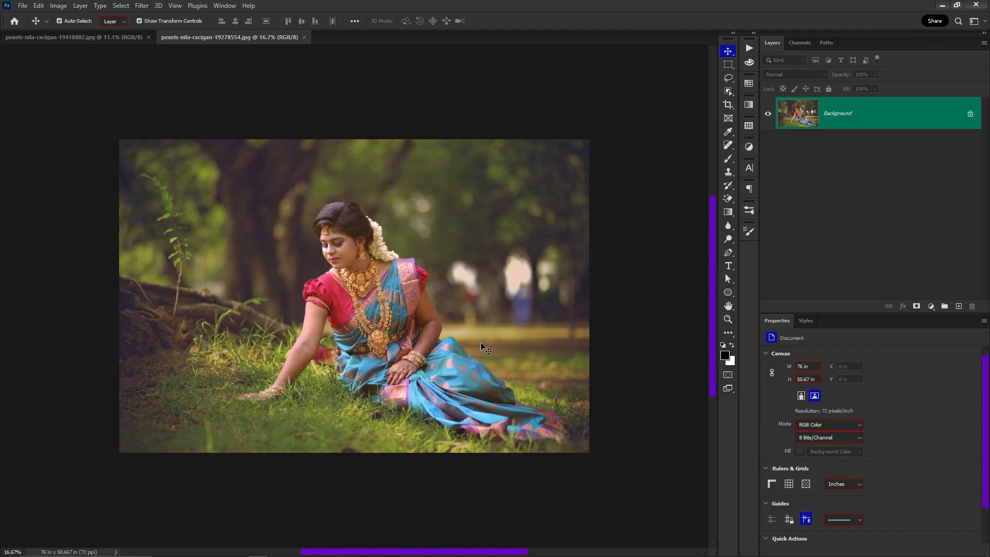
{"action": "key", "text": "c"}
- Try straightening the saree photo along the sloping tree root, reduce the tilt by rotating the crop, and cancel it
{"action": "left_click", "coordinate": [209, 293], "text": "ctrl"}
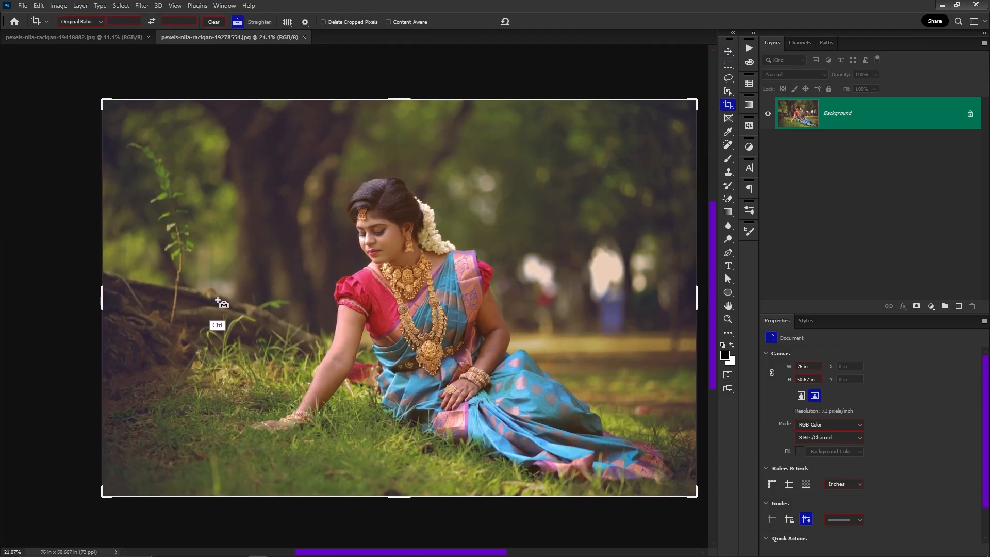
{"action": "left_click_drag", "start_coordinate": [181, 290], "coordinate": [246, 306]}
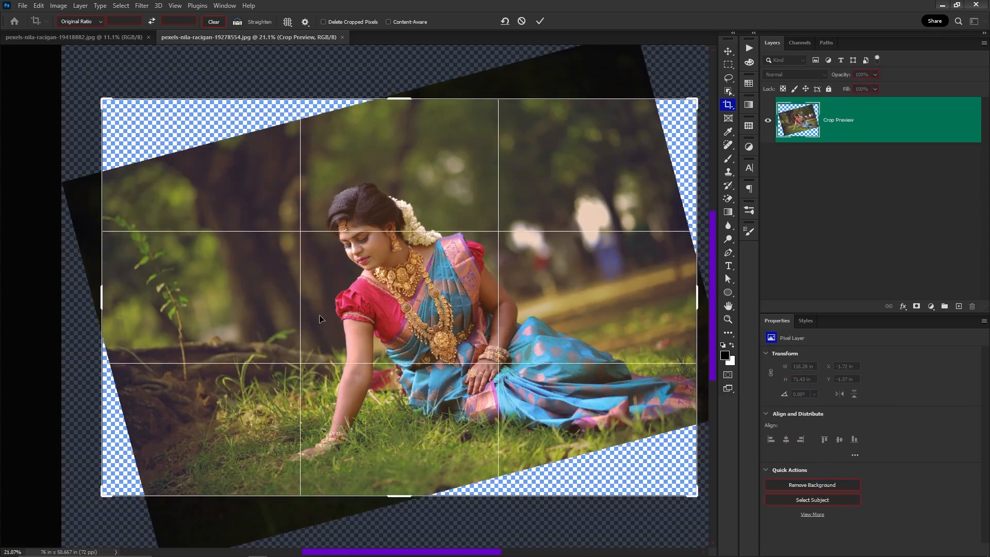
{"action": "scroll", "coordinate": [358, 320], "scroll_direction": "down", "scroll_amount": 3}
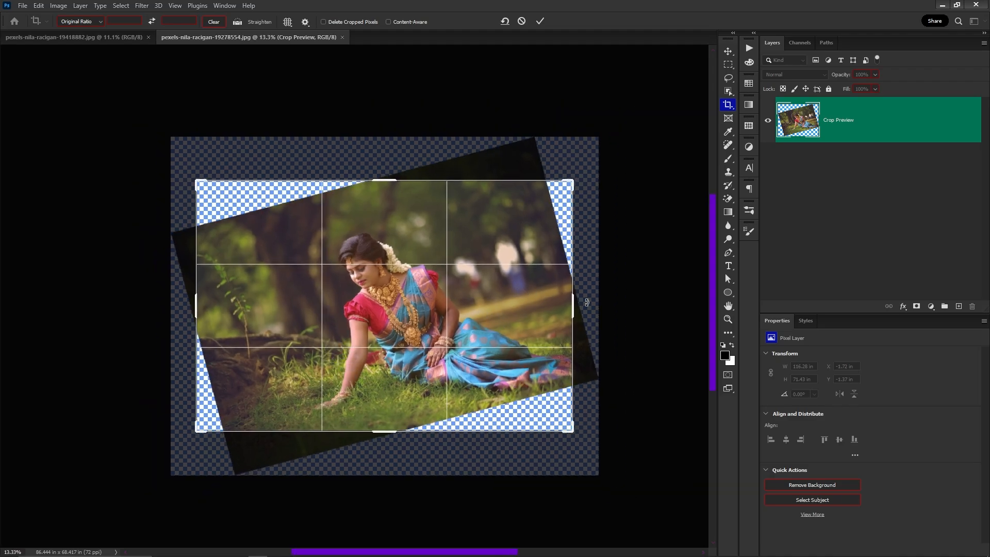
{"action": "mouse_move", "coordinate": [587, 302]}
{"action": "left_mouse_down"}
{"action": "mouse_move", "coordinate": [585, 320]}
{"action": "mouse_move", "coordinate": [602, 312]}
{"action": "left_mouse_up"}
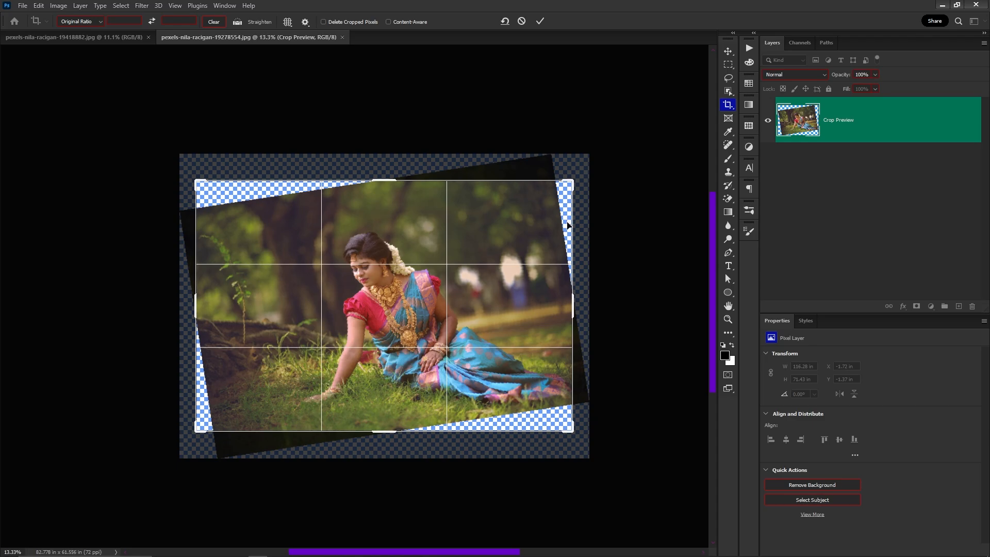
{"action": "key", "text": "Return"}
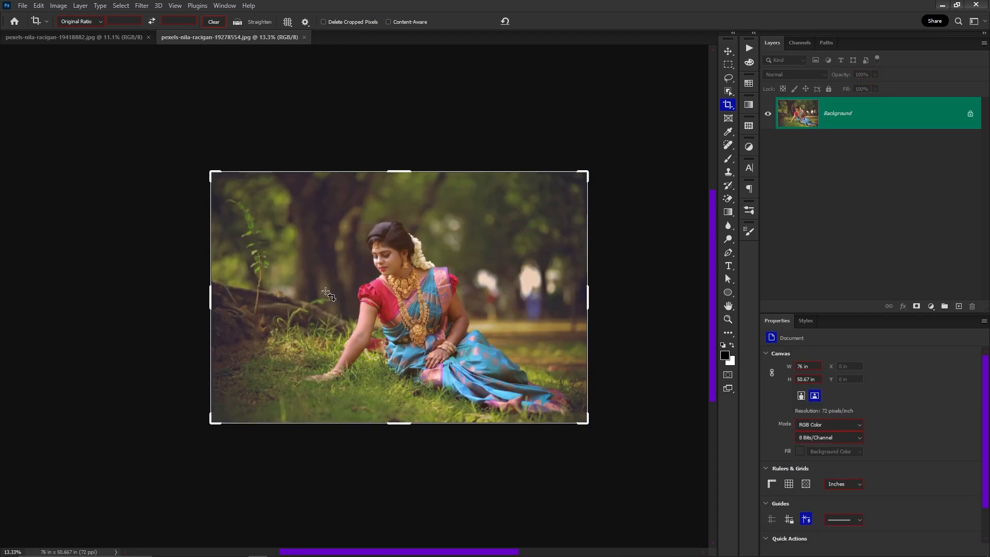
- Rotate the crop box slightly around the saree photo and apply the crop with Content-Aware off
{"action": "mouse_move", "coordinate": [612, 296]}
{"action": "left_mouse_down"}
{"action": "mouse_move", "coordinate": [613, 314]}
{"action": "mouse_move", "coordinate": [588, 304]}
{"action": "mouse_move", "coordinate": [596, 308]}
{"action": "left_mouse_up"}
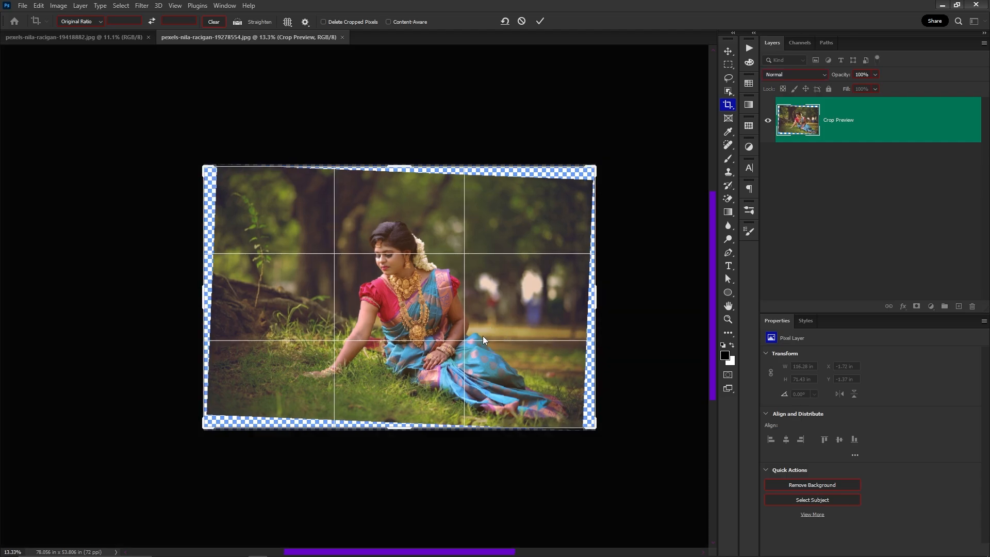
{"action": "key", "text": "alt+space"}
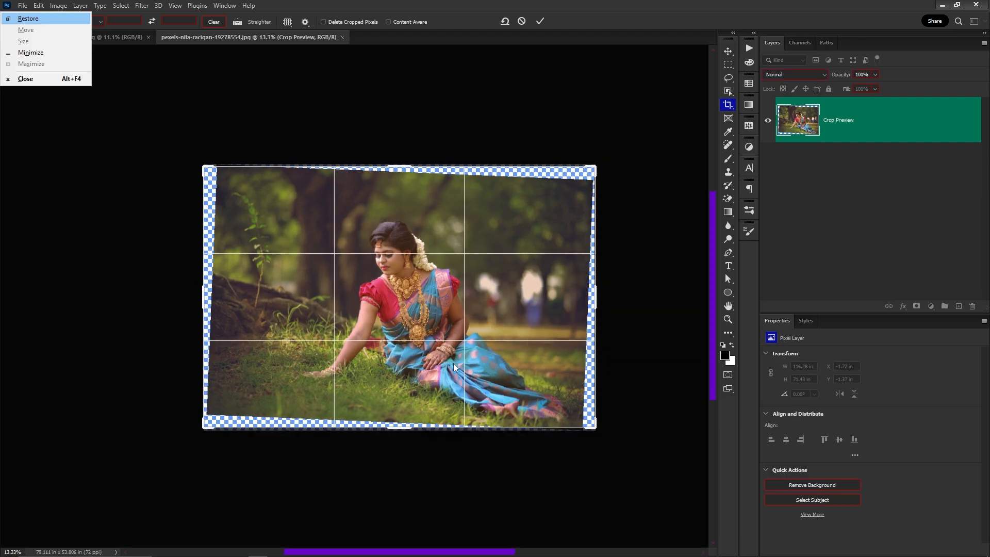
{"action": "left_click", "coordinate": [472, 357]}
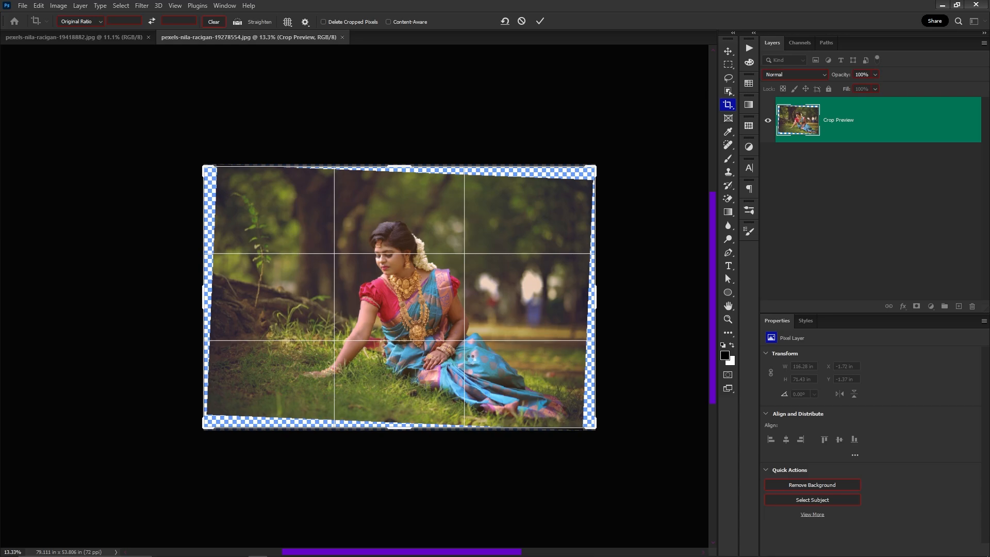
{"action": "key", "text": "Return"}
{"action": "key", "text": "v"}
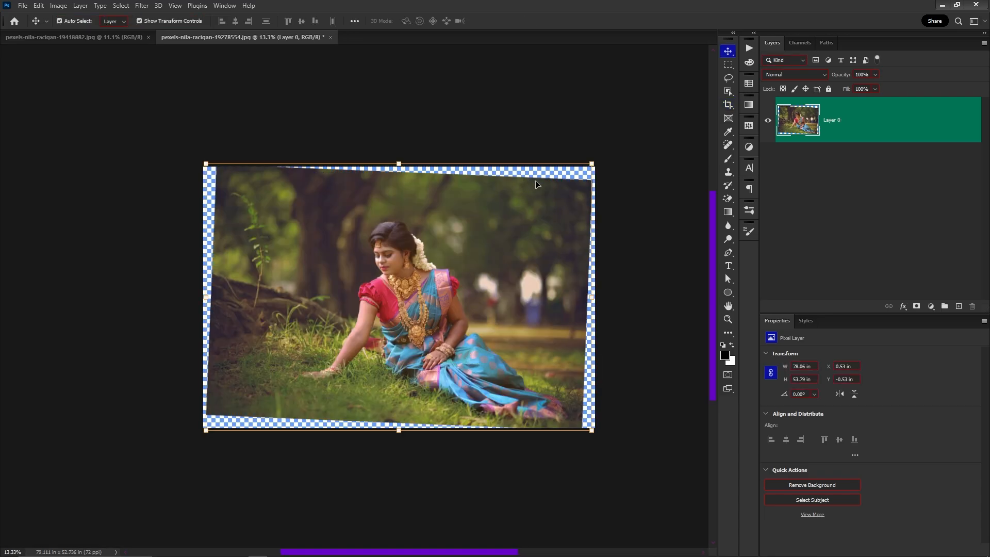
- Undo the rotated crop on the saree photo and return to the Crop tool
{"action": "left_click_drag", "start_coordinate": [296, 420], "coordinate": [302, 415]}
{"action": "key", "text": "ctrl+z"}
{"action": "key", "text": "c"}
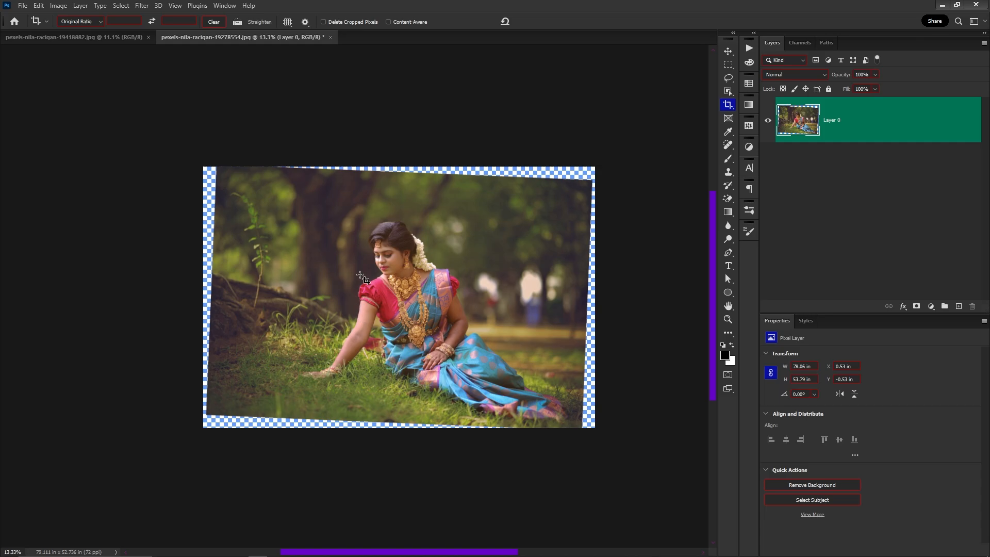
{"action": "key", "text": "ctrl+z"}
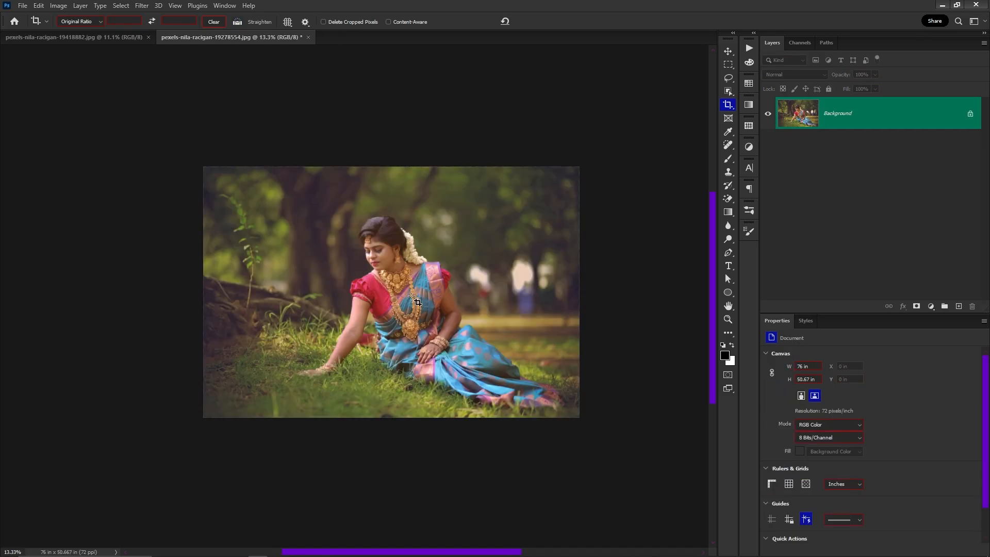
- Rotate the saree photo slightly in the crop box and apply the crop with Content-Aware fill enabled
{"action": "left_click", "coordinate": [360, 275]}
{"action": "mouse_move", "coordinate": [605, 313]}
{"action": "left_mouse_down"}
{"action": "mouse_move", "coordinate": [624, 301]}
{"action": "mouse_move", "coordinate": [603, 323]}
{"action": "mouse_move", "coordinate": [578, 315]}
{"action": "mouse_move", "coordinate": [588, 314]}
{"action": "left_mouse_up"}
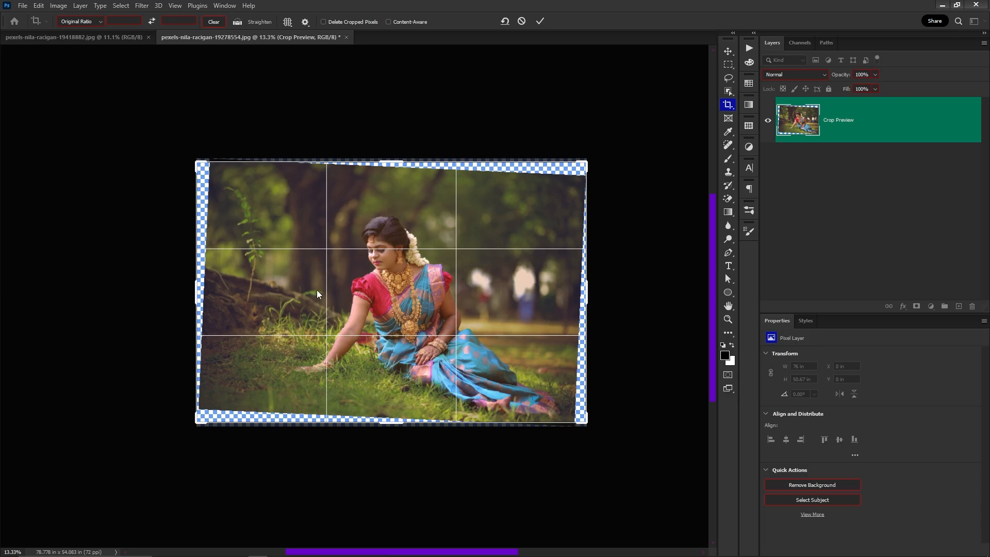
{"action": "left_click", "coordinate": [389, 22]}
{"action": "left_click", "coordinate": [539, 19]}
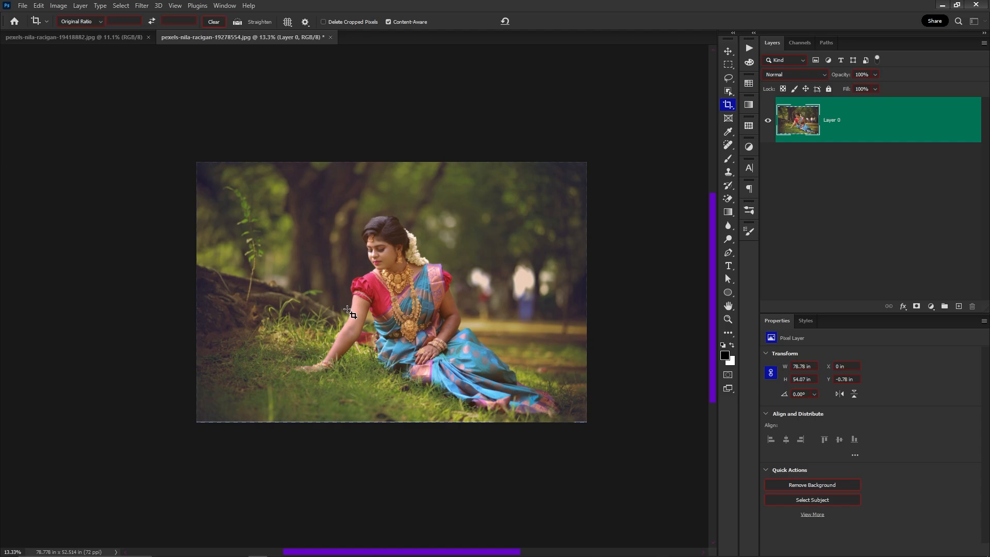
- Start a new crop on the saree photo and look through the list of crop overlay options
{"action": "key", "text": "ctrl"}
{"action": "left_click", "coordinate": [404, 230]}
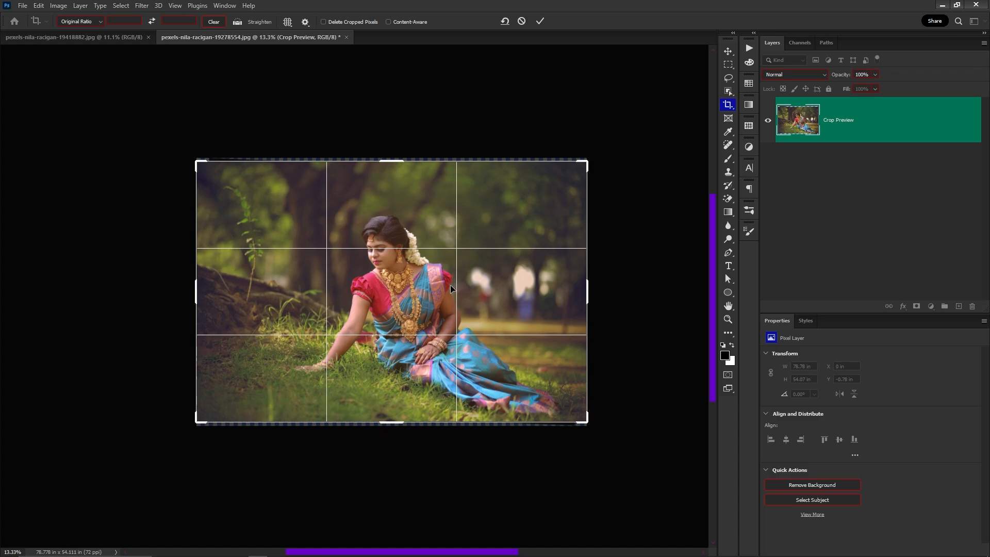
{"action": "left_click", "coordinate": [288, 22]}
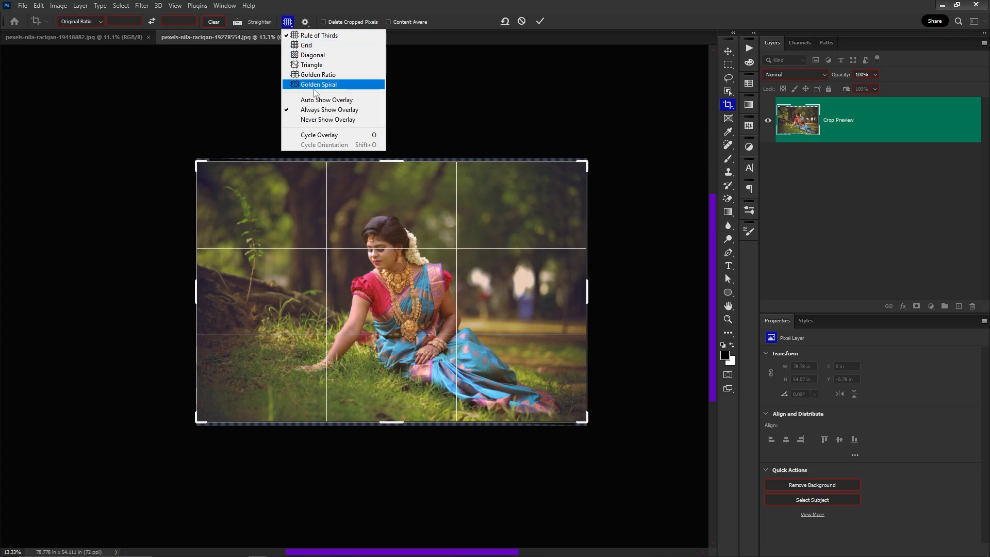
{"action": "left_click", "coordinate": [394, 277]}
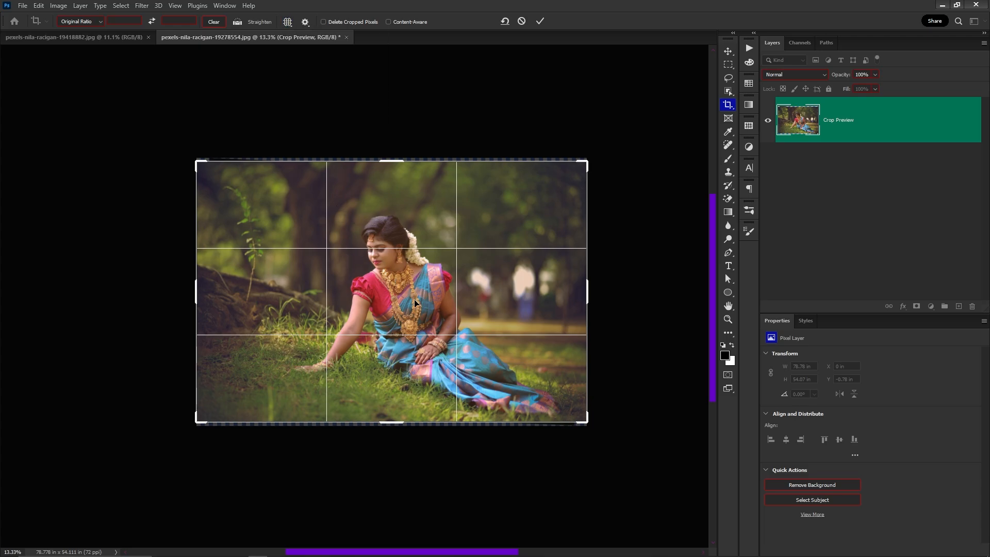
- Cycle repeatedly through the crop overlays, including Grid, Diagonal, Triangle and Golden Spiral, and return to Rule of Thirds
{"action": "key", "text": "o"}
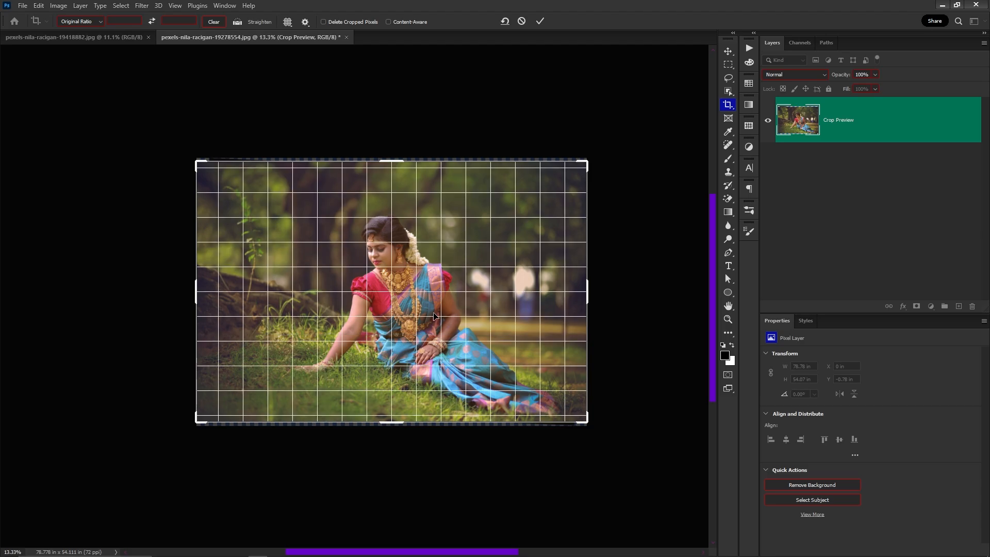
{"action": "key", "text": "o"}
{"action": "key", "text": "o"}
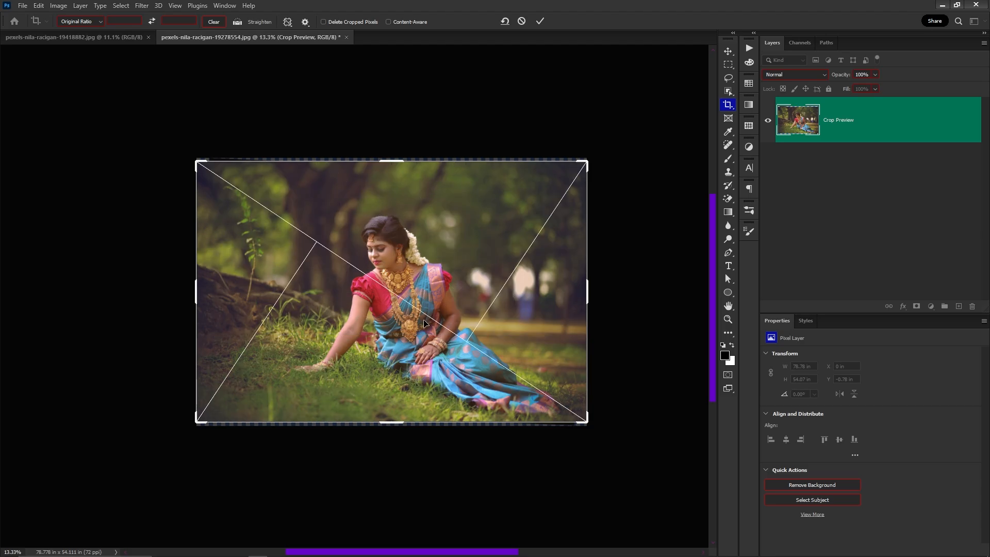
{"action": "key", "text": "o"}
{"action": "key", "text": "o"}
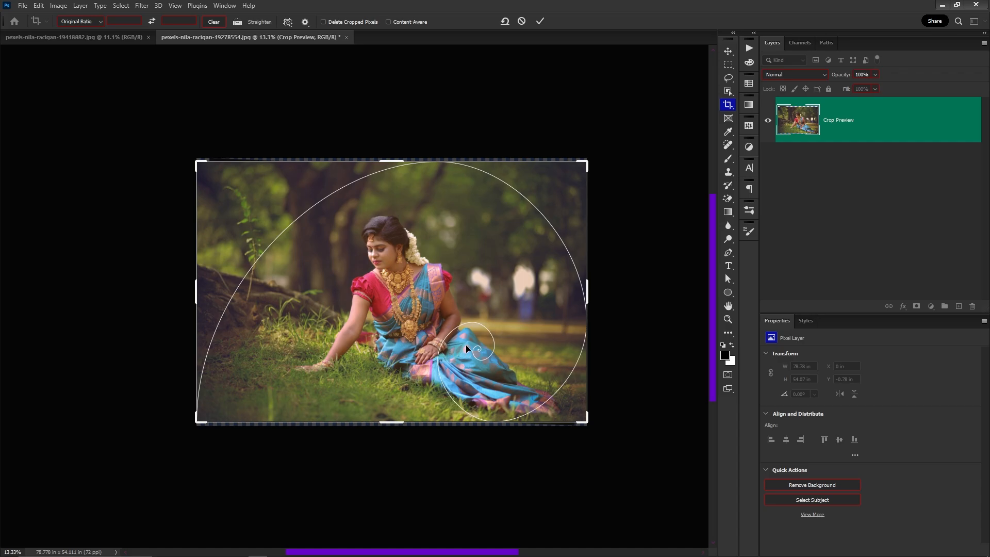
{"action": "key", "text": "o"}
{"action": "key", "text": "o"}
{"action": "key", "text": "o"}
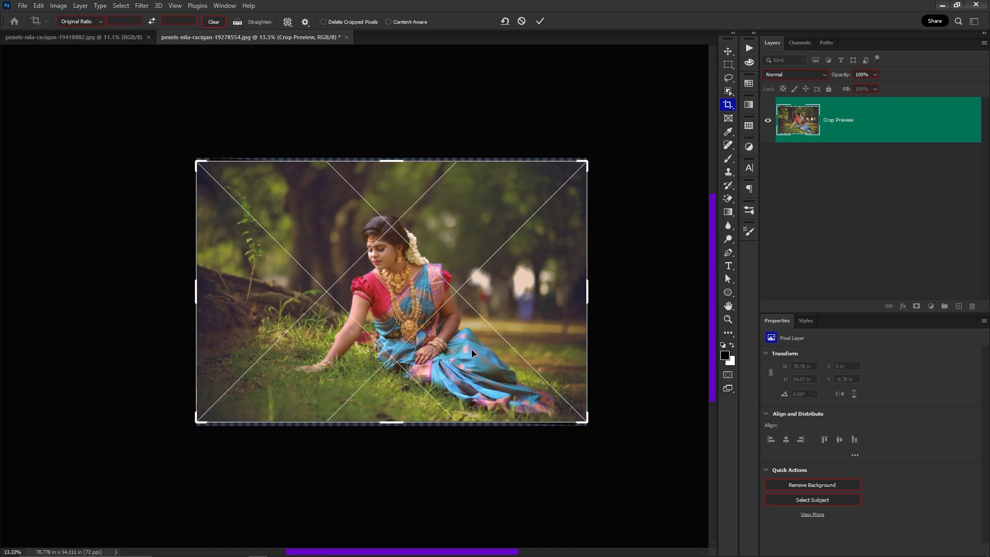
{"action": "key", "text": "o"}
{"action": "key", "text": "o"}
{"action": "key", "text": "o"}
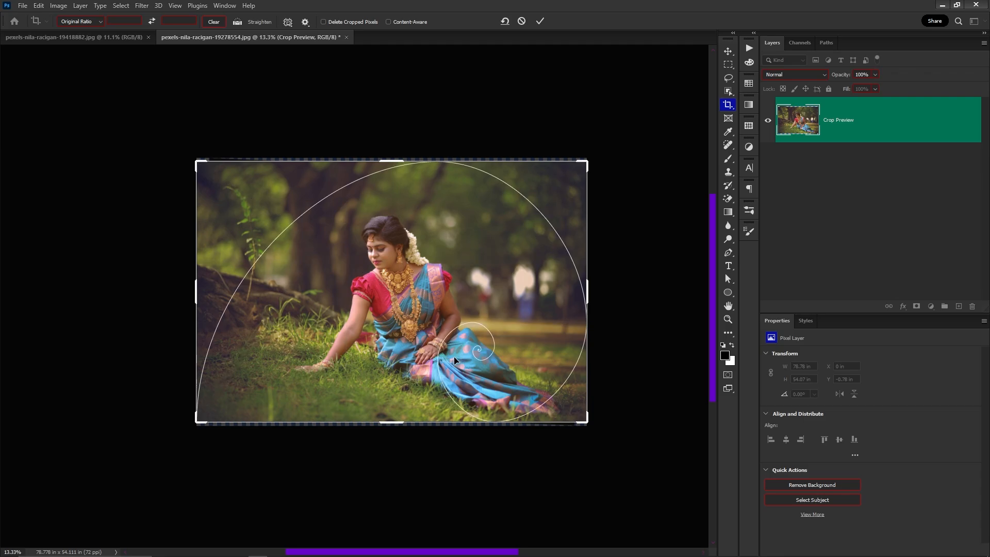
{"action": "key", "text": "o"}
{"action": "key", "text": "o"}
{"action": "key", "text": "o"}
{"action": "key", "text": "o"}
{"action": "key", "text": "o"}
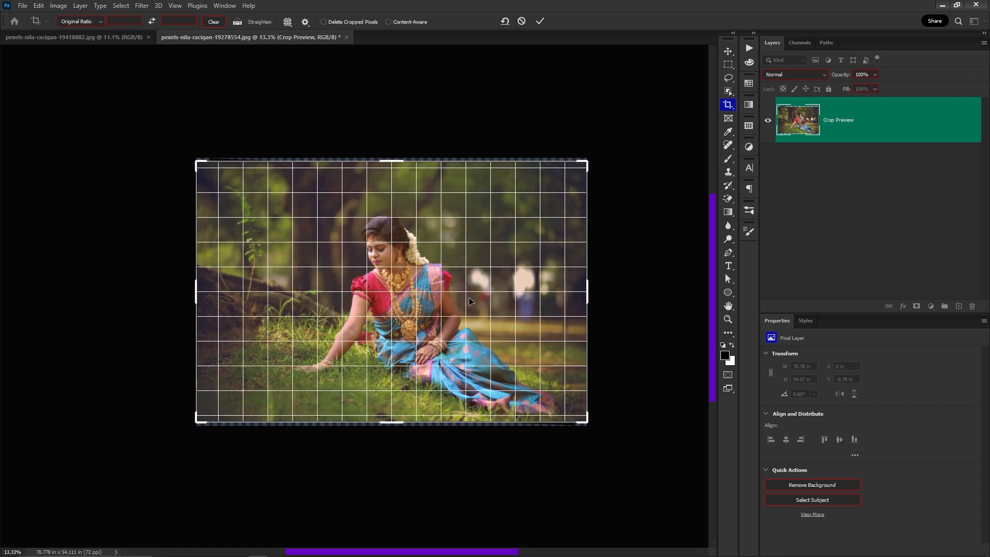
{"action": "key", "text": "o"}
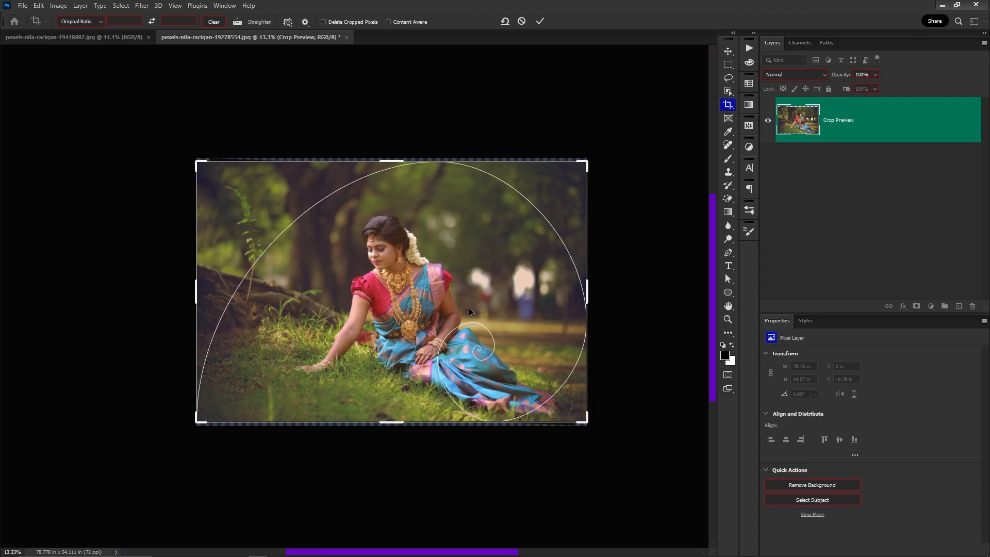
{"action": "key", "text": "o"}
{"action": "key", "text": "o"}
{"action": "key", "text": "o"}
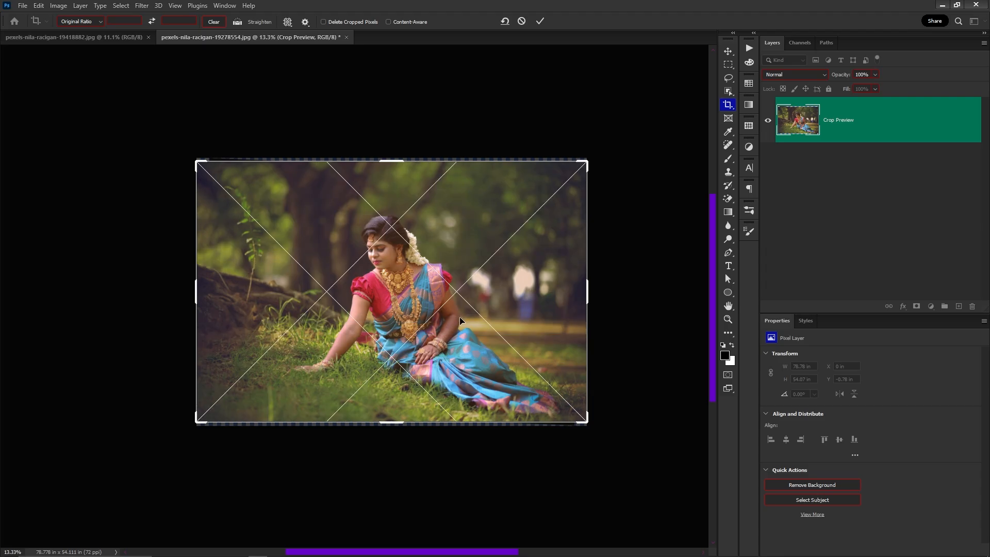
{"action": "key", "text": "o"}
{"action": "key", "text": "o"}
{"action": "key", "text": "o"}
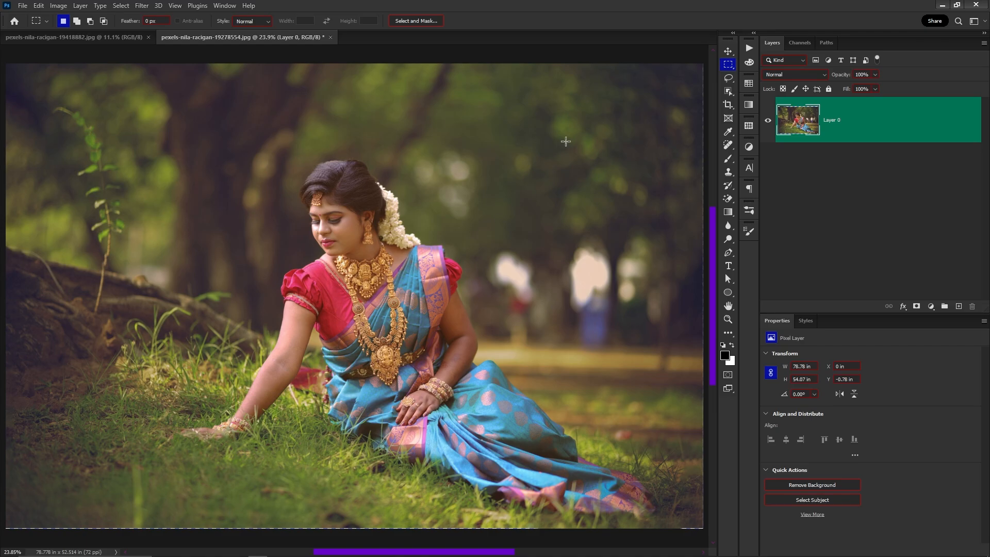
- Try cropping to a rectangular marquee about 25.5 by 26.7 in around the woman's head and torso, and undo the crop
{"action": "left_click_drag", "start_coordinate": [243, 138], "coordinate": [468, 372]}
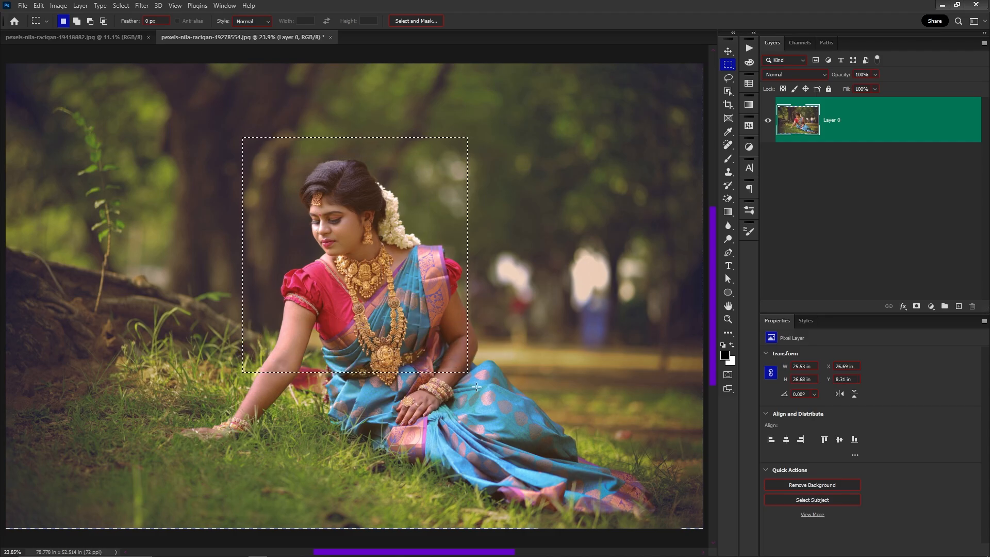
{"action": "key", "text": "c"}
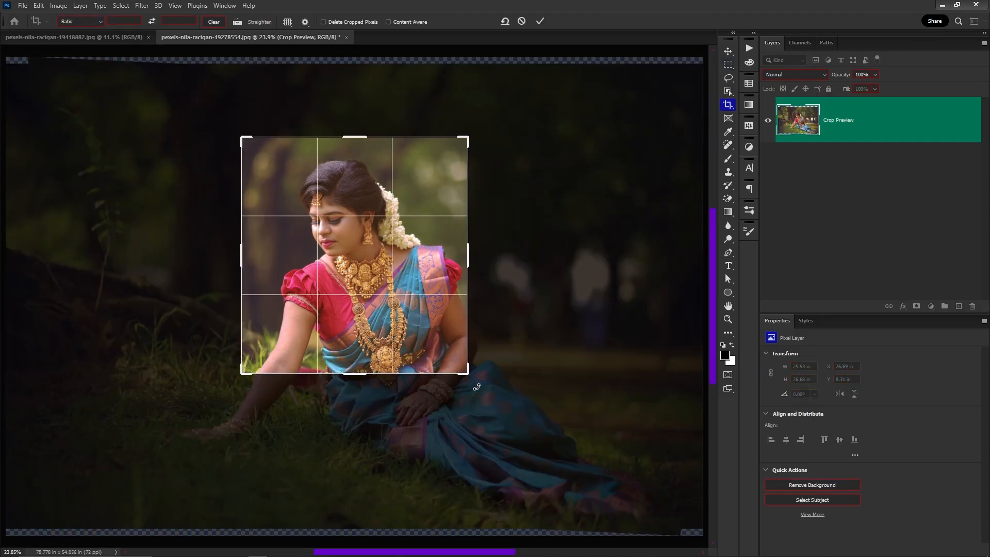
{"action": "key", "text": "Return"}
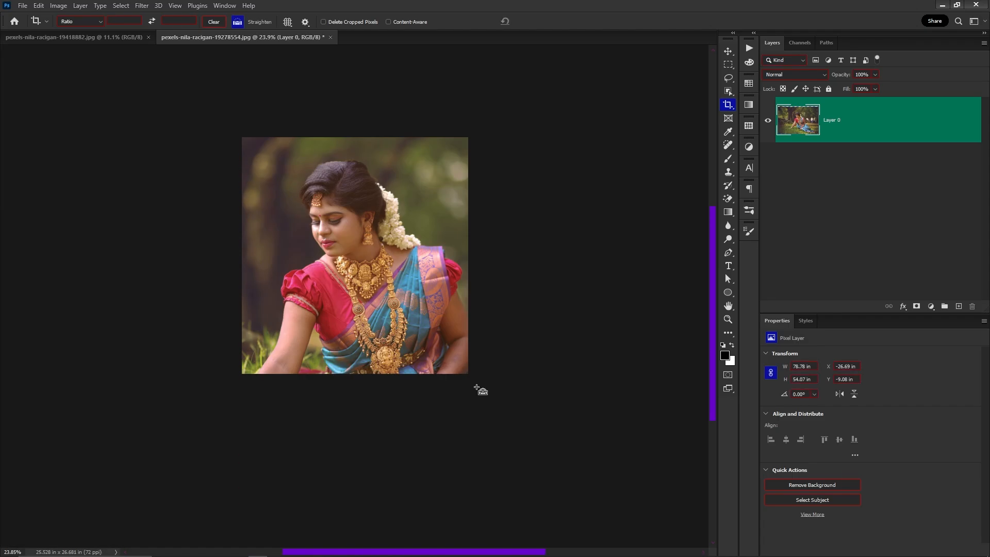
{"action": "key", "text": "ctrl+0"}
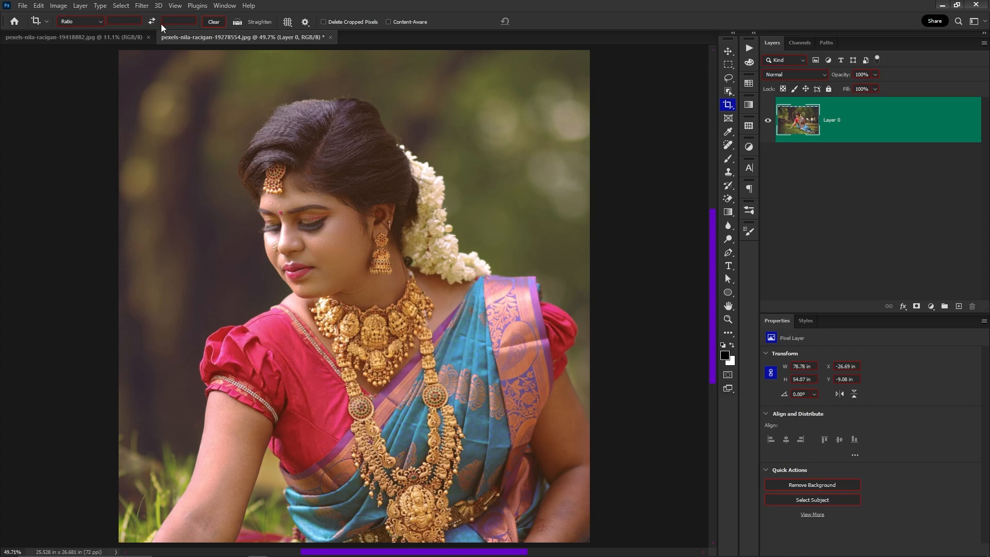
{"action": "key", "text": "ctrl+z"}
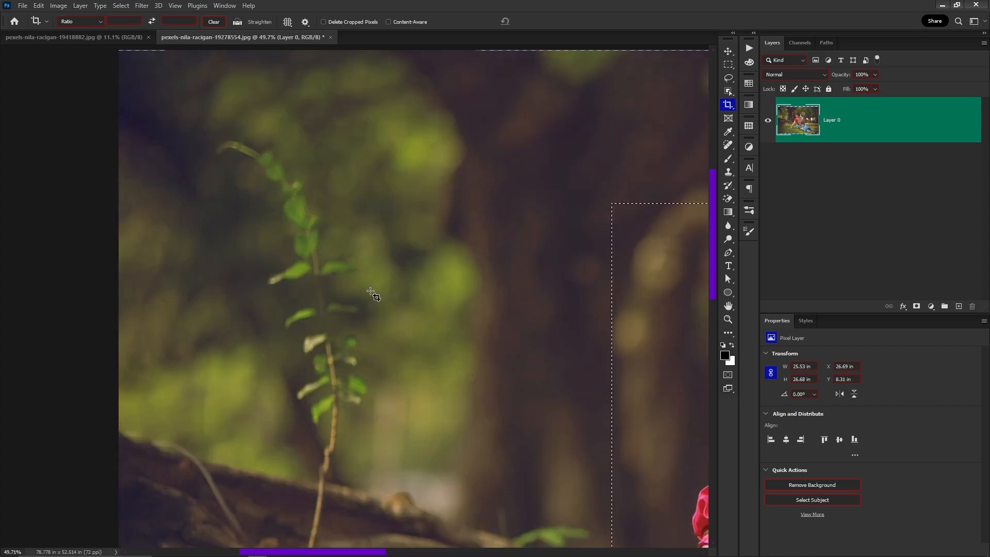
{"action": "key", "text": "ctrl+0"}
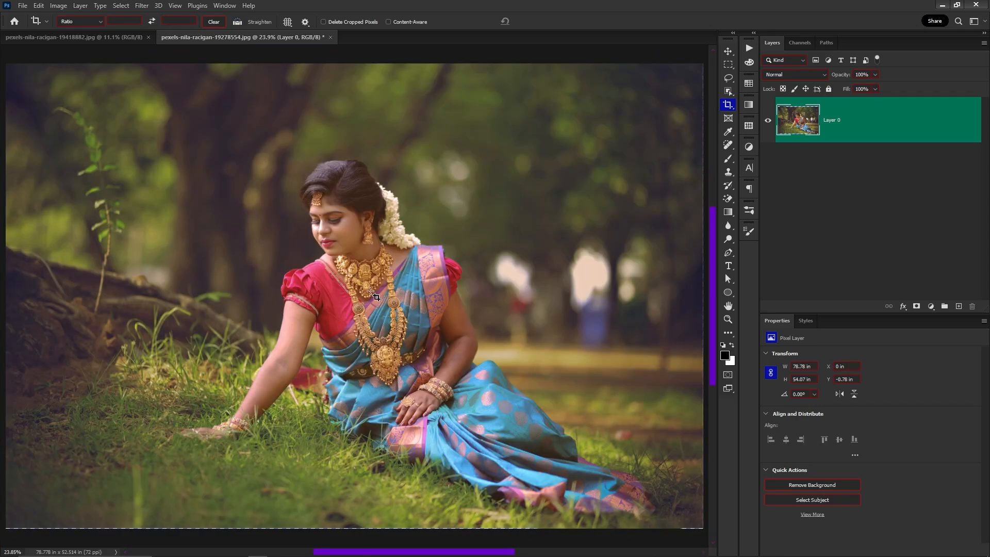
- Switch the crop preset to W x H x Resolution and close the crop preview
{"action": "left_click", "coordinate": [94, 24]}
{"action": "left_click", "coordinate": [122, 27]}
{"action": "left_click", "coordinate": [99, 21]}
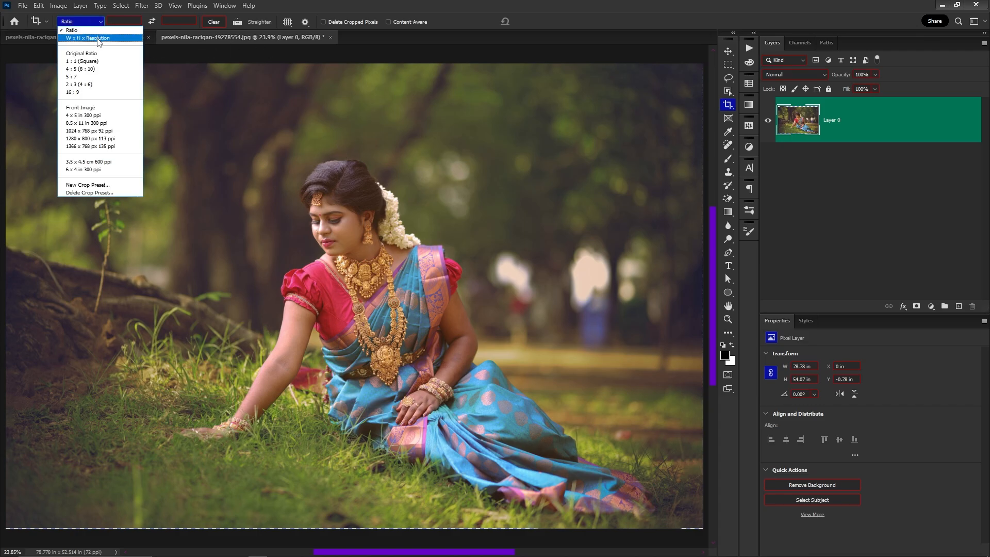
{"action": "left_click", "coordinate": [98, 38]}
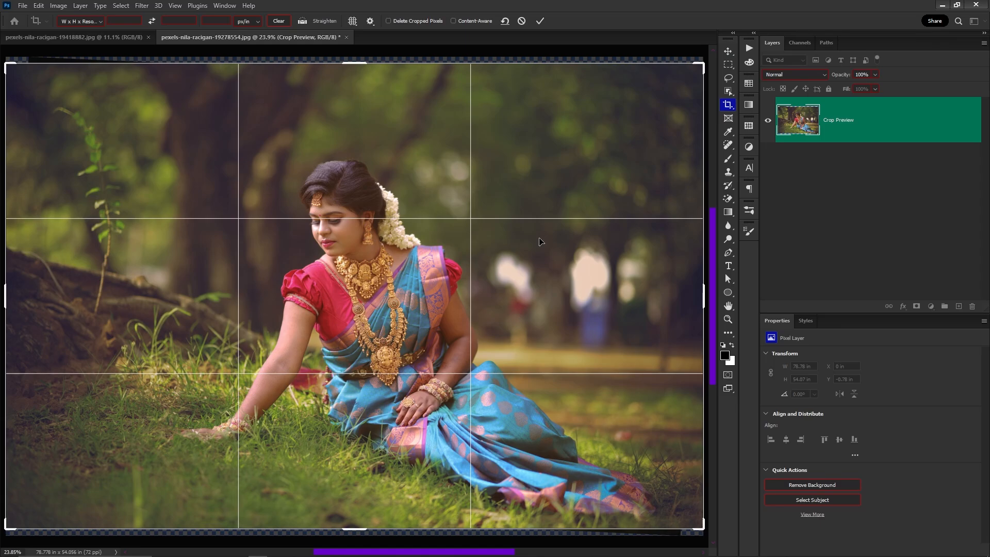
{"action": "key", "text": "Return"}
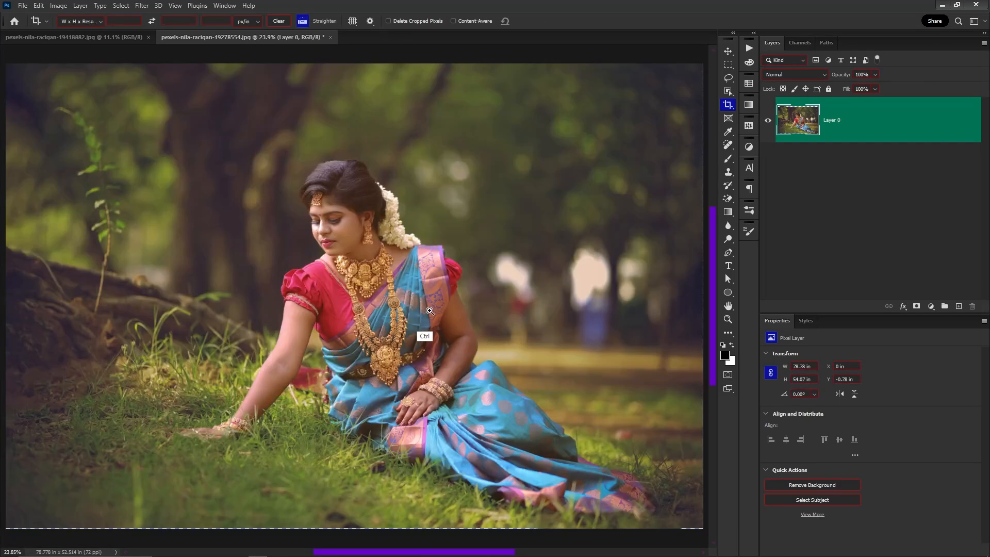
- Try enlarging the saree photo layer to about 102% with the transform controls, discard the scaling, and deselect the layer
{"action": "scroll", "coordinate": [412, 315], "scroll_direction": "down", "scroll_amount": 3}
{"action": "key", "text": "v"}
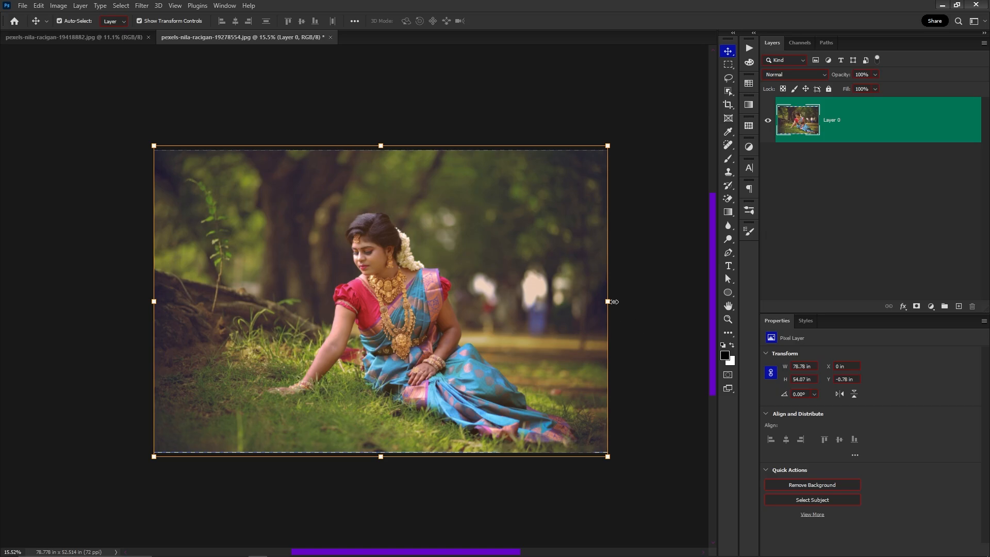
{"action": "left_click_drag", "start_coordinate": [609, 300], "coordinate": [614, 301]}
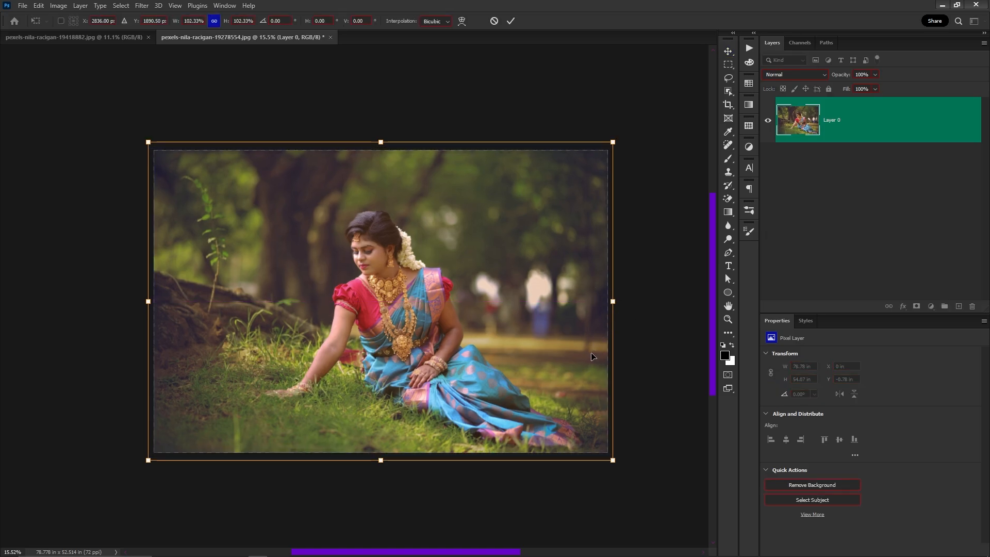
{"action": "key", "text": "Return"}
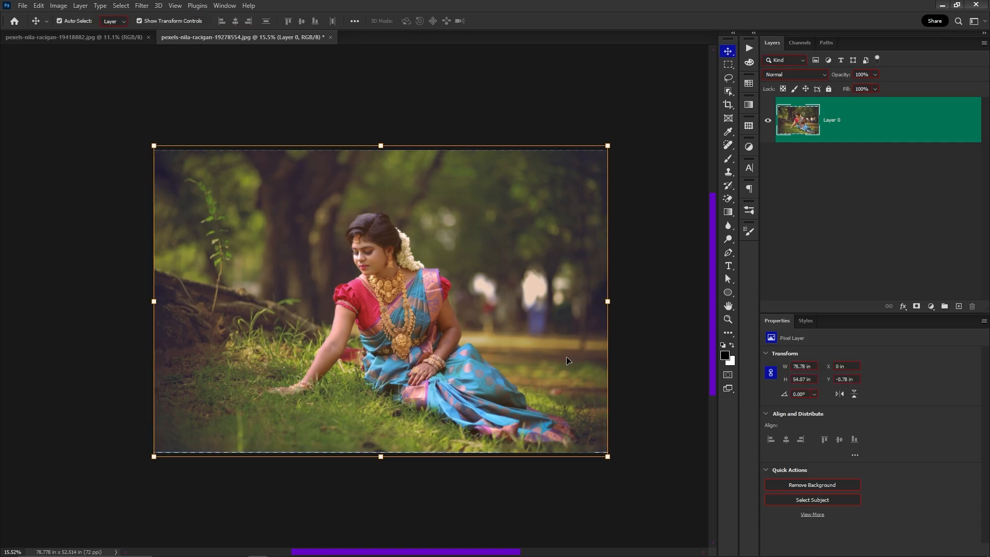
{"action": "left_click", "coordinate": [625, 356]}
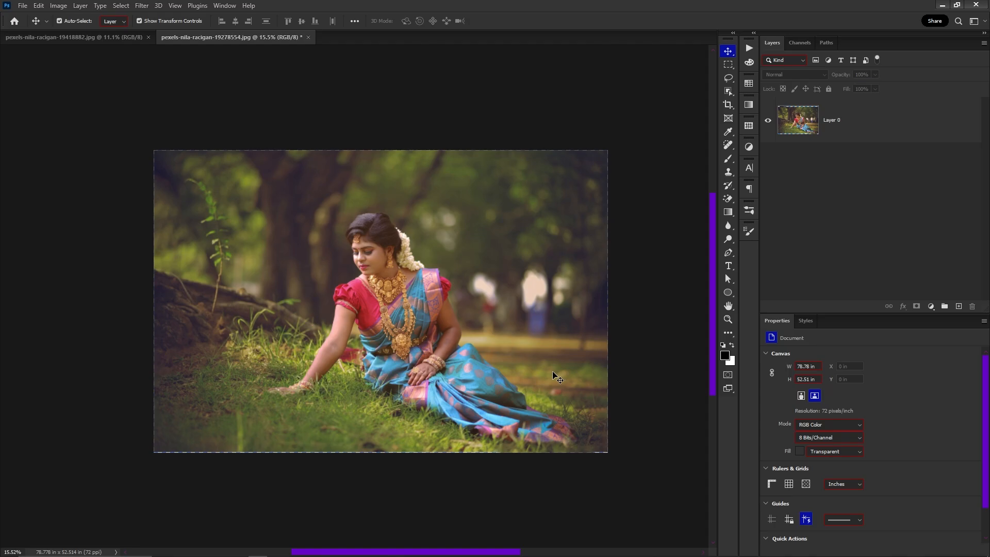
- Open the file s2, the scanned old photograph of three women, from the Editing folder
{"action": "key", "text": "ctrl"}
{"action": "key", "text": "ctrl+o"}
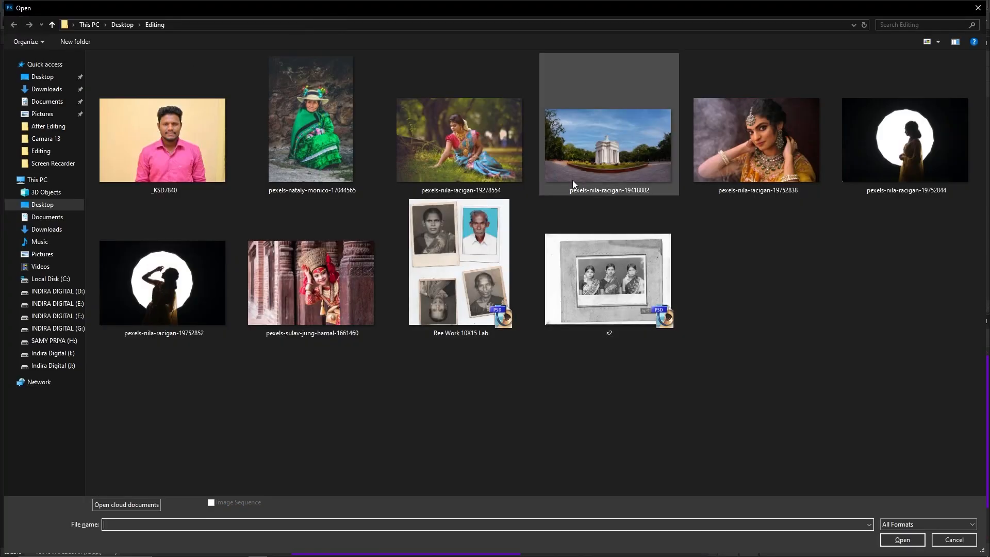
{"action": "double_click", "coordinate": [607, 259]}
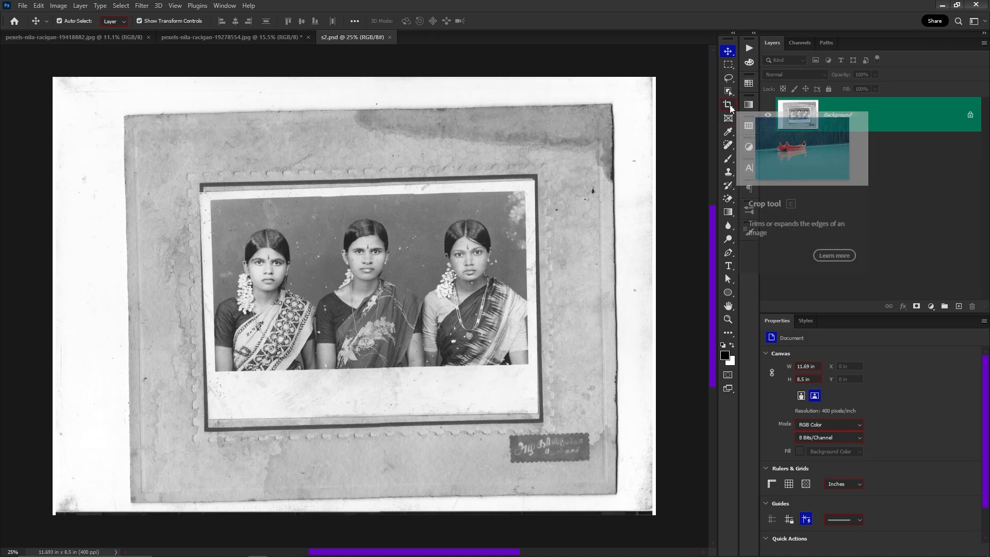
- Start a perspective crop of the mounted old photograph, placing the outline's upper two corners on the print's white paper border
{"action": "left_click", "coordinate": [729, 105]}
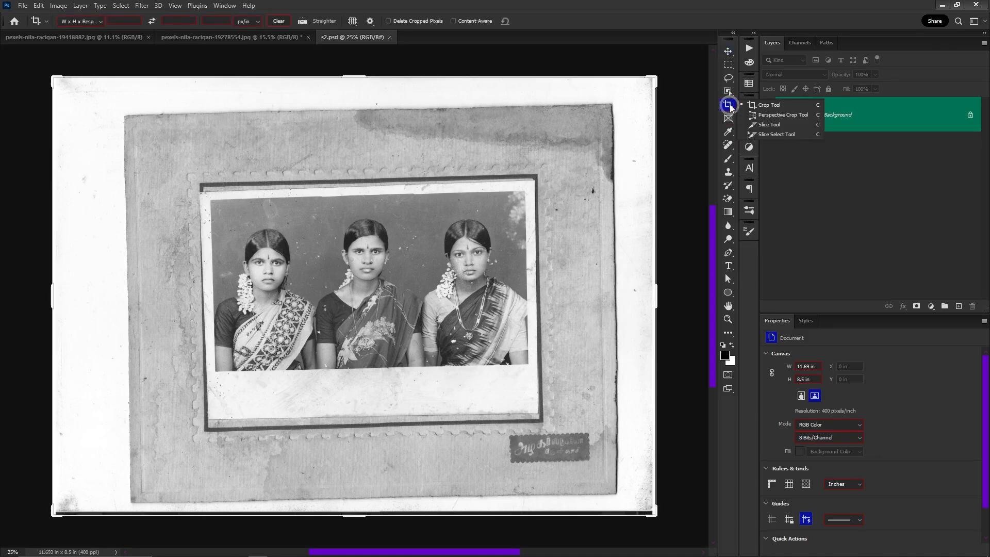
{"action": "left_click", "coordinate": [758, 115]}
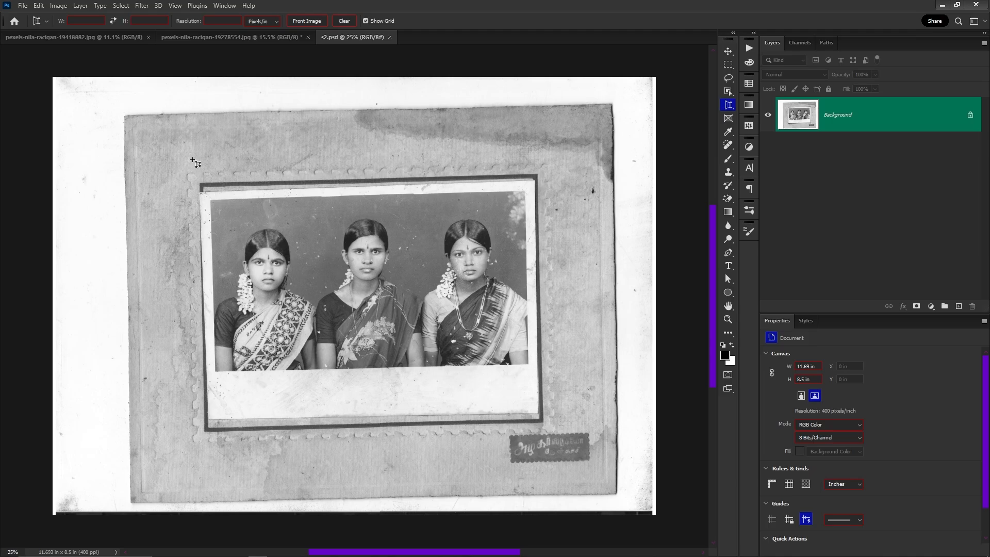
{"action": "left_click_drag", "start_coordinate": [203, 209], "coordinate": [400, 257]}
{"action": "left_click_drag", "start_coordinate": [655, 288], "coordinate": [340, 314]}
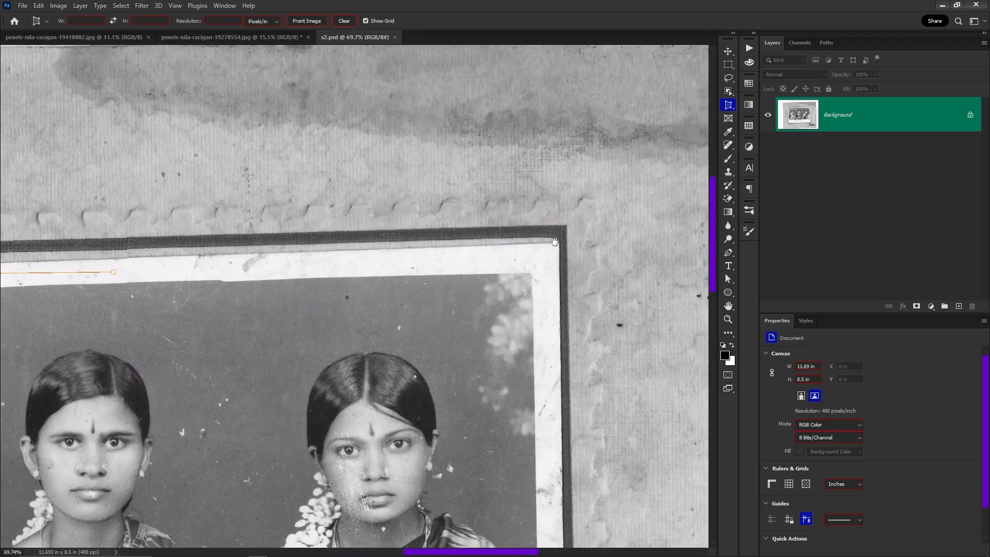
{"action": "left_click", "coordinate": [558, 243]}
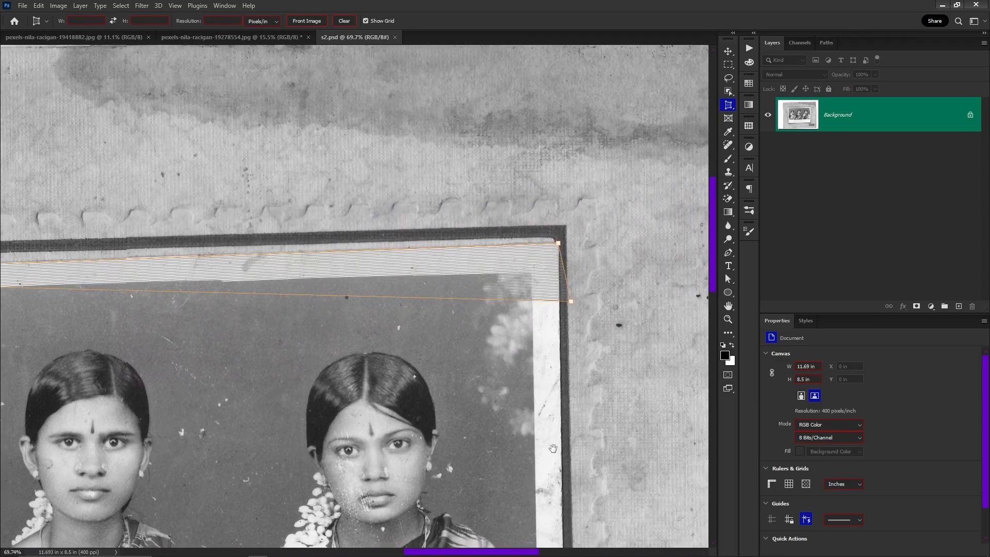
- Place the lower two corners of the perspective crop outline on the bottom corners of the print's white border
{"action": "left_click_drag", "start_coordinate": [553, 448], "coordinate": [553, 201]}
{"action": "left_click_drag", "start_coordinate": [544, 469], "coordinate": [556, 244]}
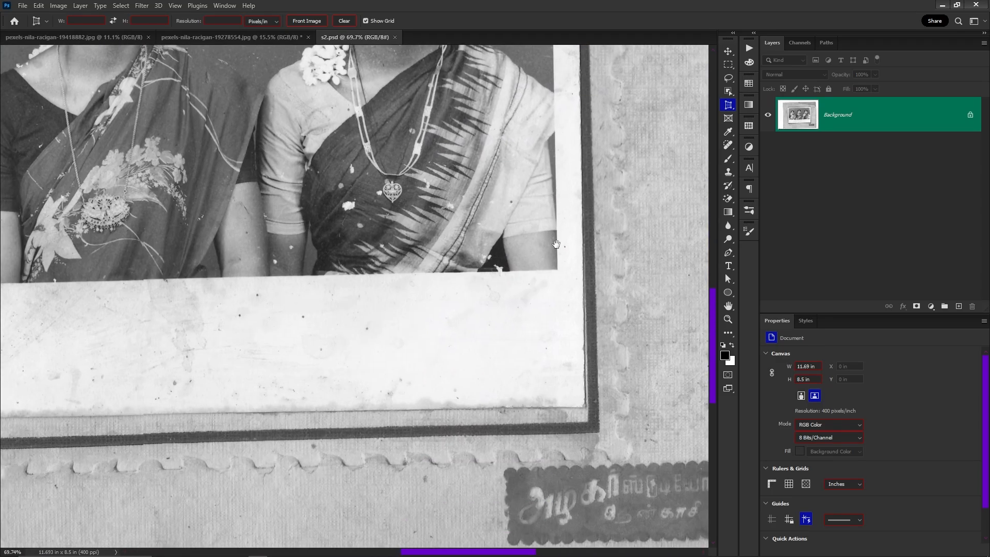
{"action": "left_click", "coordinate": [588, 409]}
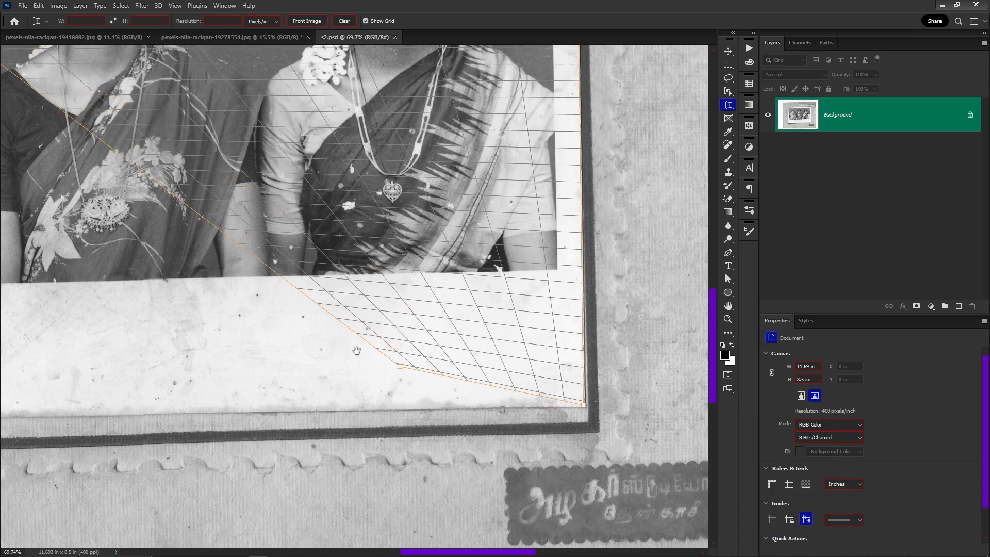
{"action": "left_click_drag", "start_coordinate": [222, 375], "coordinate": [497, 345]}
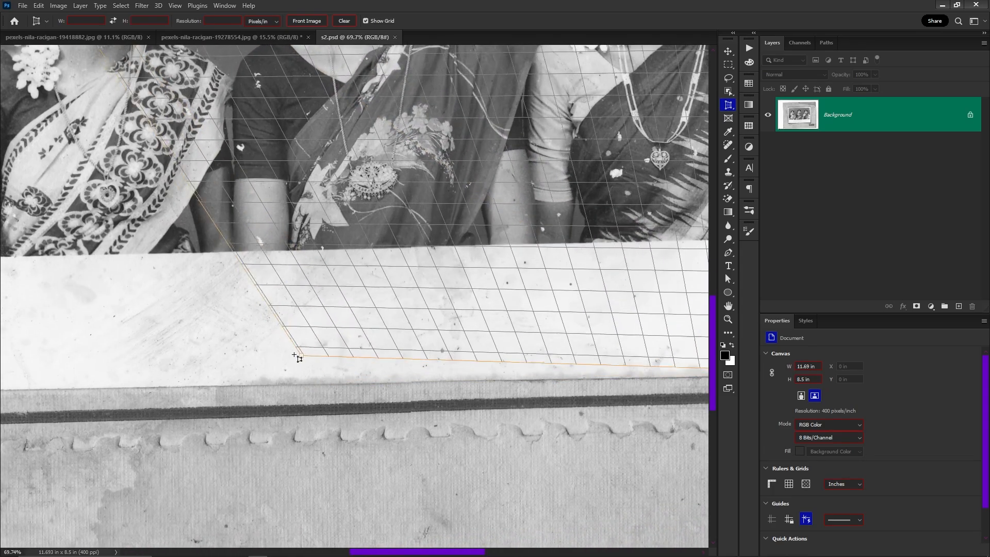
{"action": "left_click_drag", "start_coordinate": [235, 355], "coordinate": [679, 317]}
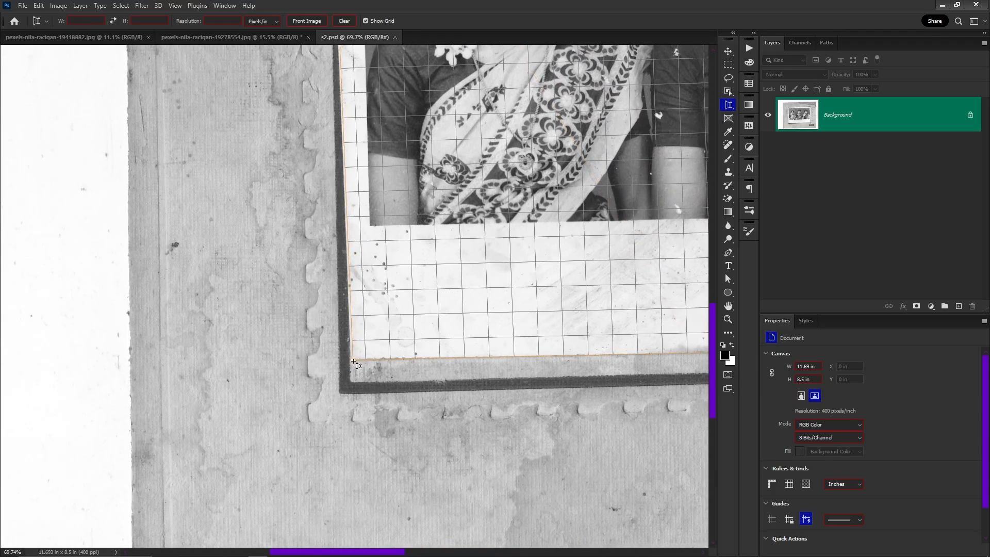
{"action": "left_click", "coordinate": [353, 360]}
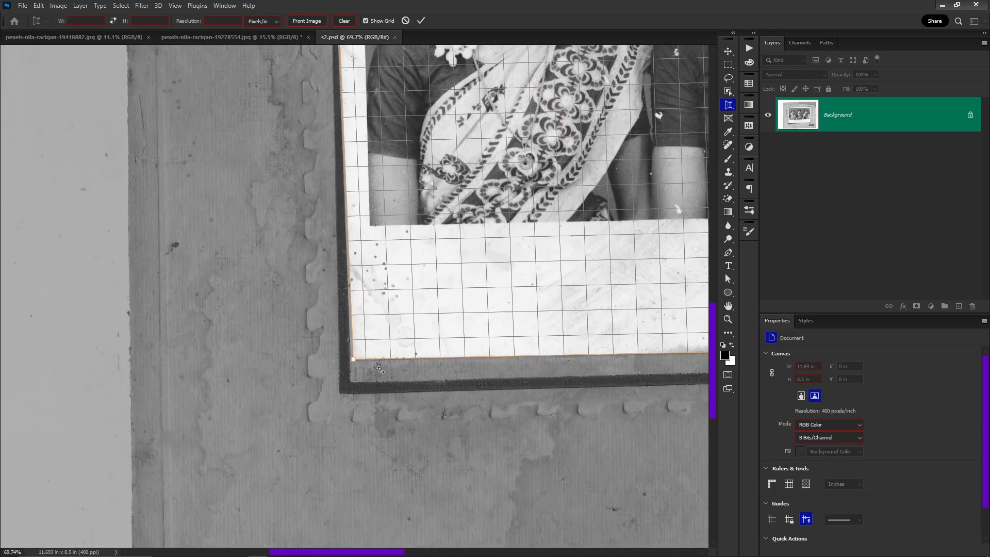
{"action": "key", "text": "ctrl+0"}
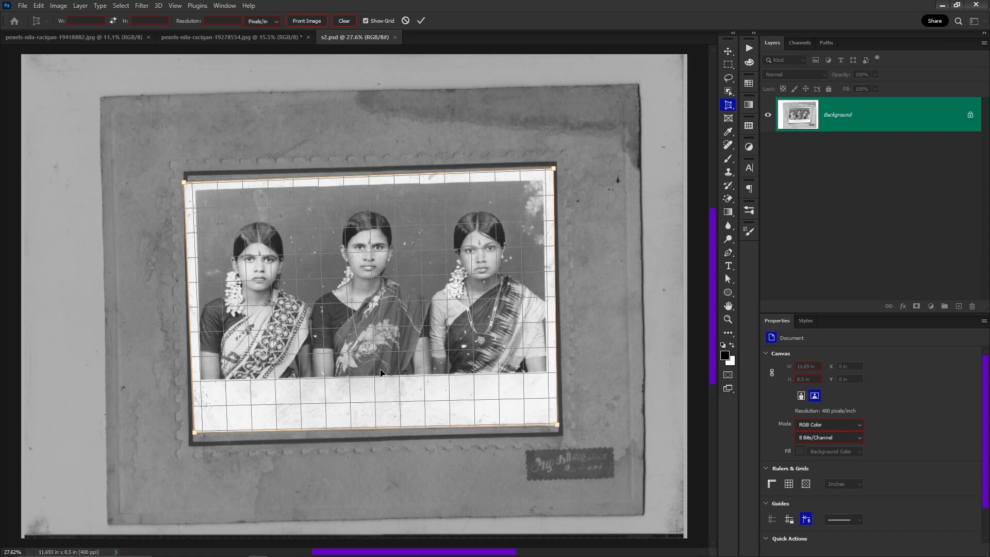
- Apply the perspective crop to the white-bordered print, and undo it to bring back the full scan
{"action": "key", "text": "Return"}
{"action": "key", "text": "ctrl+0"}
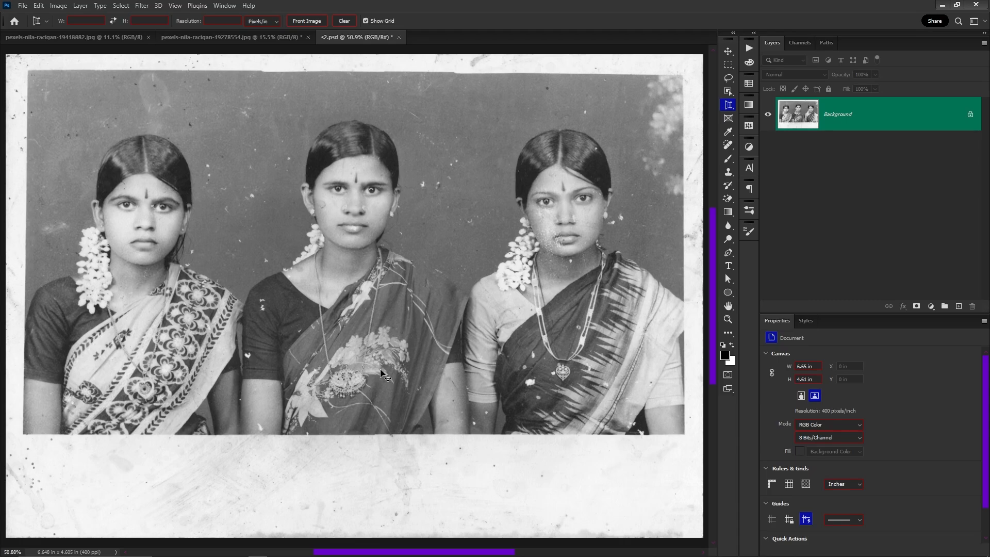
{"action": "key", "text": "ctrl+z"}
{"action": "key", "text": "ctrl+0"}
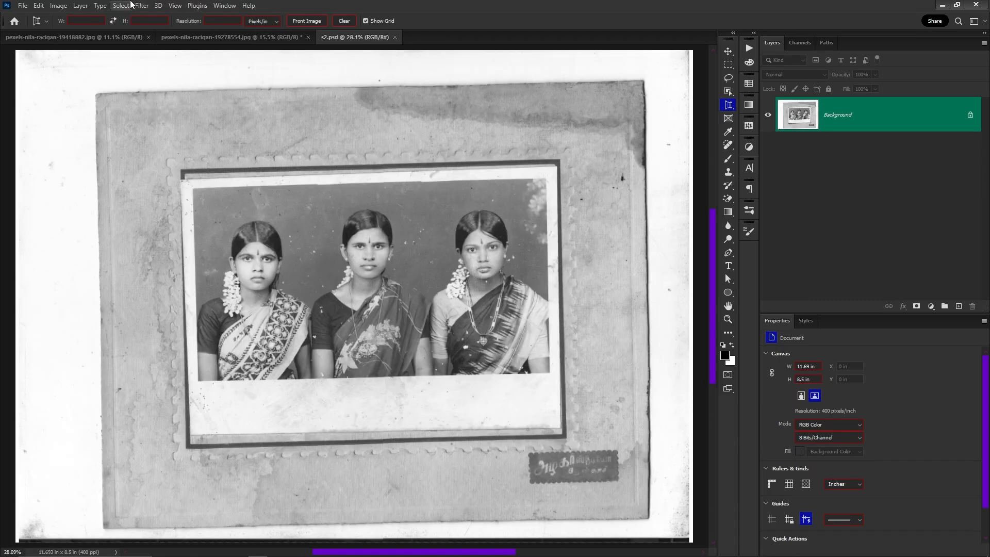
- Set the perspective crop to 15 in wide and 8 in high at a resolution of 300 pixels/in
{"action": "left_click", "coordinate": [97, 19]}
{"action": "type", "text": "15"}
{"action": "key", "text": "Tab"}
{"action": "left_click", "coordinate": [97, 20]}
{"action": "key", "text": "Tab"}
{"action": "key", "text": "Tab"}
{"action": "type", "text": "3"}
{"action": "key", "text": "Return"}
- Outline the white-bordered print at its four corners and apply the 15 by 8 in perspective crop
{"action": "left_click_drag", "start_coordinate": [180, 180], "coordinate": [555, 179]}
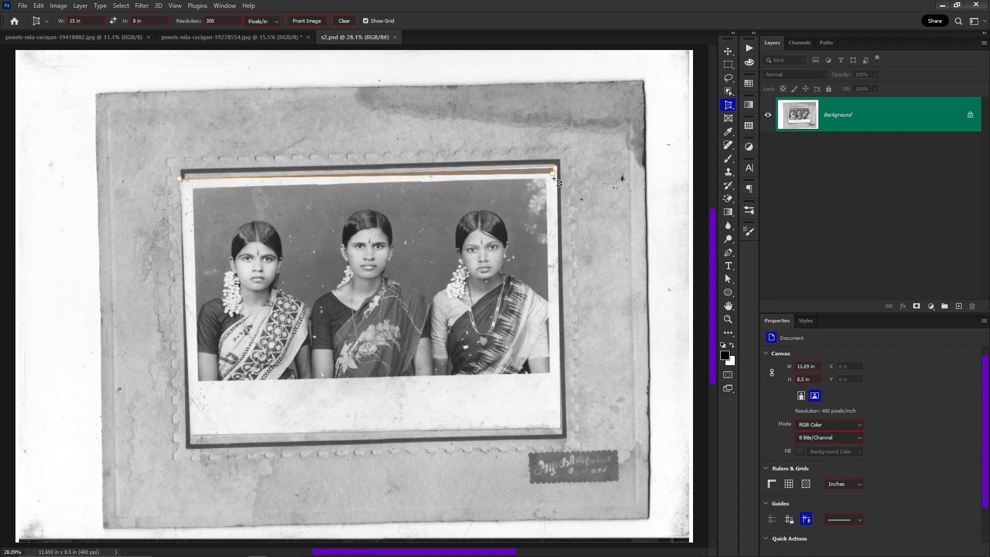
{"action": "left_click", "coordinate": [561, 428]}
{"action": "left_click", "coordinate": [233, 436]}
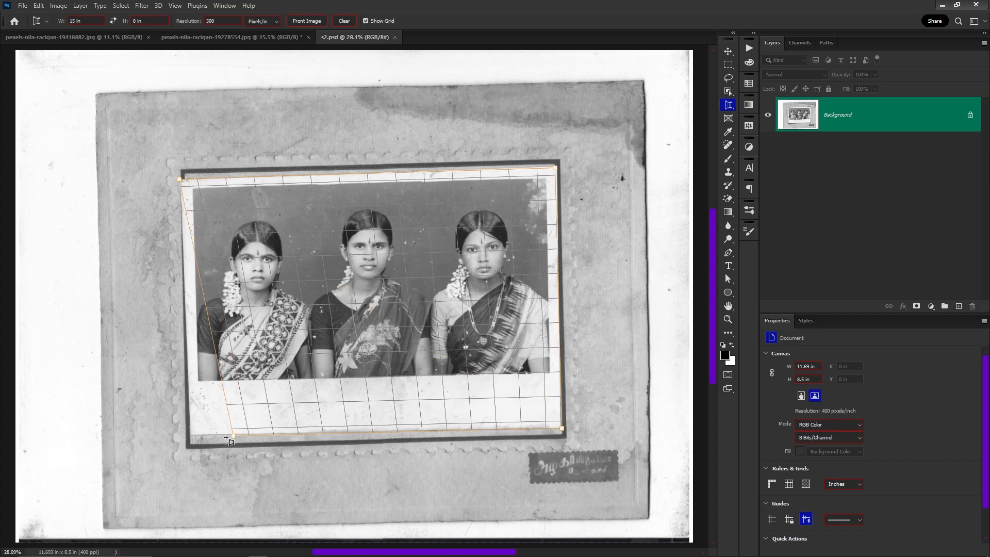
{"action": "left_click_drag", "start_coordinate": [233, 436], "coordinate": [192, 434]}
{"action": "key", "text": "Return"}
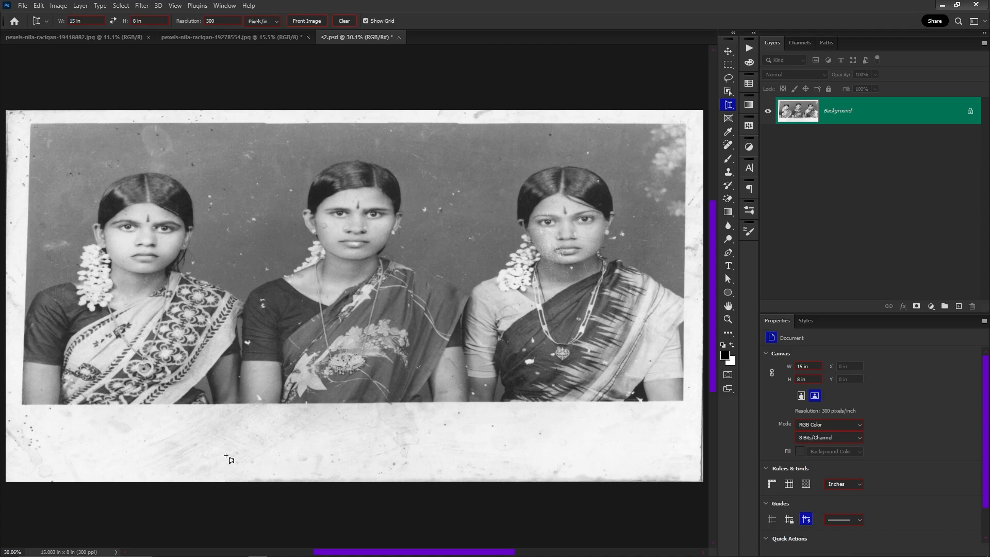
- Undo the 15 by 8 in perspective crop and clear the crop's width, height and resolution values
{"action": "left_click", "coordinate": [336, 232]}
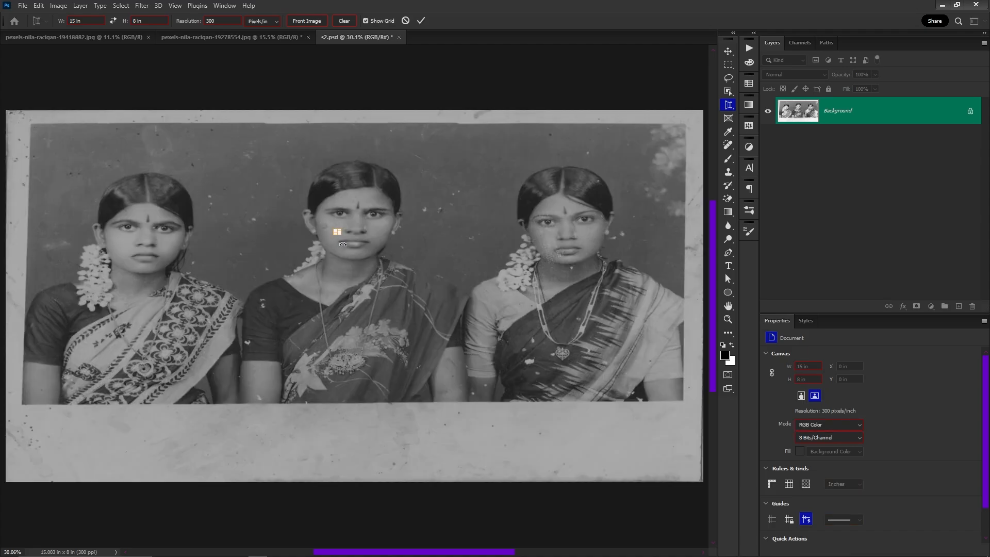
{"action": "key", "text": "ctrl+z"}
{"action": "key", "text": "ctrl+z"}
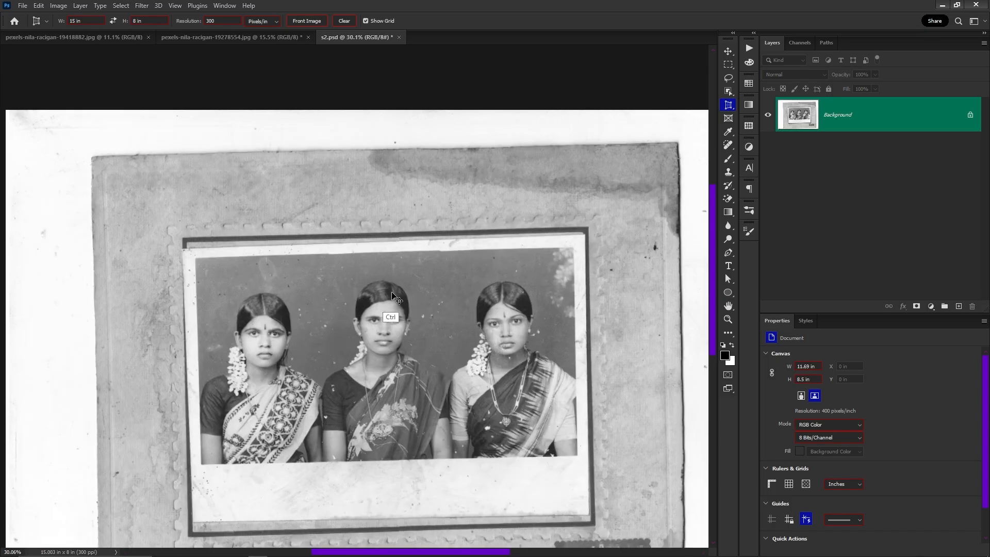
{"action": "left_click", "coordinate": [344, 21]}
- Place the upper two corners of a perspective crop outline on the outer corners of the dark frame around the print
{"action": "scroll", "coordinate": [357, 305], "scroll_direction": "down", "scroll_amount": 2}
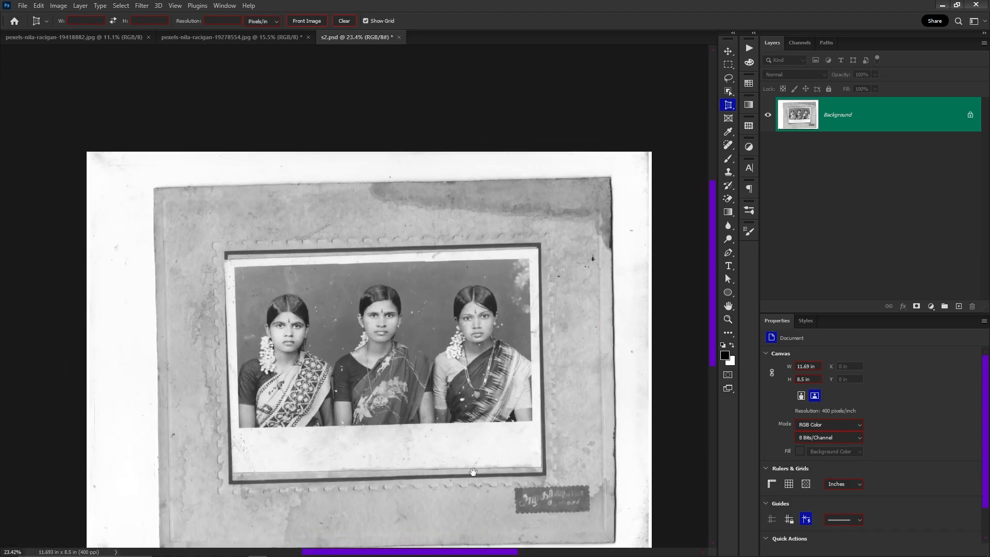
{"action": "left_click_drag", "start_coordinate": [443, 443], "coordinate": [415, 421]}
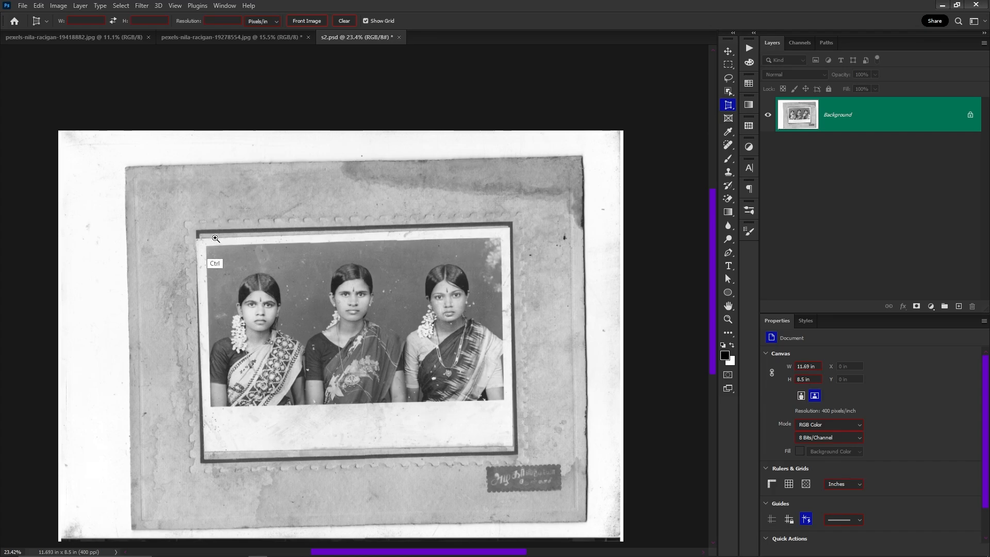
{"action": "left_click_drag", "start_coordinate": [216, 239], "coordinate": [261, 287]}
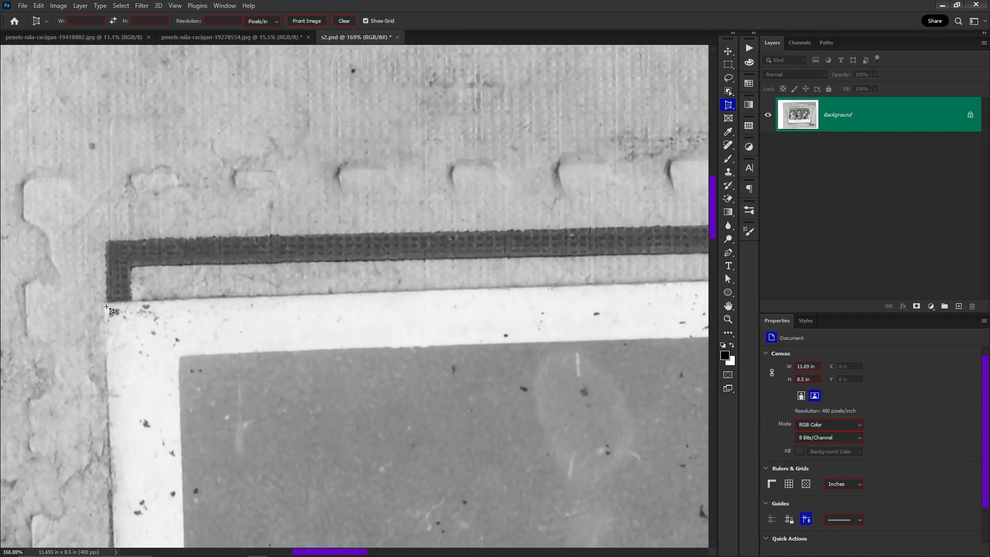
{"action": "left_click_drag", "start_coordinate": [217, 331], "coordinate": [188, 344]}
{"action": "left_click_drag", "start_coordinate": [192, 288], "coordinate": [214, 297]}
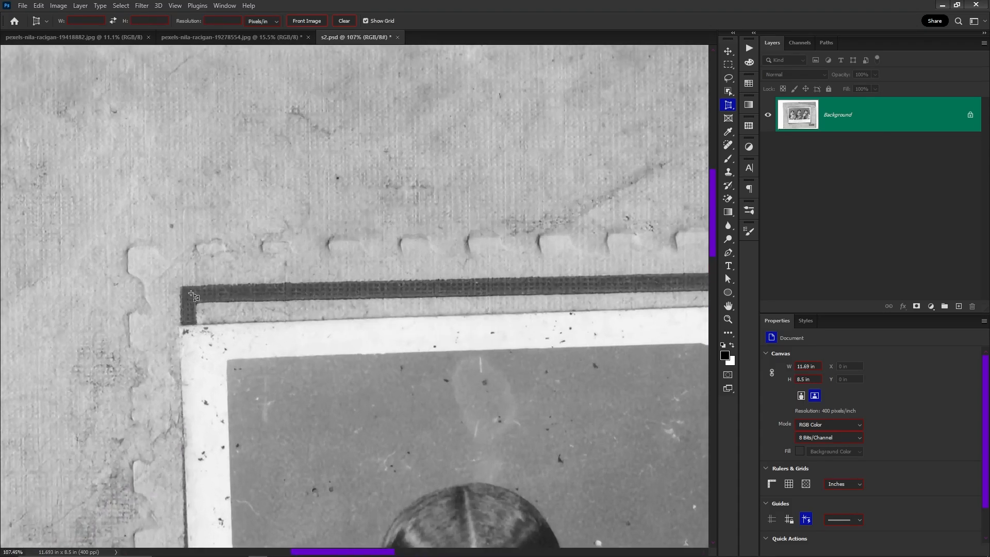
{"action": "left_click", "coordinate": [181, 288]}
{"action": "scroll", "coordinate": [261, 298], "scroll_direction": "right", "scroll_amount": 3}
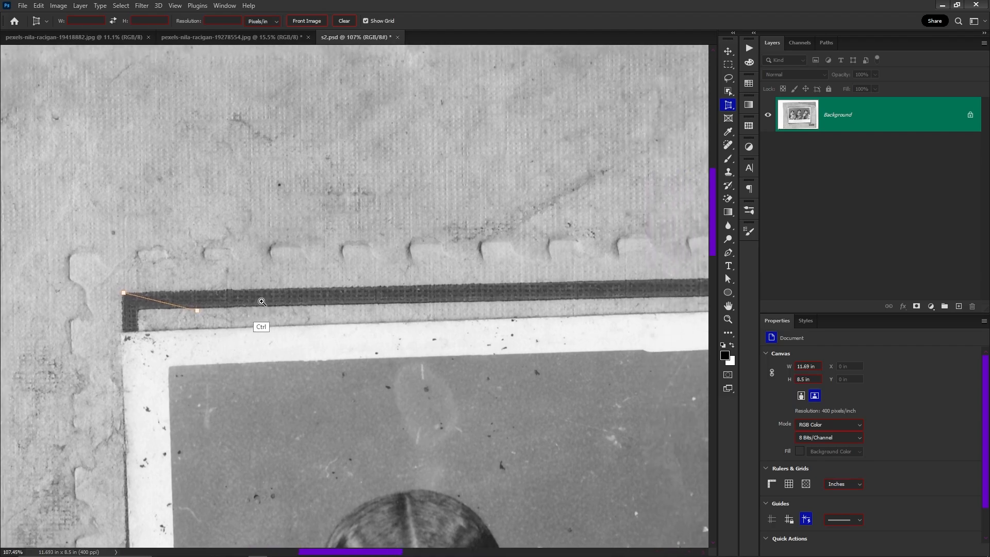
{"action": "left_click_drag", "start_coordinate": [655, 316], "coordinate": [34, 309]}
{"action": "left_click_drag", "start_coordinate": [618, 305], "coordinate": [2, 288]}
{"action": "left_click_drag", "start_coordinate": [583, 301], "coordinate": [239, 316]}
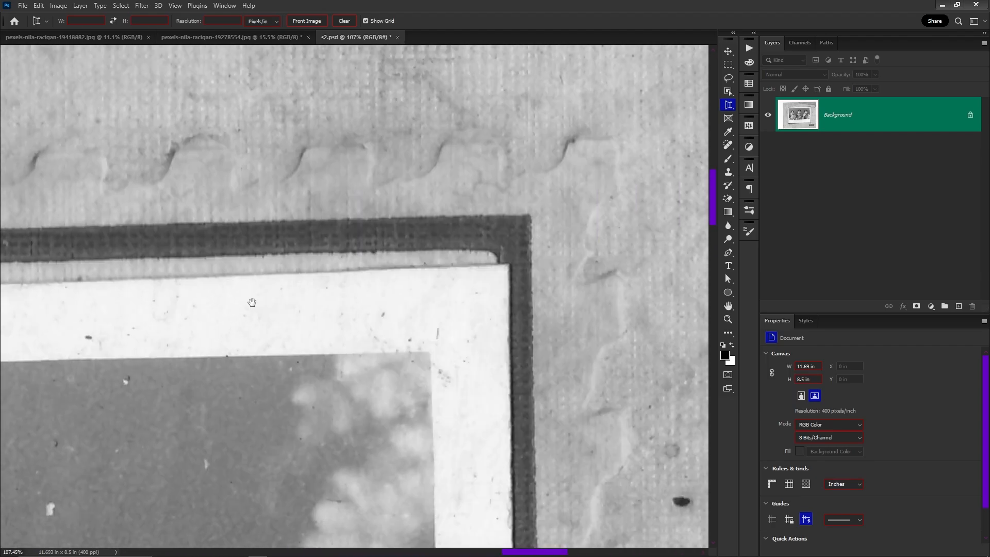
{"action": "left_click", "coordinate": [530, 216]}
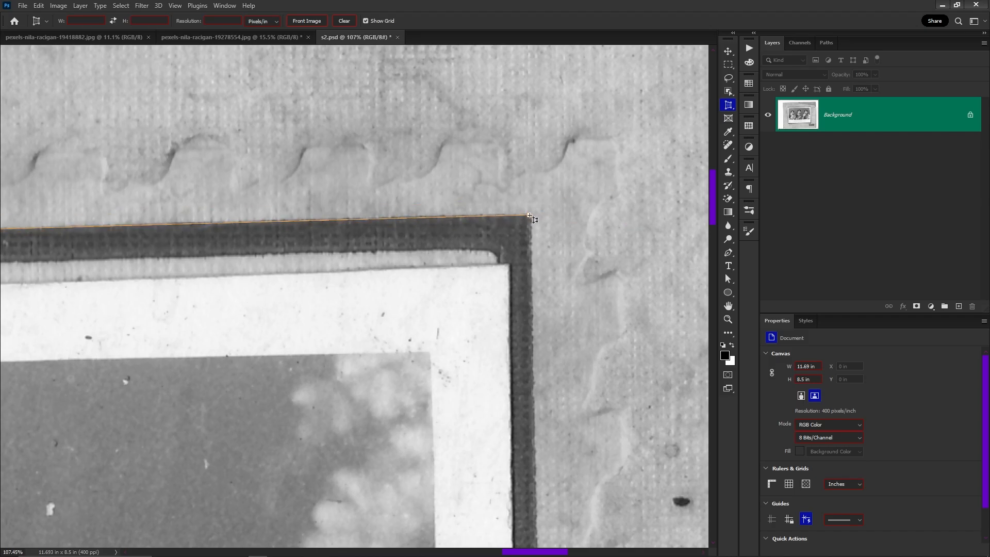
- Place the lower two outline corners on the dark frame's bottom outer corners and apply the perspective crop
{"action": "scroll", "coordinate": [563, 180], "scroll_direction": "down", "scroll_amount": 5}
{"action": "scroll", "coordinate": [535, 276], "scroll_direction": "down", "scroll_amount": 4}
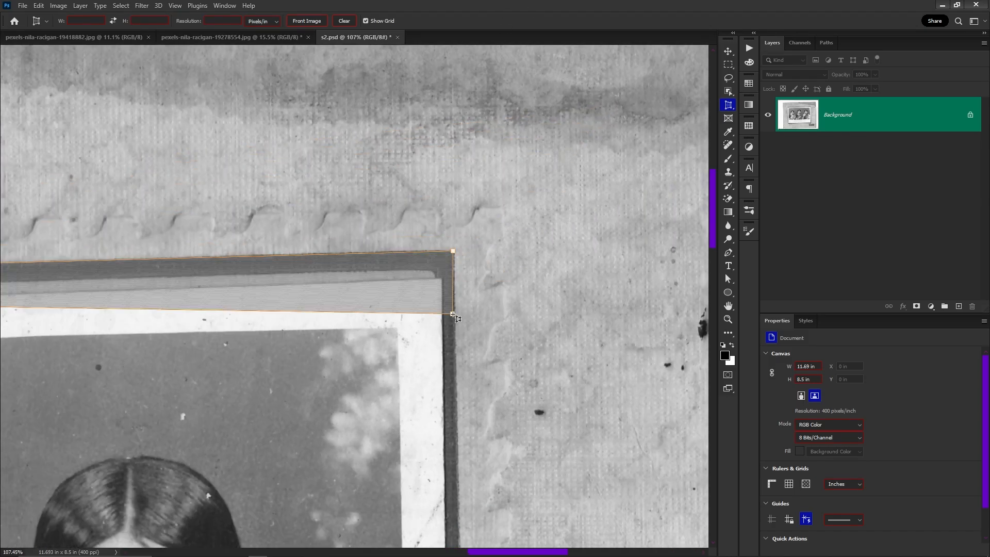
{"action": "left_click_drag", "start_coordinate": [464, 387], "coordinate": [299, 321]}
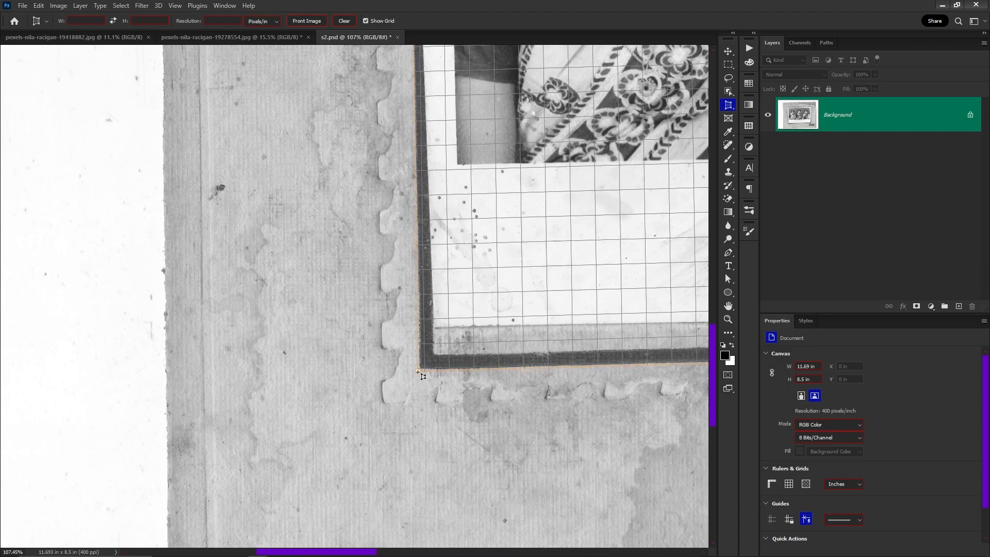
{"action": "left_click", "coordinate": [419, 368]}
{"action": "key", "text": "ctrl+0"}
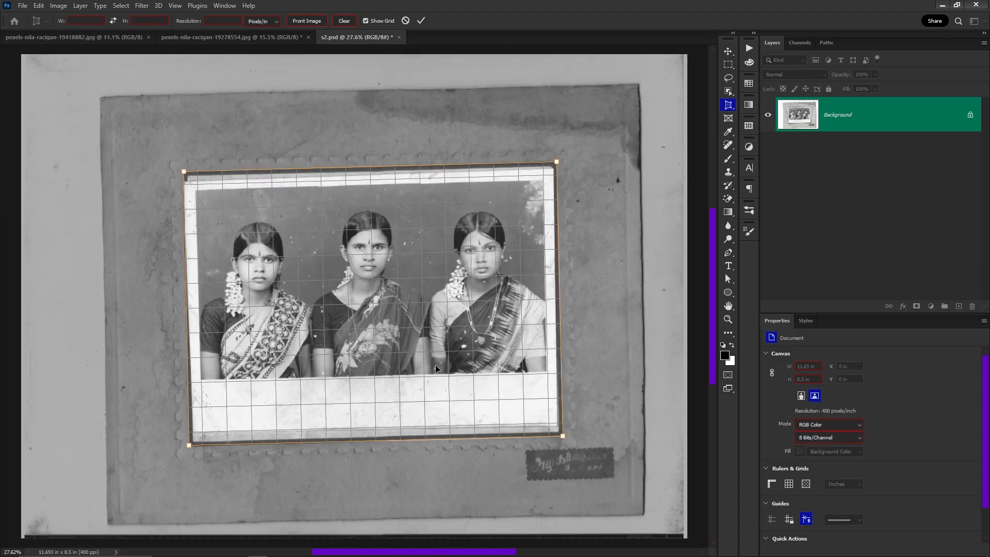
{"action": "key", "text": "Return"}
{"action": "key", "text": "ctrl+0"}
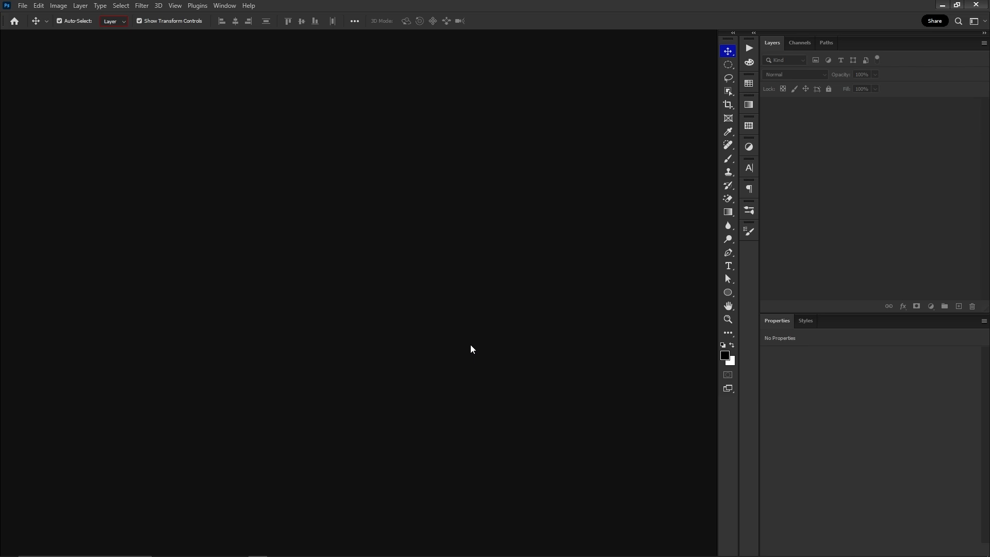
- Open the portrait photo of the woman in the yellow embroidered outfit with hands behind her neck
{"action": "double_click", "coordinate": [432, 168]}
{"action": "double_click", "coordinate": [711, 156]}
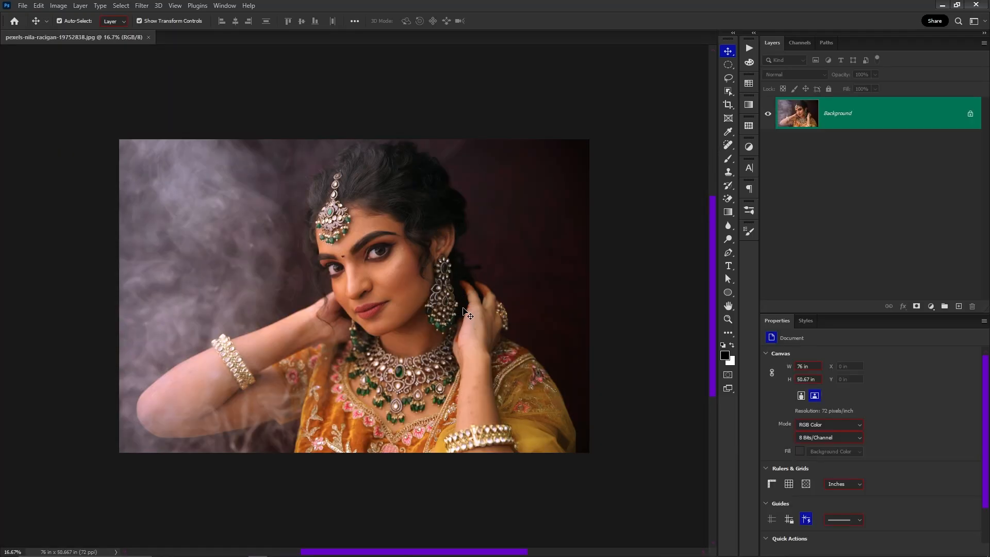
- Select a circle about 44.8 in across around the woman's head and necklace, and turn it into a layer mask
{"action": "left_click", "coordinate": [728, 64]}
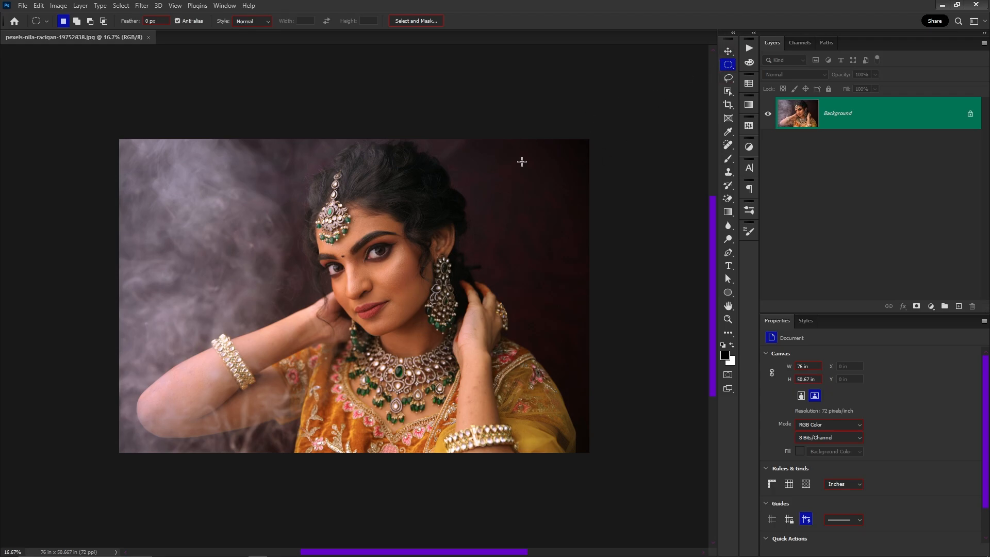
{"action": "left_click_drag", "start_coordinate": [261, 163], "coordinate": [527, 429]}
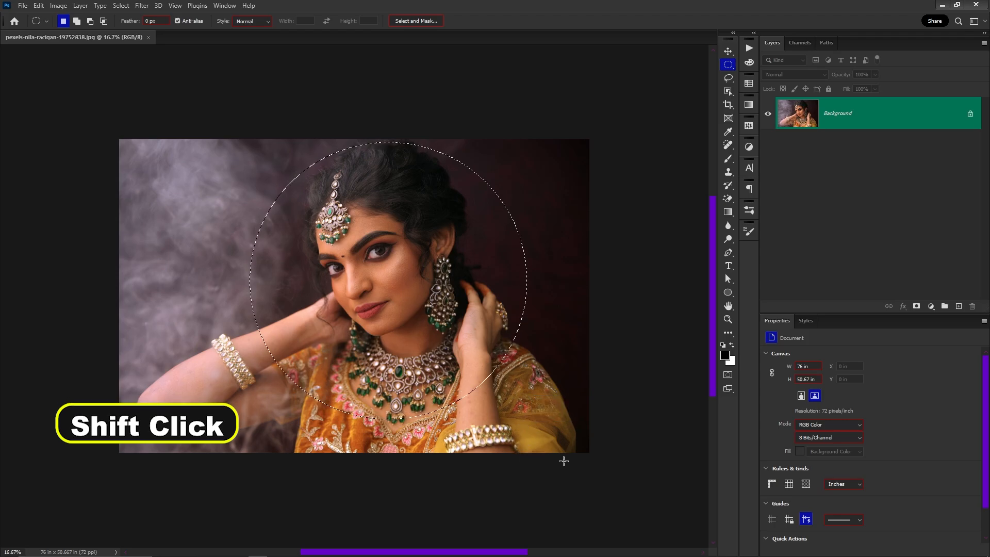
{"action": "left_click", "coordinate": [916, 307]}
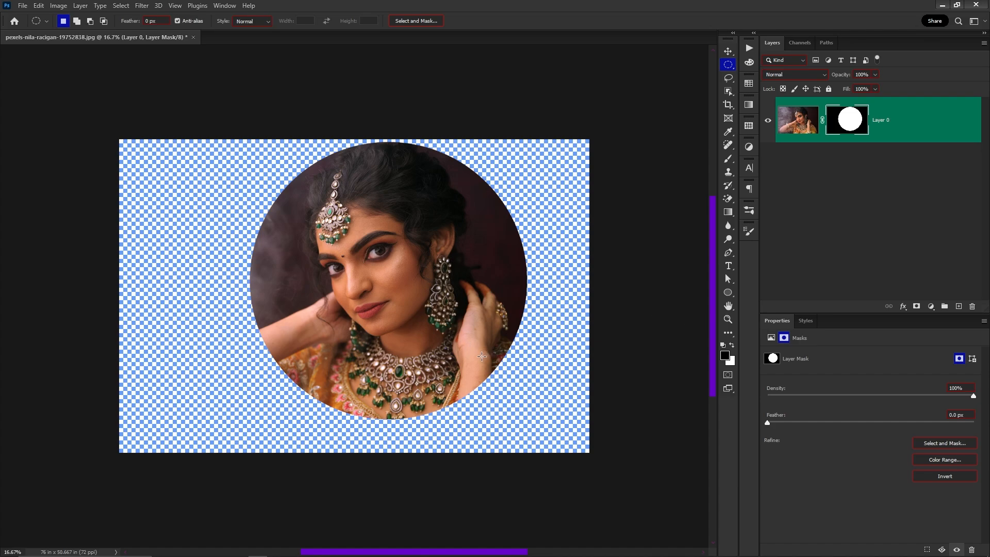
- Load the circular layer mask as a selection, try cropping the canvas to it, and undo the crop
{"action": "left_click", "coordinate": [849, 131], "text": "ctrl"}
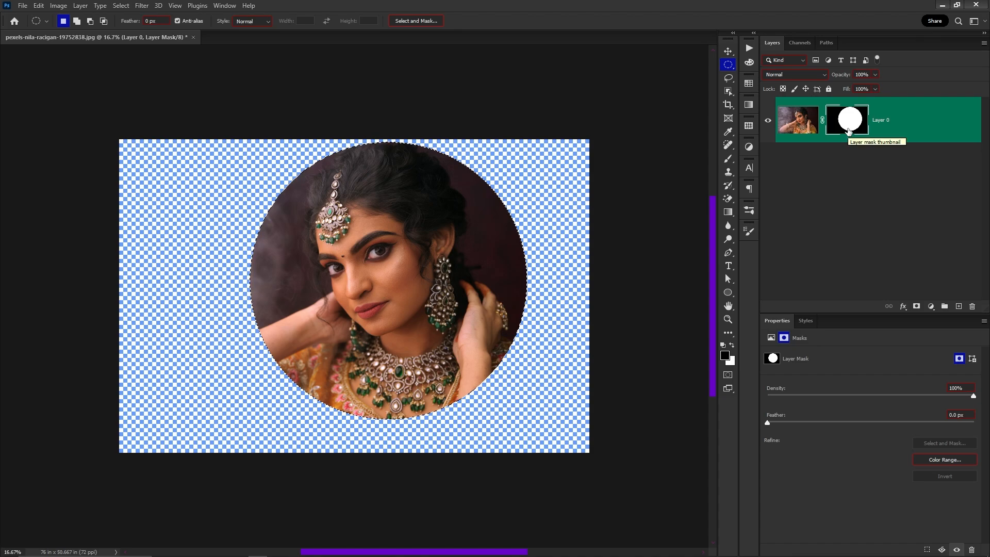
{"action": "key", "text": "c"}
{"action": "key", "text": "Return"}
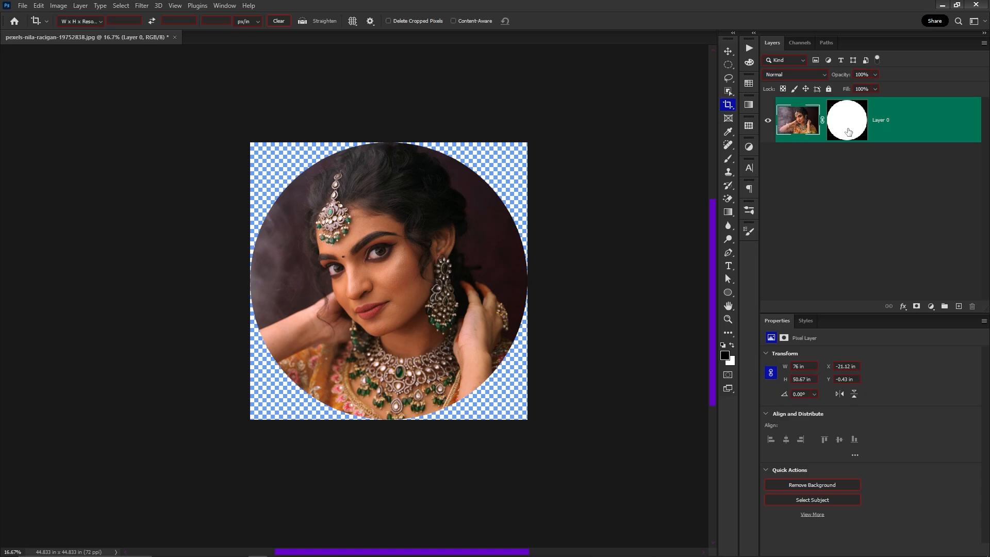
{"action": "key", "text": "ctrl+z"}
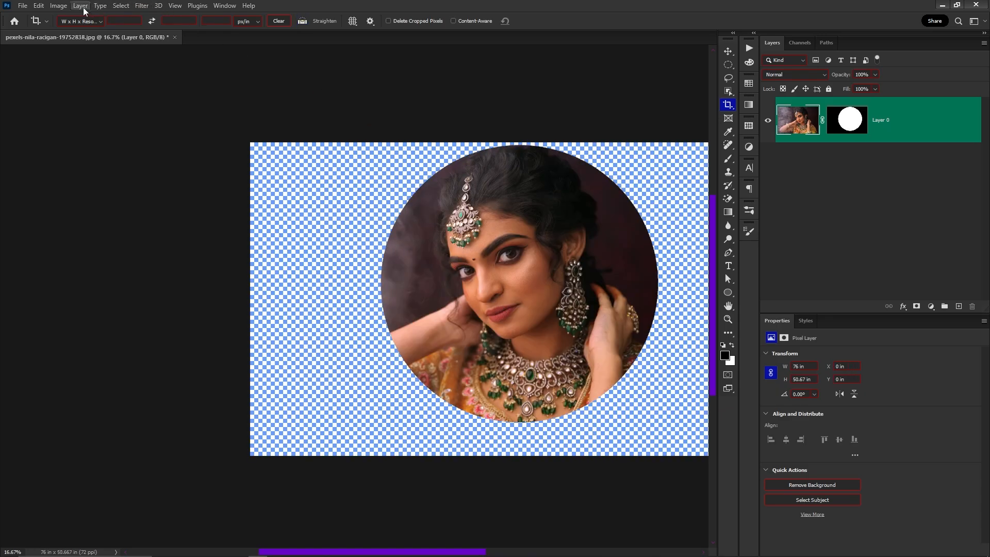
- Trim the transparent pixels around the circular portrait from the top, bottom, left and right sides of the canvas
{"action": "left_click", "coordinate": [59, 6]}
{"action": "left_click", "coordinate": [82, 127]}
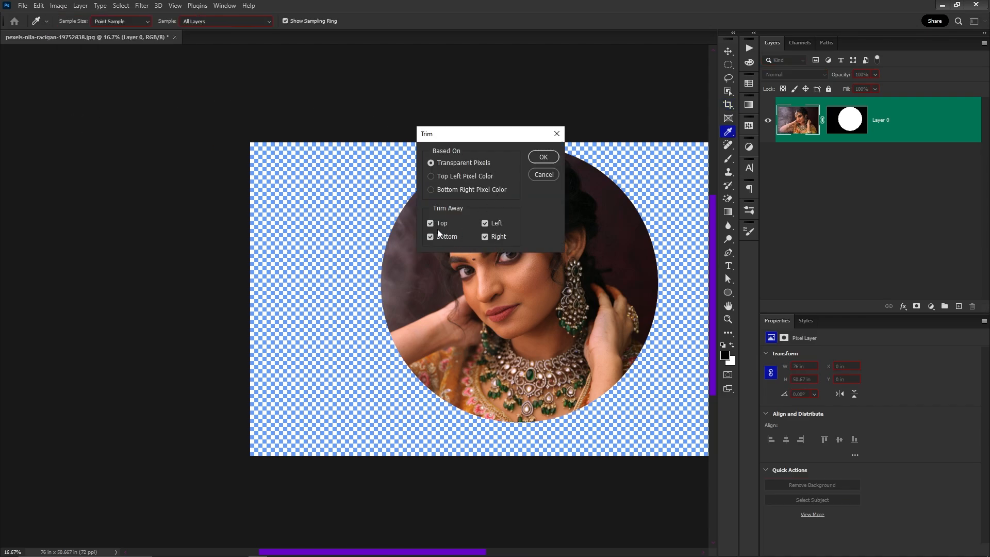
{"action": "left_click", "coordinate": [543, 157]}
{"action": "key", "text": "c"}
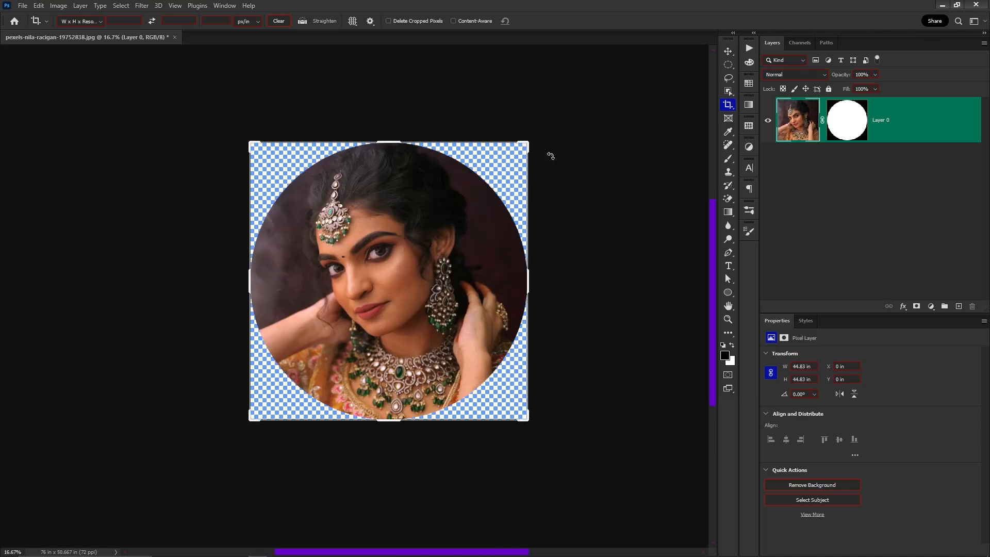
{"action": "key", "text": "v"}
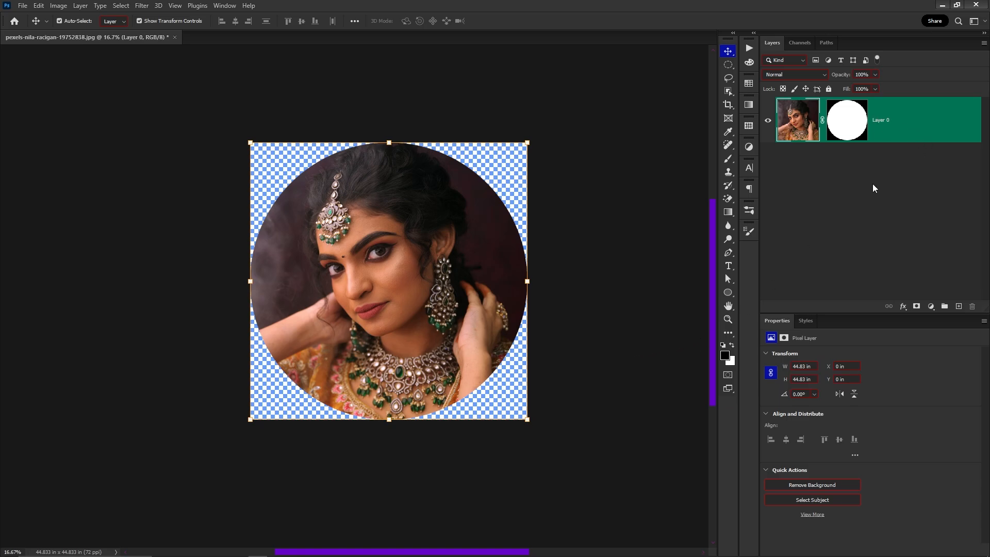
- Close the trimmed circular portrait document without saving its changes
{"action": "left_click_drag", "start_coordinate": [394, 278], "coordinate": [412, 286]}
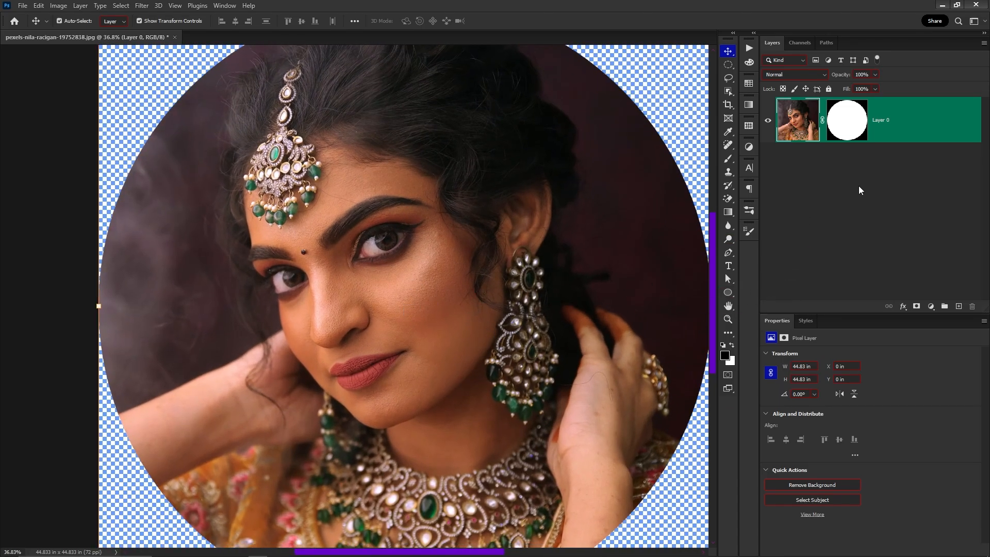
{"action": "left_click_drag", "start_coordinate": [547, 298], "coordinate": [515, 300]}
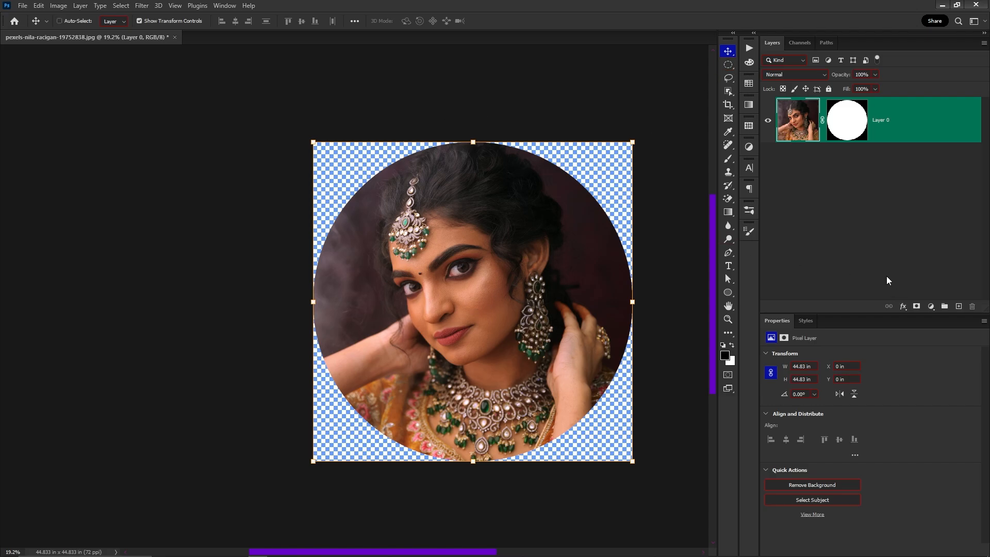
{"action": "key", "text": "ctrl+w"}
{"action": "key", "text": "n"}
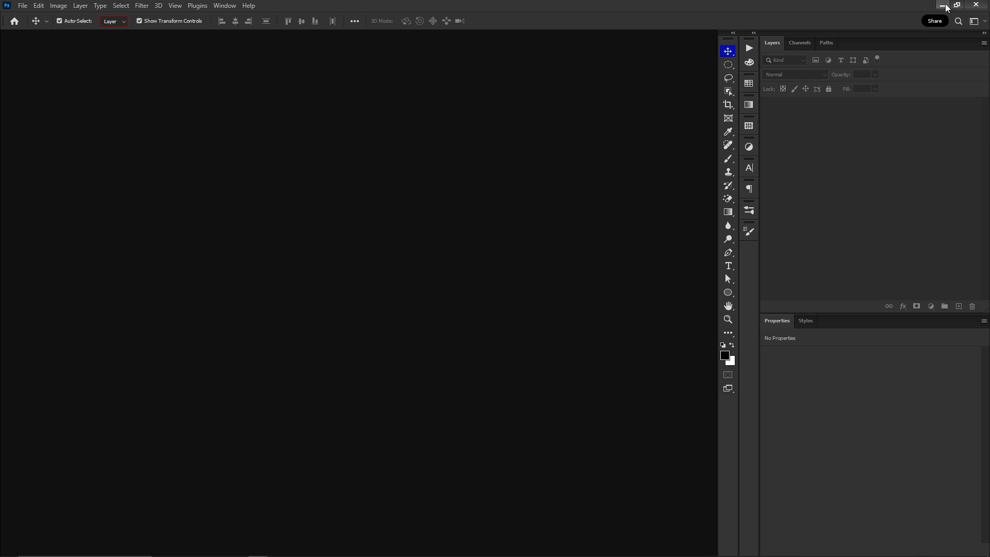
{"action": "key", "text": "x"}
{"action": "key", "text": "c"}
{"action": "left_click", "coordinate": [98, 22]}
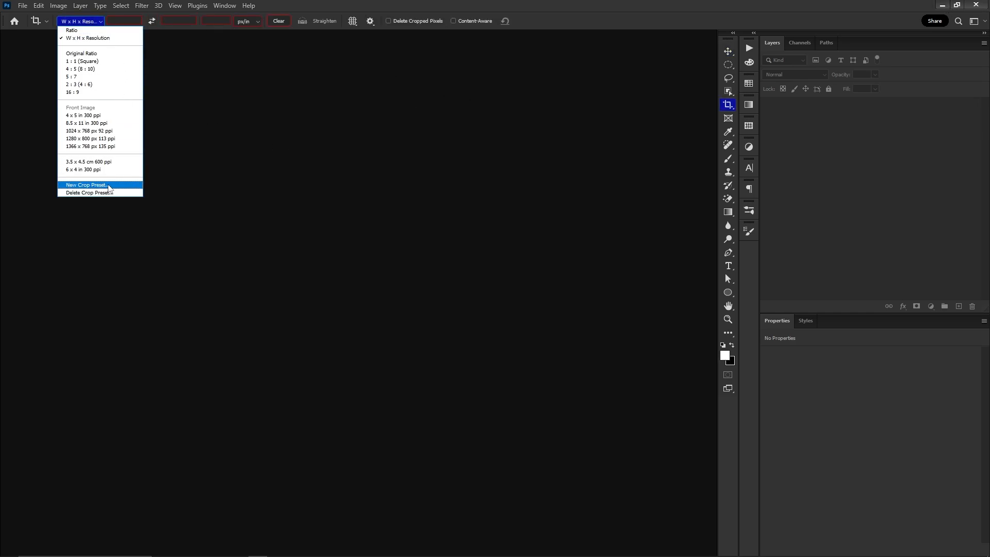
{"action": "left_click", "coordinate": [337, 200]}
- Minimize the image editor to show the Windows desktop and refresh the desktop
{"action": "left_click", "coordinate": [943, 5]}
{"action": "right_click", "coordinate": [387, 204]}
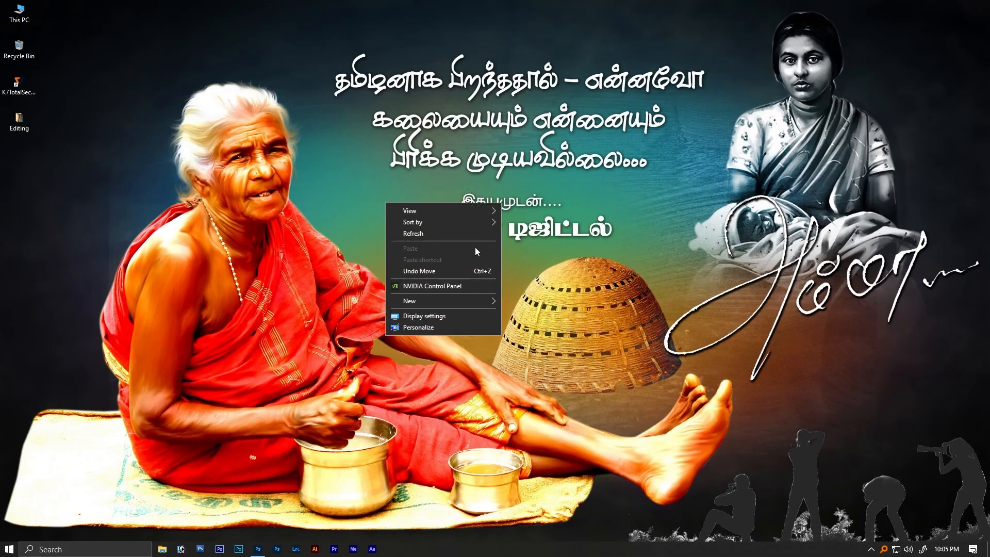
{"action": "left_click", "coordinate": [450, 230]}
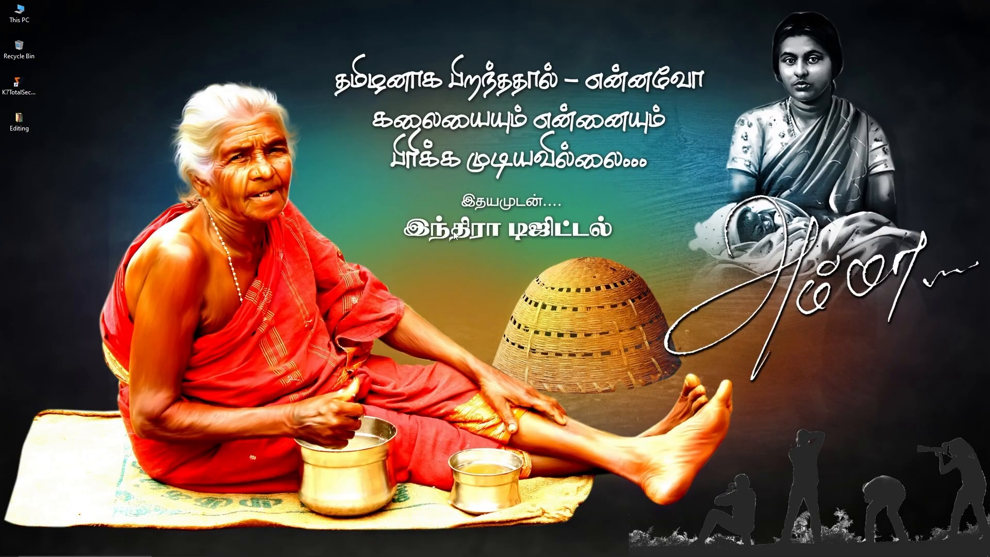